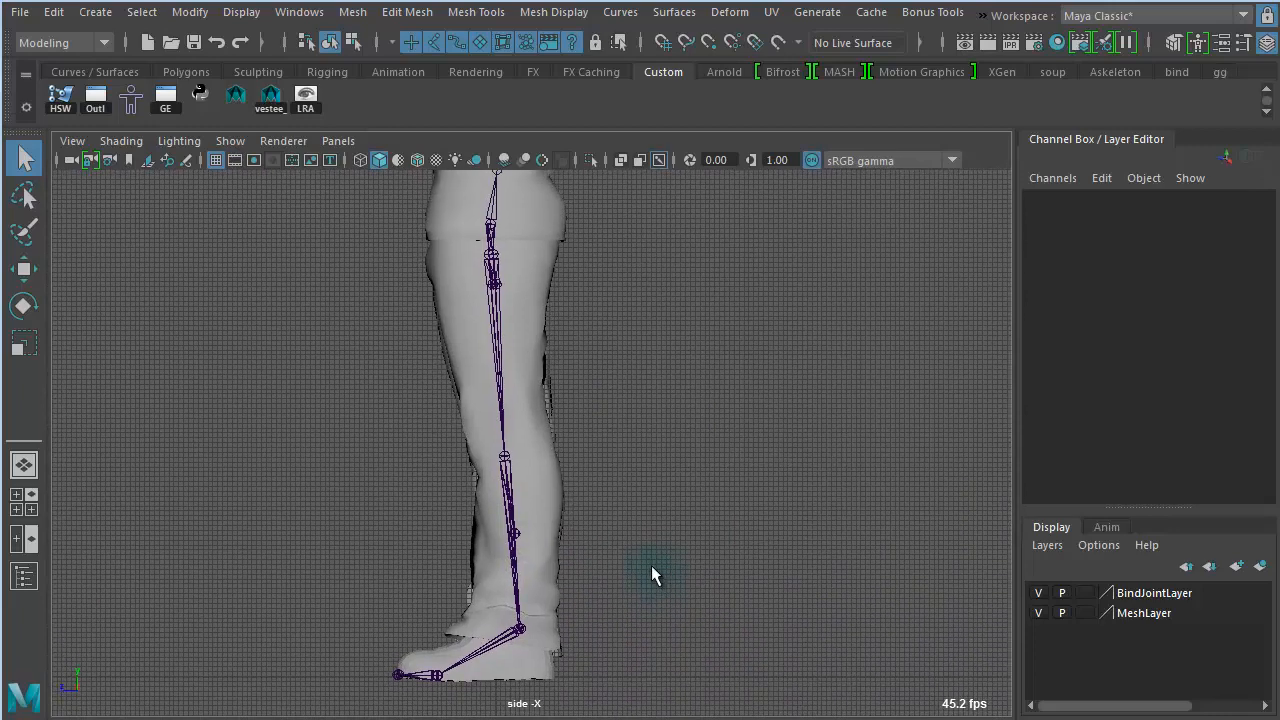
Switch the menu set to Rigging.
{"action": "left_click", "coordinate": [73, 44]}
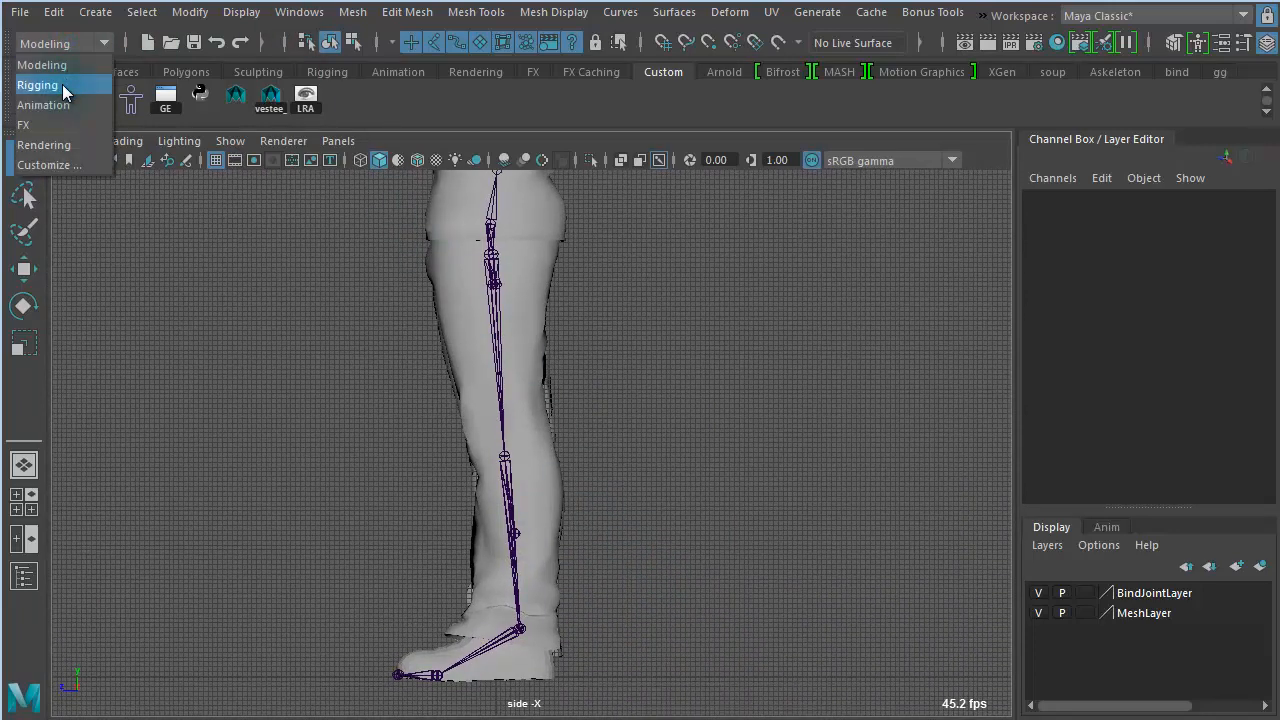
{"action": "left_click", "coordinate": [63, 88]}
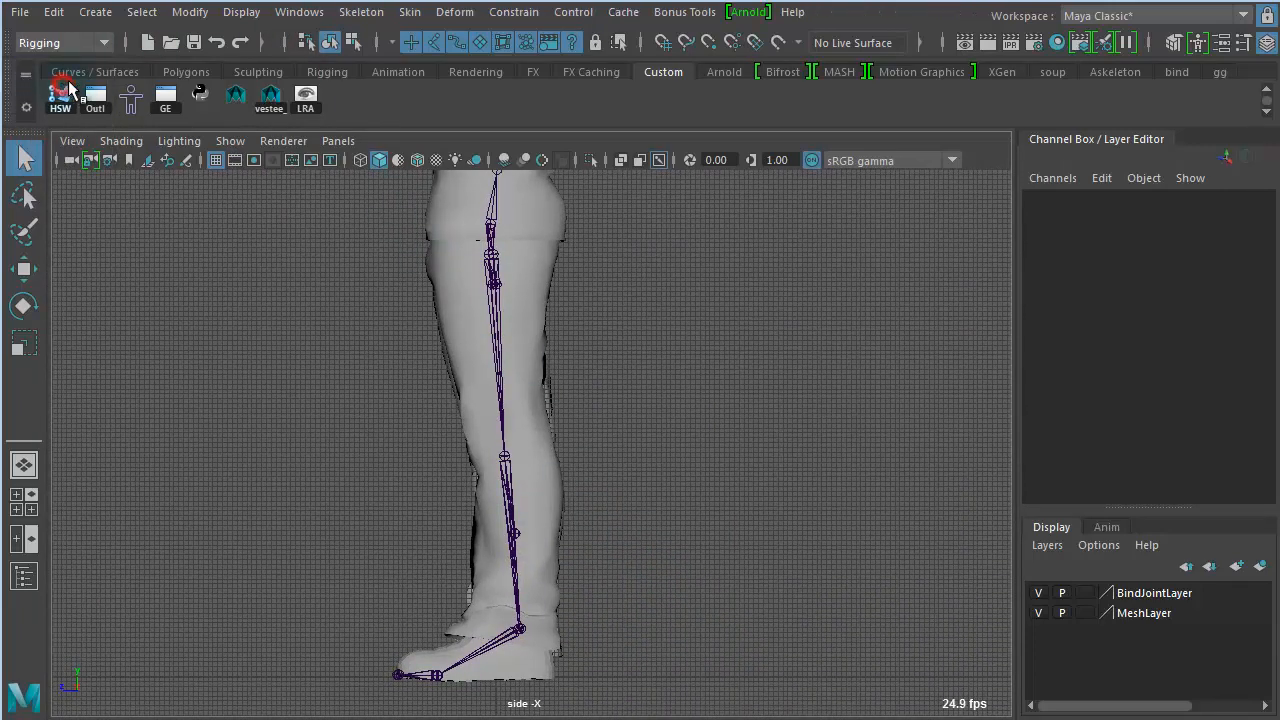
Draw a bent three-joint chain in the empty space behind the leg in the side view.
{"action": "left_click", "coordinate": [372, 13]}
{"action": "left_click", "coordinate": [404, 64]}
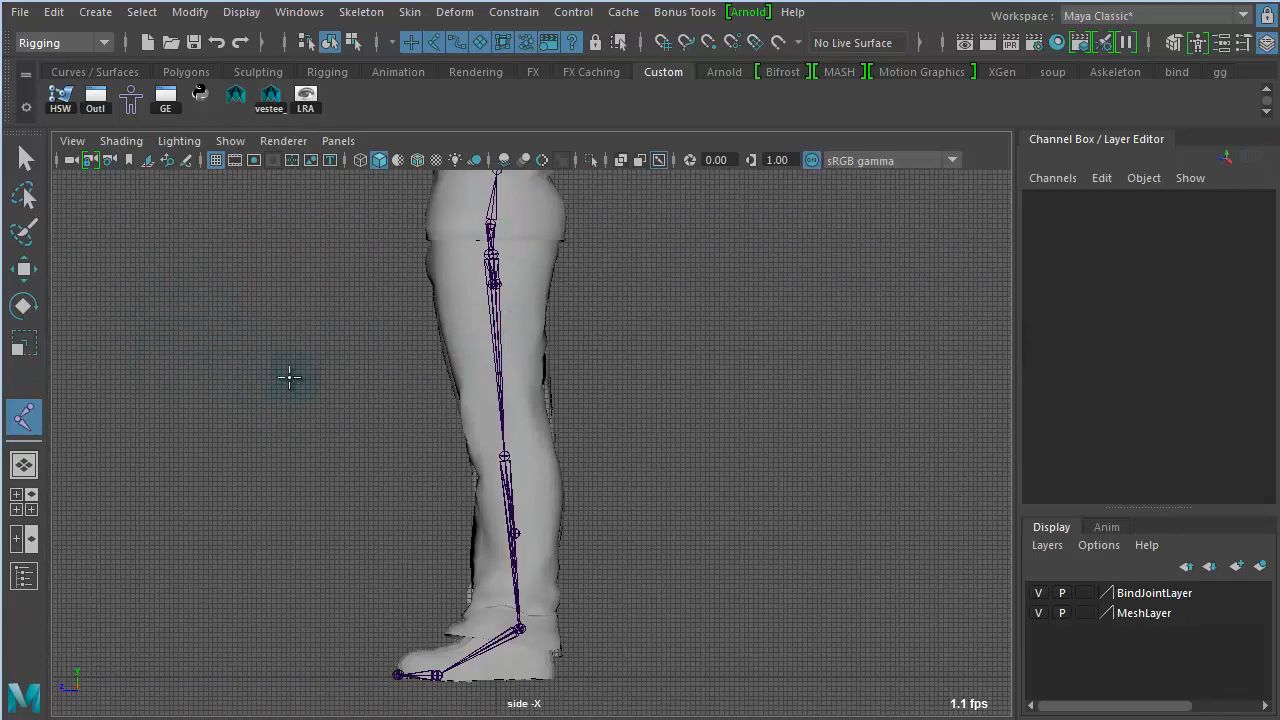
{"action": "left_click", "coordinate": [772, 251]}
{"action": "left_click", "coordinate": [673, 383]}
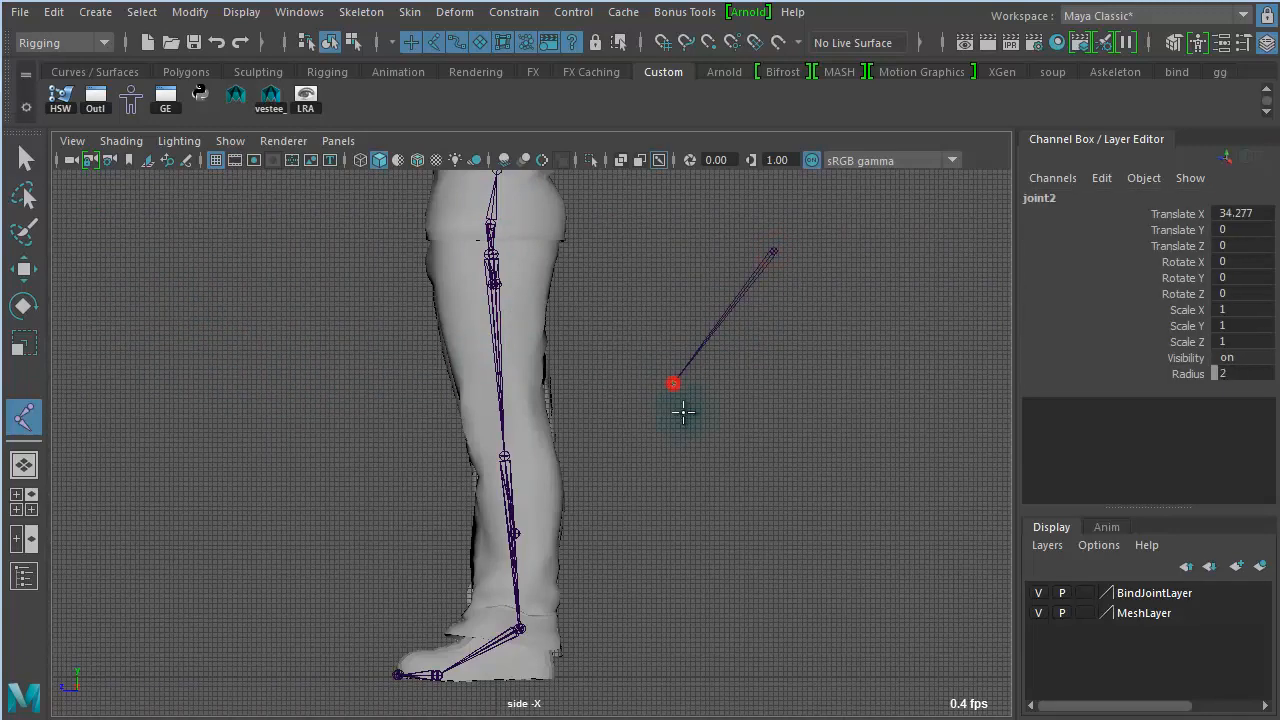
{"action": "left_click", "coordinate": [815, 557]}
{"action": "key", "text": "Return"}
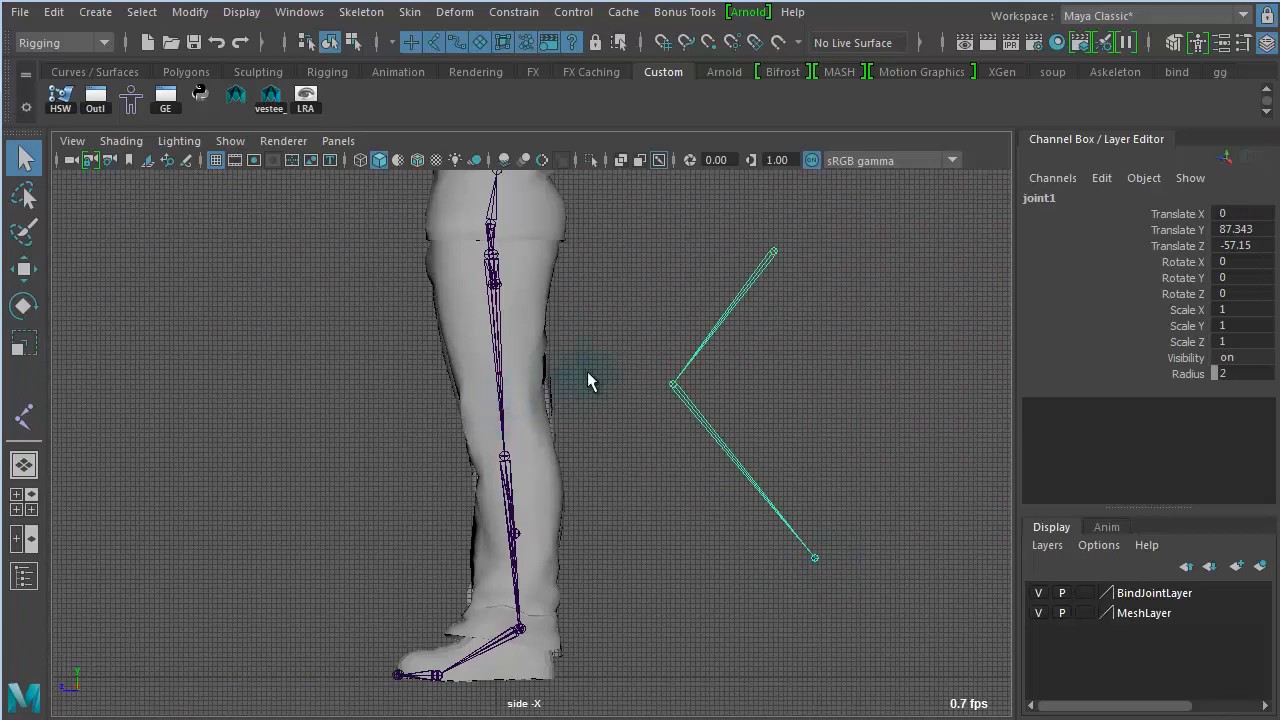
Delete the three-joint chain drawn behind the leg.
{"action": "mouse_move", "coordinate": [684, 448]}
{"action": "left_mouse_down"}
{"action": "mouse_move", "coordinate": [700, 430]}
{"action": "mouse_move", "coordinate": [700, 445]}
{"action": "left_mouse_up"}
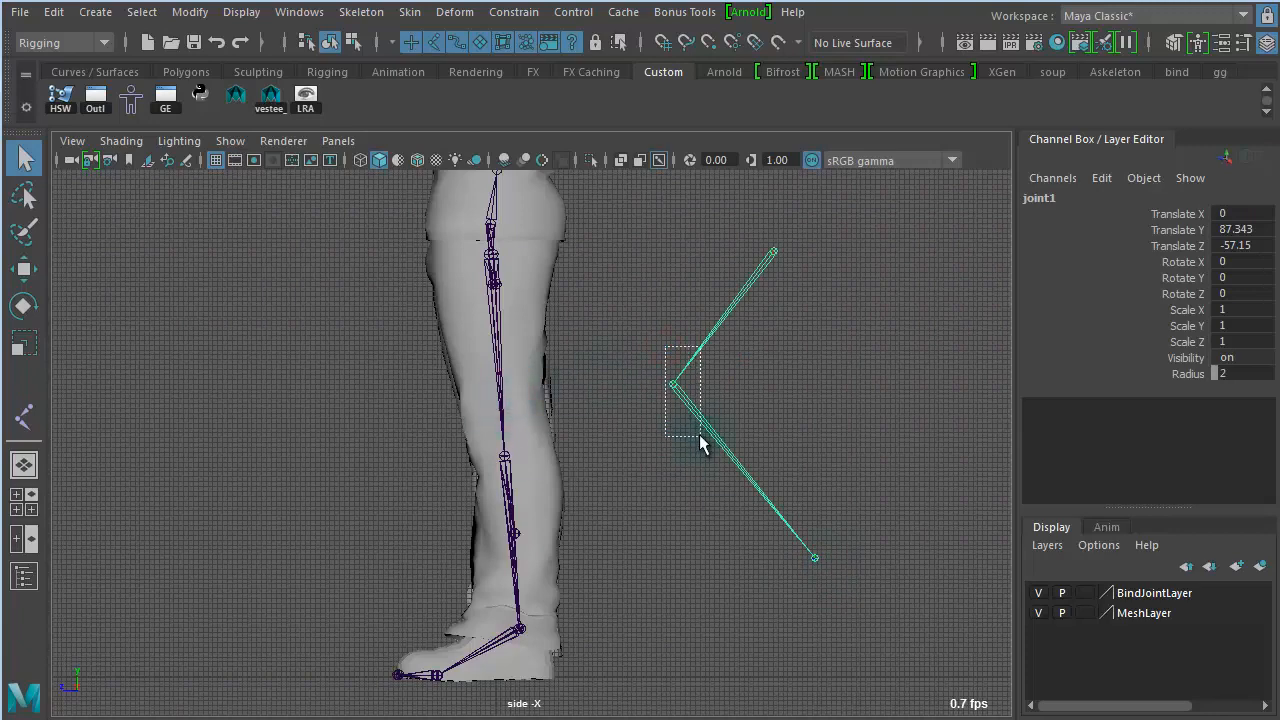
{"action": "left_click", "coordinate": [618, 458]}
{"action": "left_click_drag", "start_coordinate": [679, 301], "coordinate": [750, 345]}
{"action": "key", "text": "Delete"}
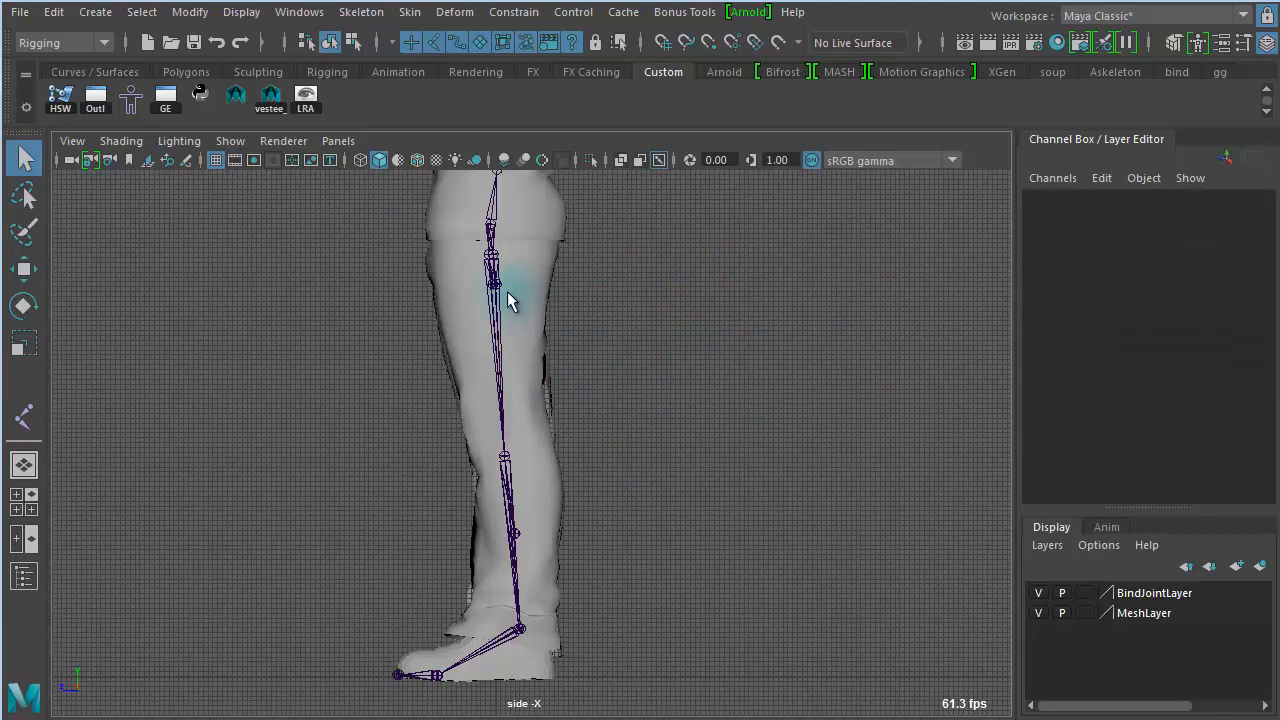
Try shifting the left and right knee joints about 21 units forward in Z with Move Skinned Joints, and undo the move.
{"action": "left_click", "coordinate": [493, 501]}
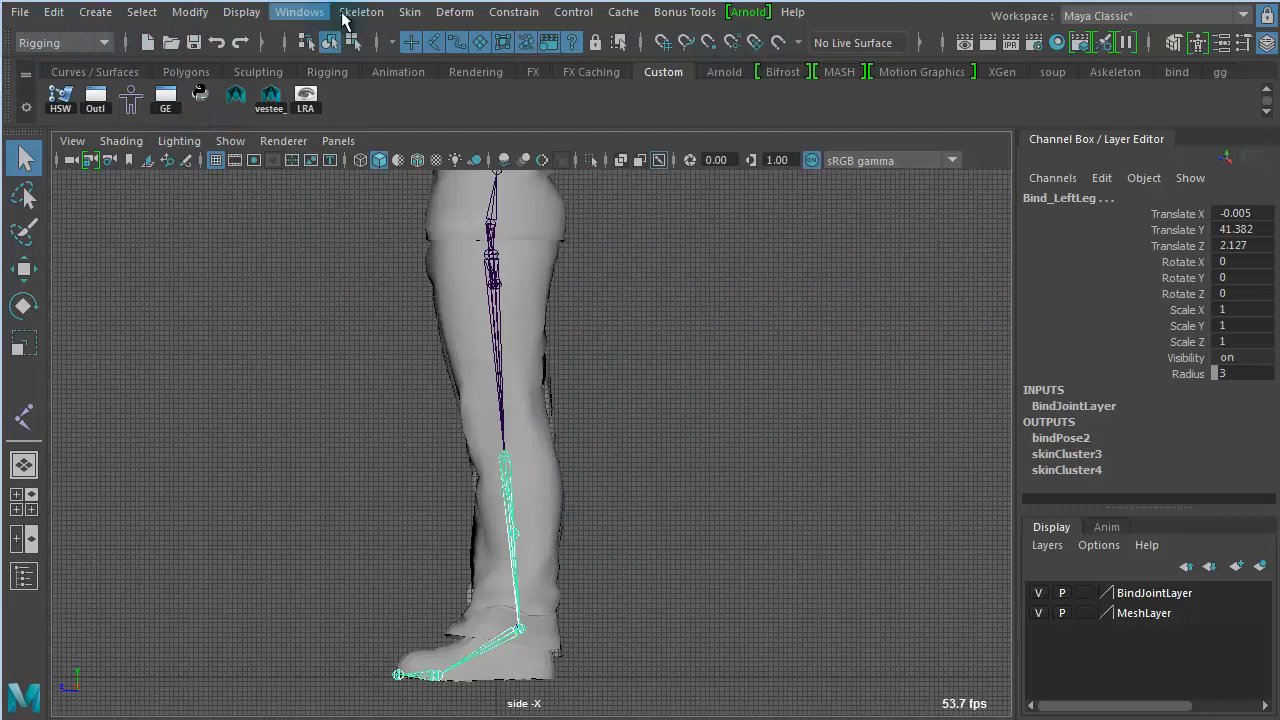
{"action": "left_click", "coordinate": [410, 13]}
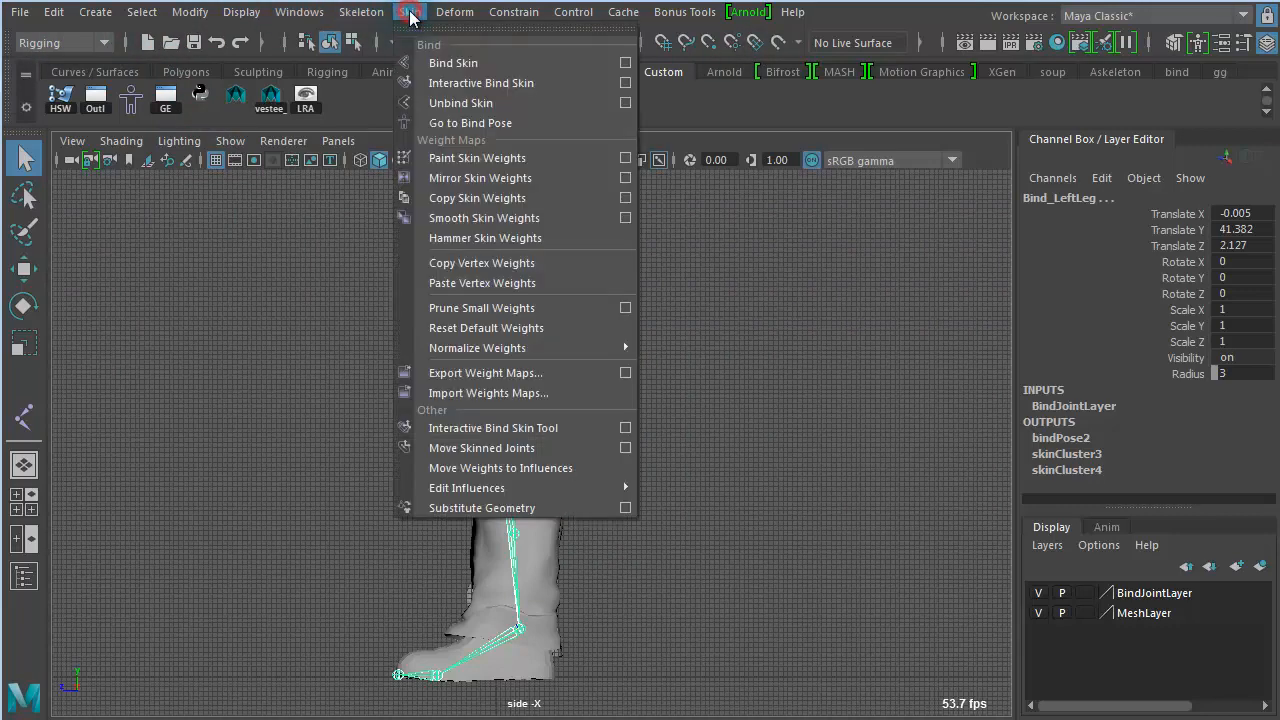
{"action": "left_click", "coordinate": [480, 449]}
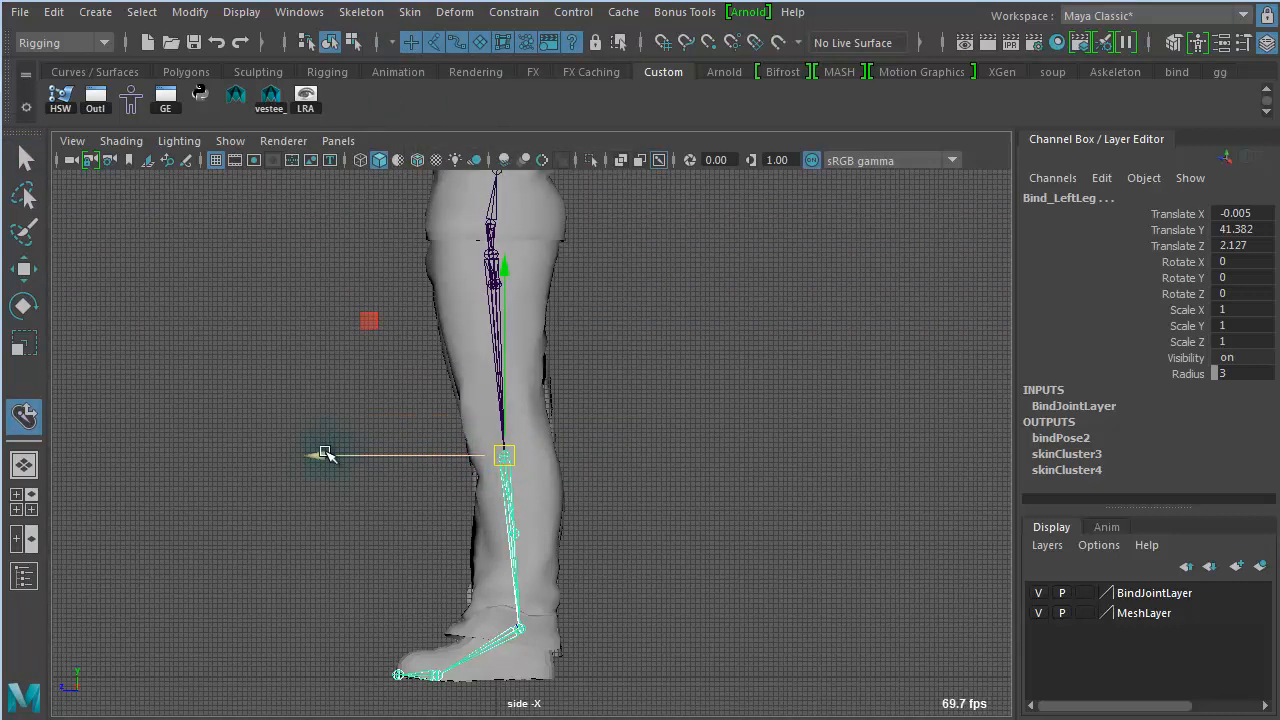
{"action": "left_click_drag", "start_coordinate": [318, 455], "coordinate": [215, 460]}
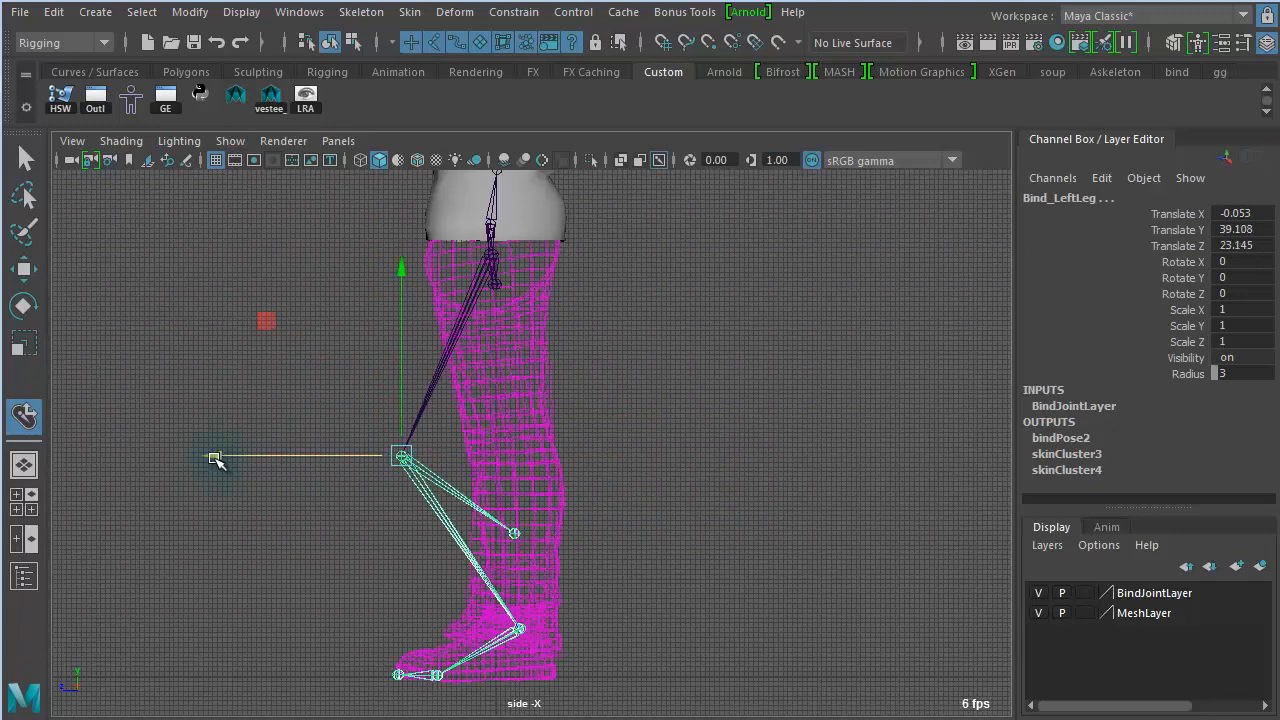
{"action": "key", "text": "ctrl+z"}
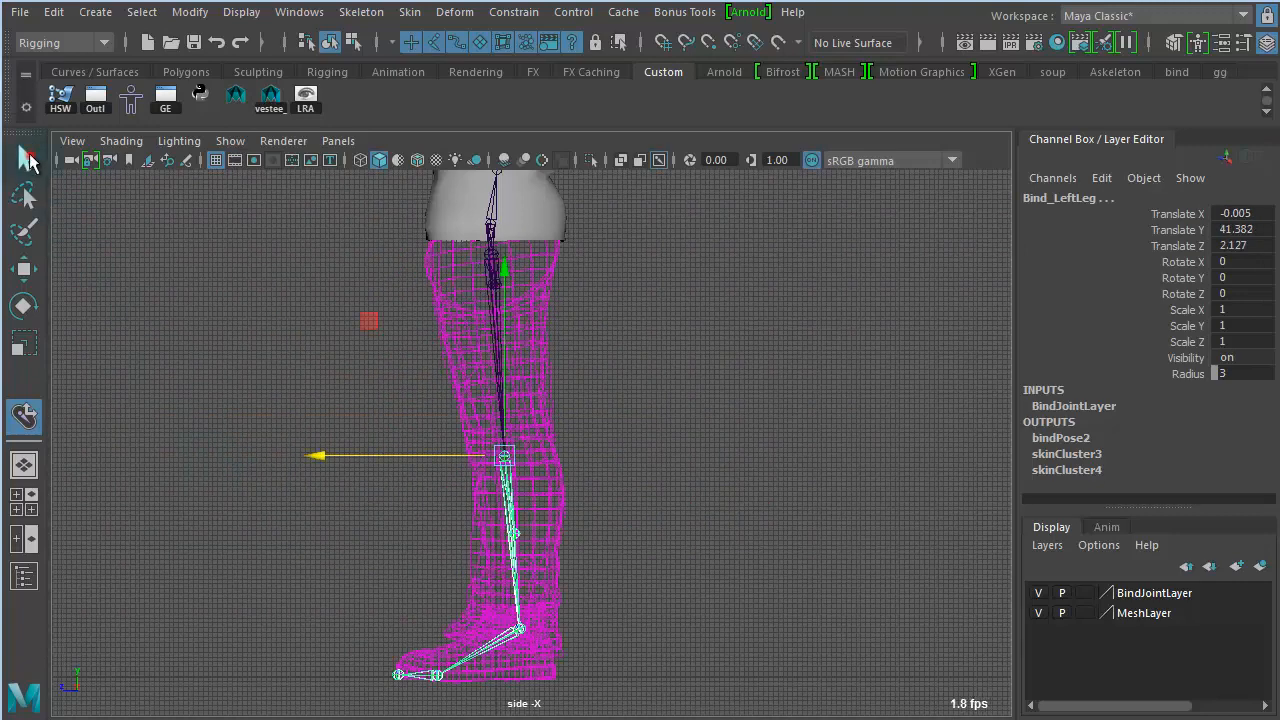
{"action": "left_click", "coordinate": [25, 158]}
{"action": "left_click", "coordinate": [731, 385]}
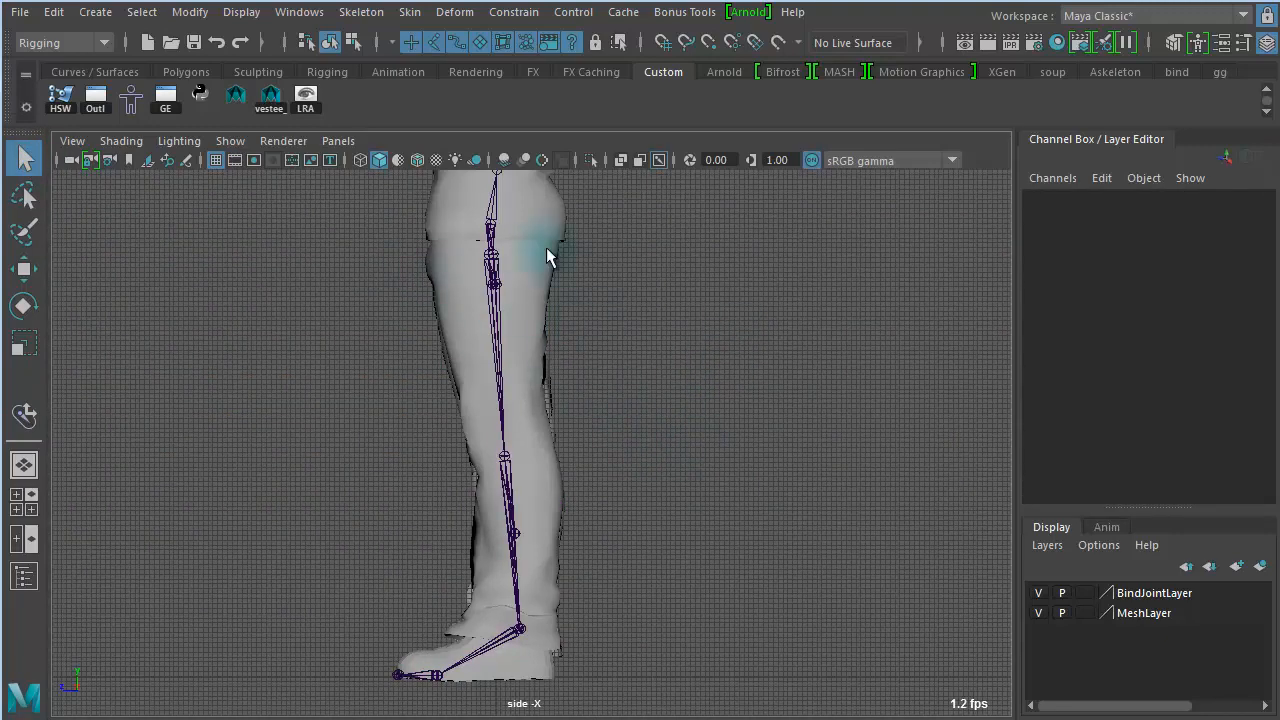
Start the IK Handle Tool in the perspective view with its settings reset to defaults, using the Rotate-Plane Solver.
{"action": "key", "text": "space"}
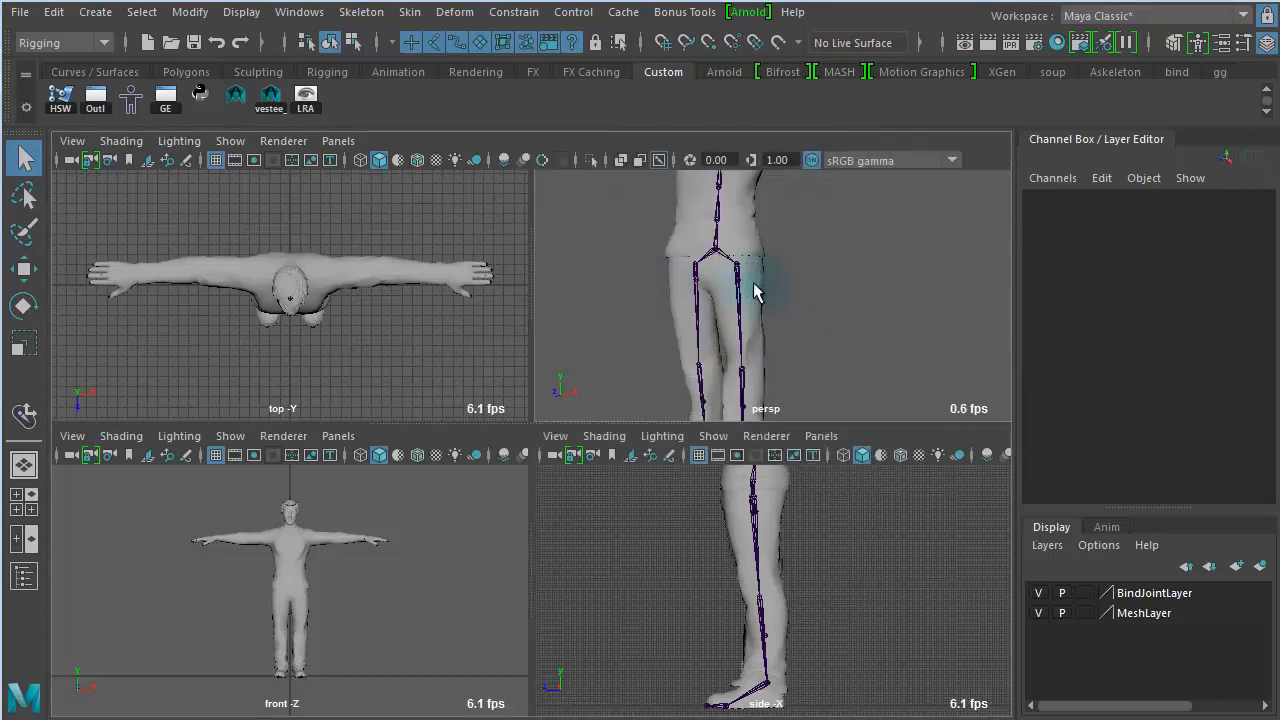
{"action": "key", "text": "space"}
{"action": "right_click_drag", "start_coordinate": [617, 384], "coordinate": [249, 357], "text": "alt"}
{"action": "mouse_move", "coordinate": [569, 437]}
{"action": "left_mouse_down", "text": "alt"}
{"action": "mouse_move", "coordinate": [397, 443]}
{"action": "mouse_move", "coordinate": [580, 441]}
{"action": "left_mouse_up", "text": "alt"}
{"action": "mouse_move", "coordinate": [489, 466]}
{"action": "right_mouse_down", "text": "alt"}
{"action": "mouse_move", "coordinate": [714, 483]}
{"action": "mouse_move", "coordinate": [820, 470]}
{"action": "right_mouse_up", "text": "alt"}
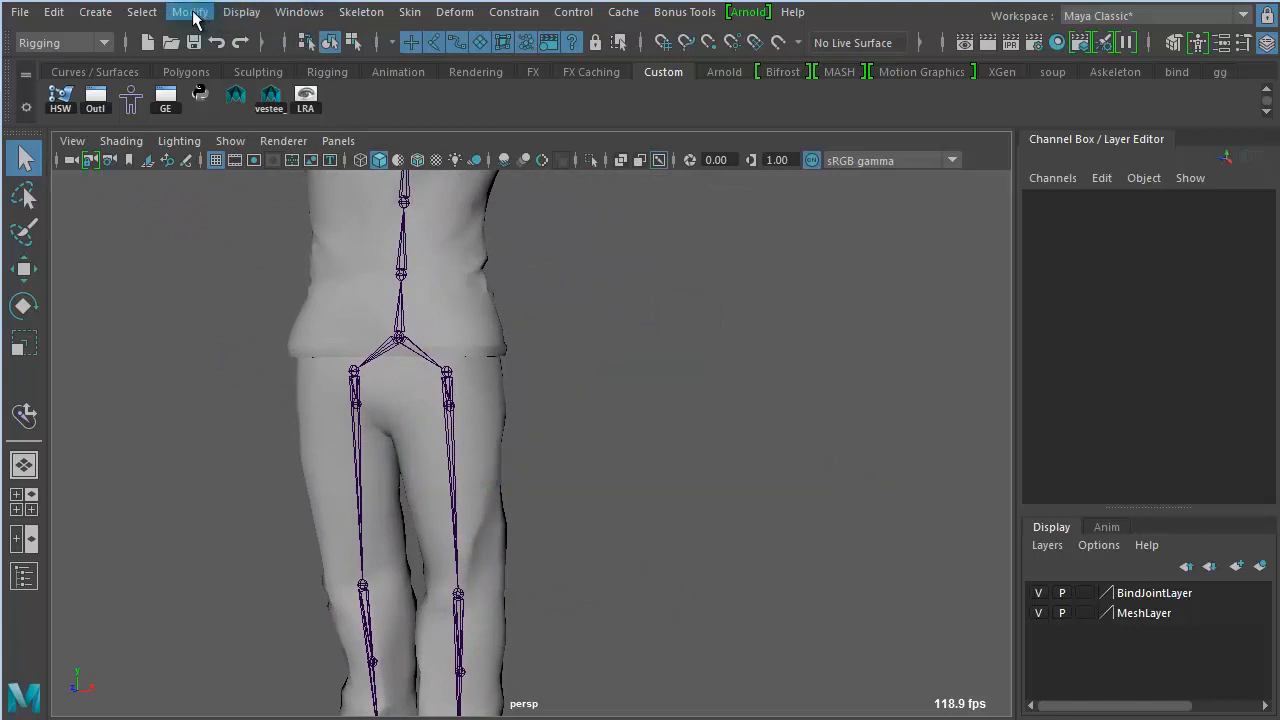
{"action": "left_click", "coordinate": [194, 19]}
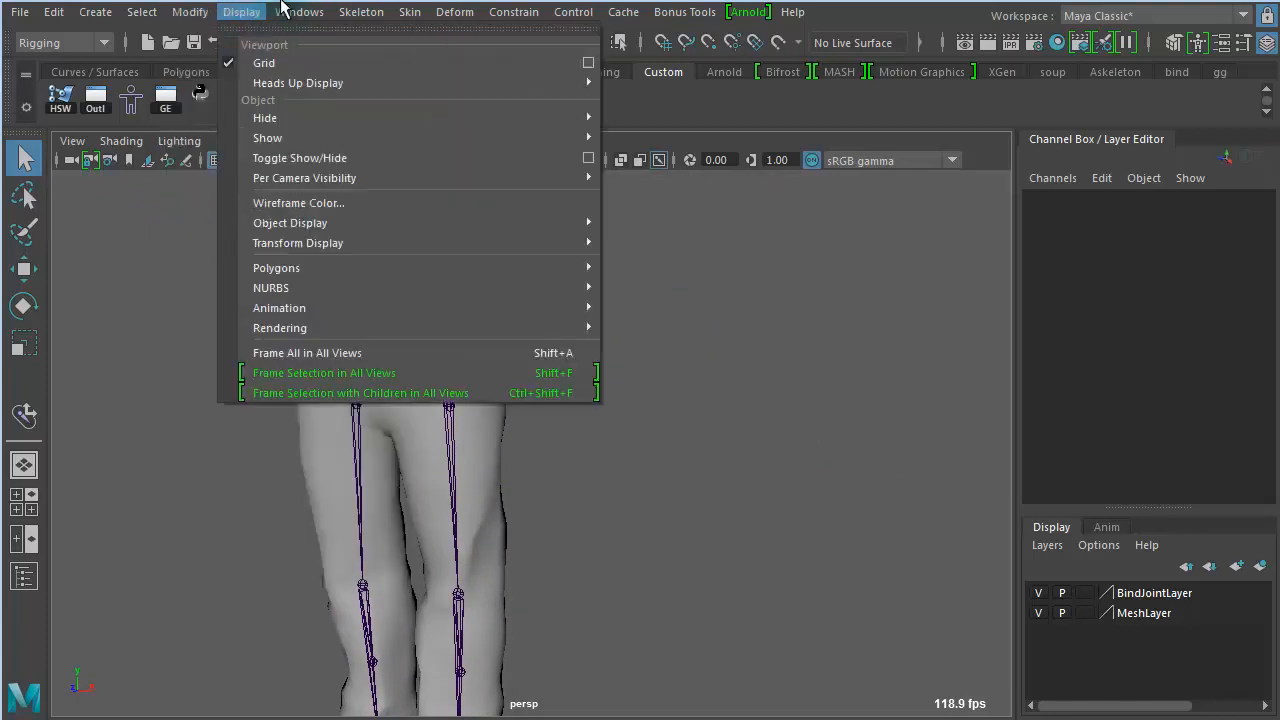
{"action": "mouse_move", "coordinate": [381, 15]}
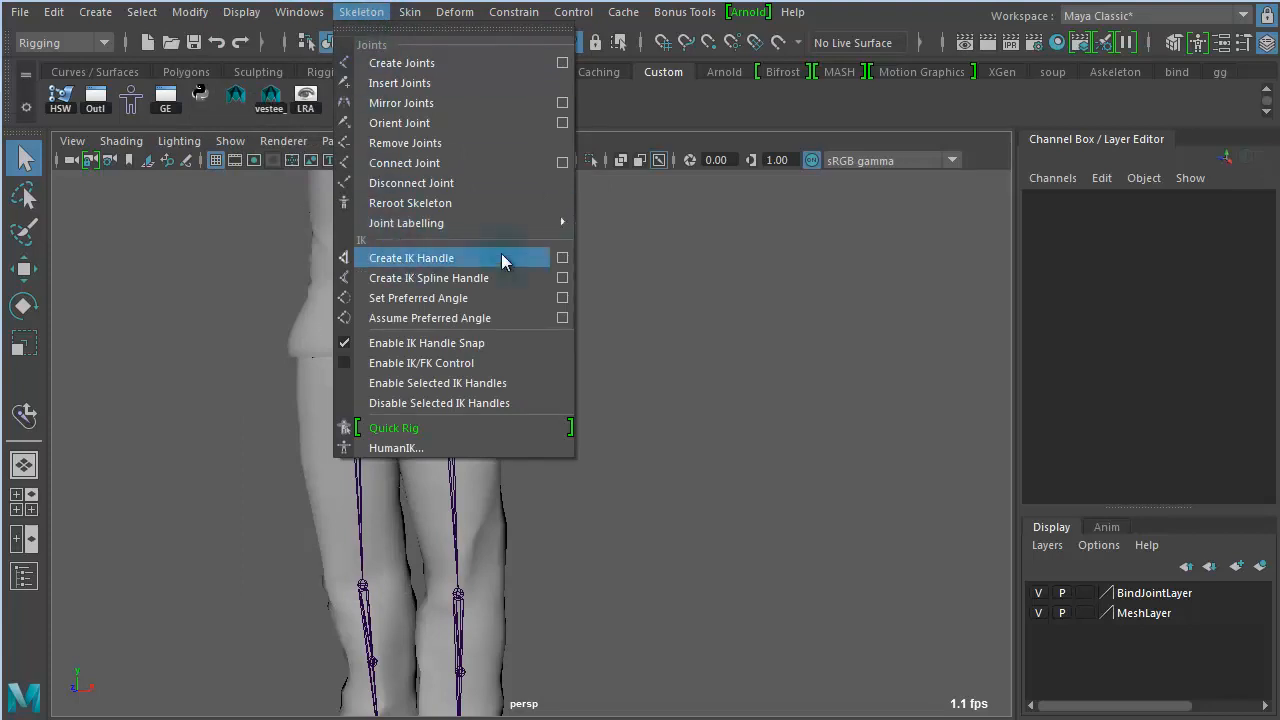
{"action": "left_click", "coordinate": [562, 258]}
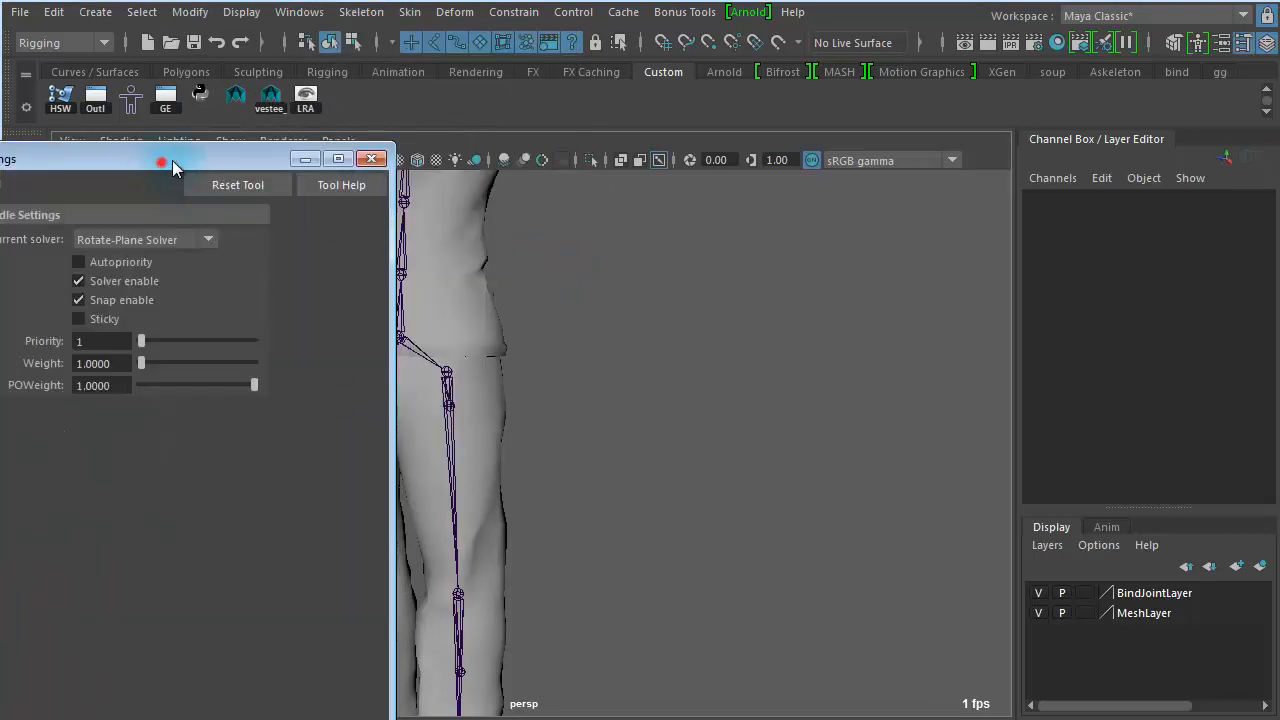
{"action": "left_click_drag", "start_coordinate": [172, 160], "coordinate": [522, 63]}
{"action": "left_click", "coordinate": [585, 85]}
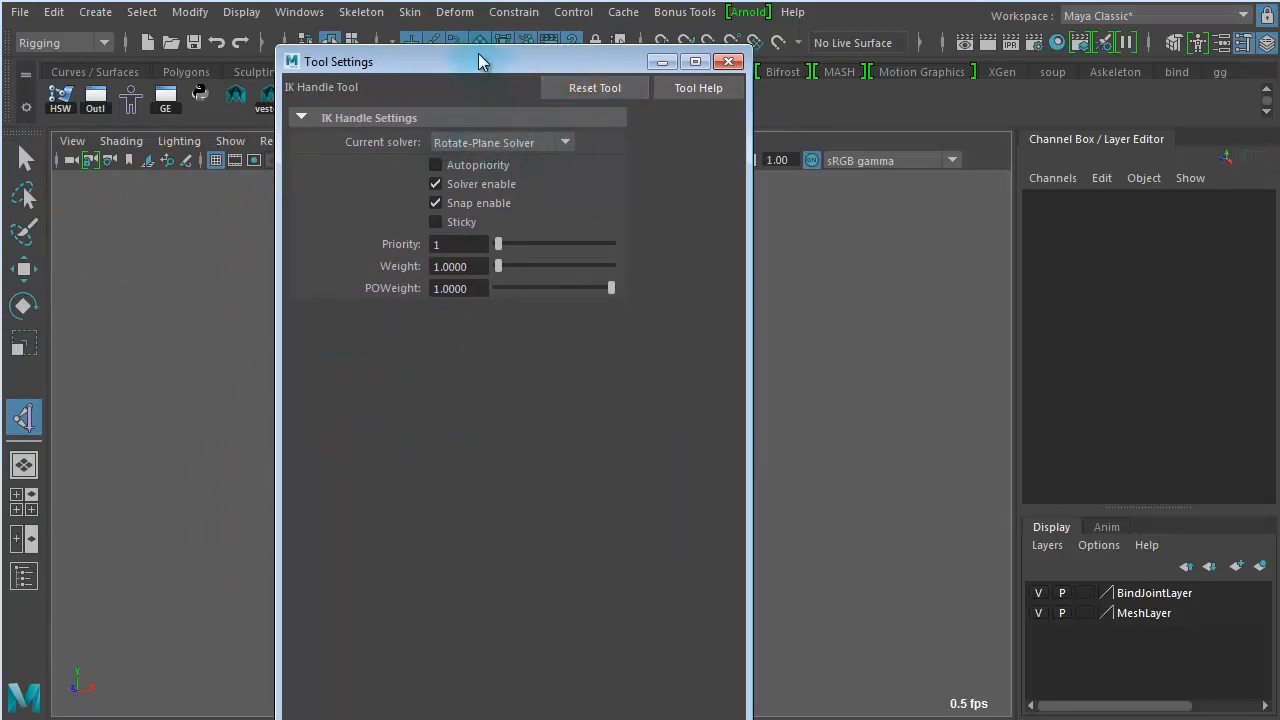
{"action": "left_click_drag", "start_coordinate": [478, 53], "coordinate": [478, 223]}
{"action": "left_click", "coordinate": [728, 231]}
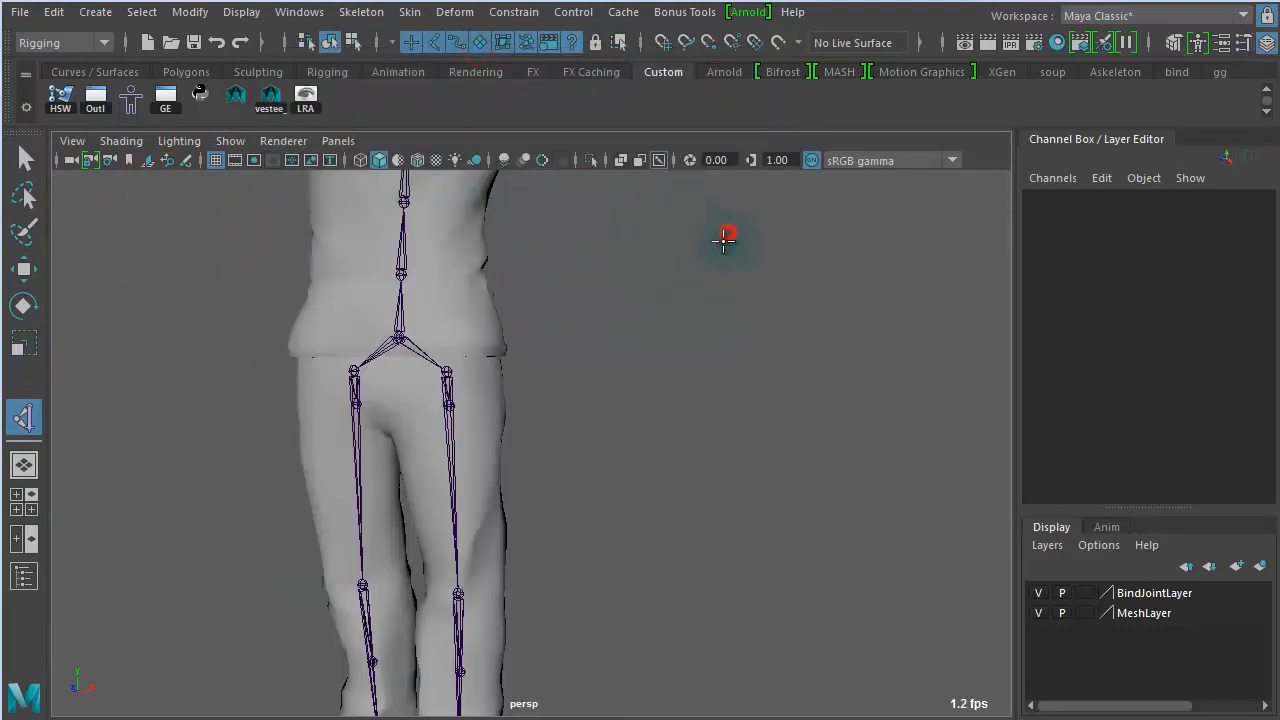
Create an IK handle on the left leg from the hip joint Bind_LeftUpLeg to the ankle joint Bind_LeftFoot.
{"action": "scroll", "coordinate": [523, 337], "scroll_direction": "up", "scroll_amount": 6}
{"action": "middle_click_drag", "start_coordinate": [628, 358], "coordinate": [825, 470], "text": "alt"}
{"action": "left_click", "coordinate": [424, 318]}
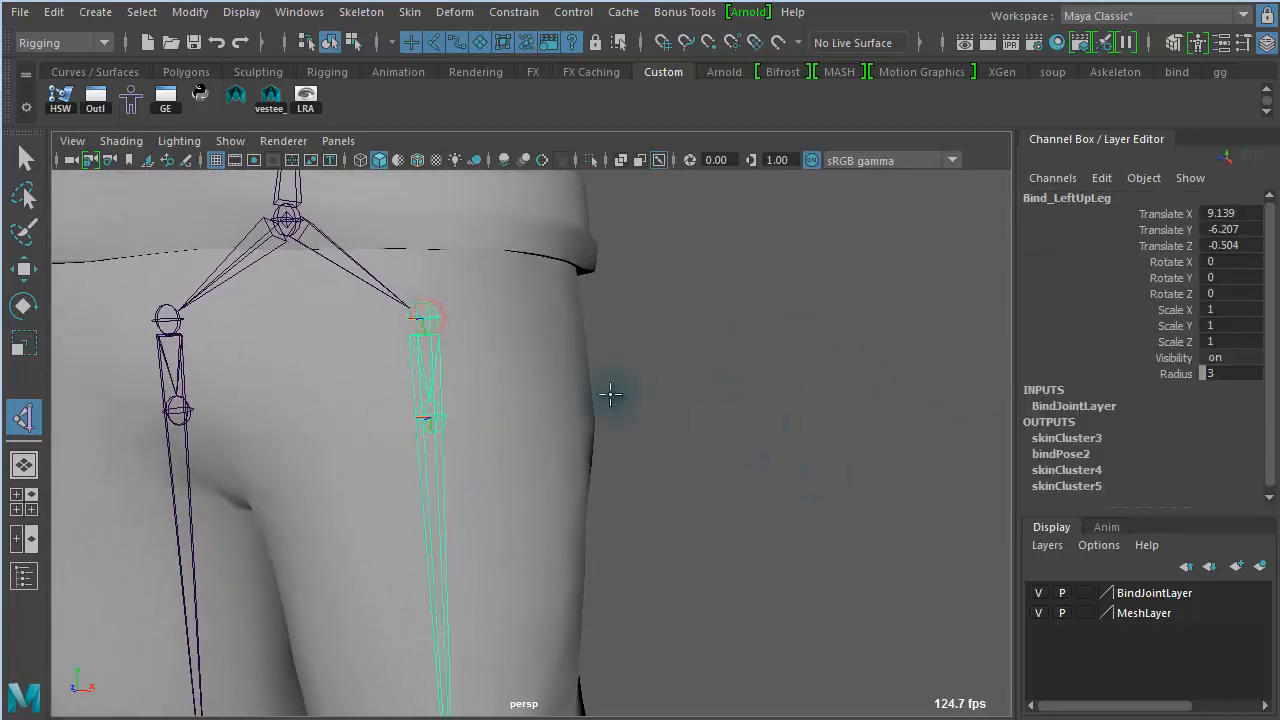
{"action": "scroll", "coordinate": [775, 452], "scroll_direction": "down", "scroll_amount": 3}
{"action": "middle_click_drag", "start_coordinate": [496, 318], "coordinate": [484, 72], "text": "alt"}
{"action": "right_click_drag", "start_coordinate": [634, 486], "coordinate": [866, 469], "text": "alt"}
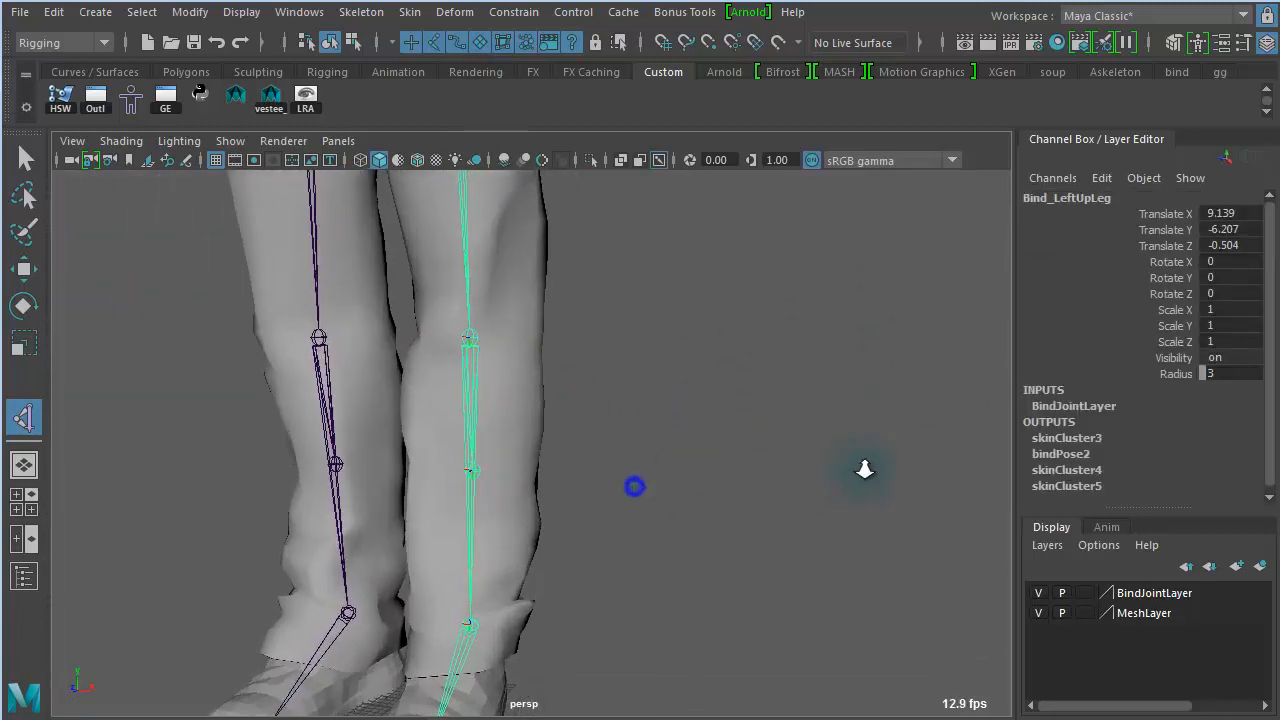
{"action": "middle_click_drag", "start_coordinate": [755, 425], "coordinate": [751, 328], "text": "alt"}
{"action": "left_click", "coordinate": [467, 528]}
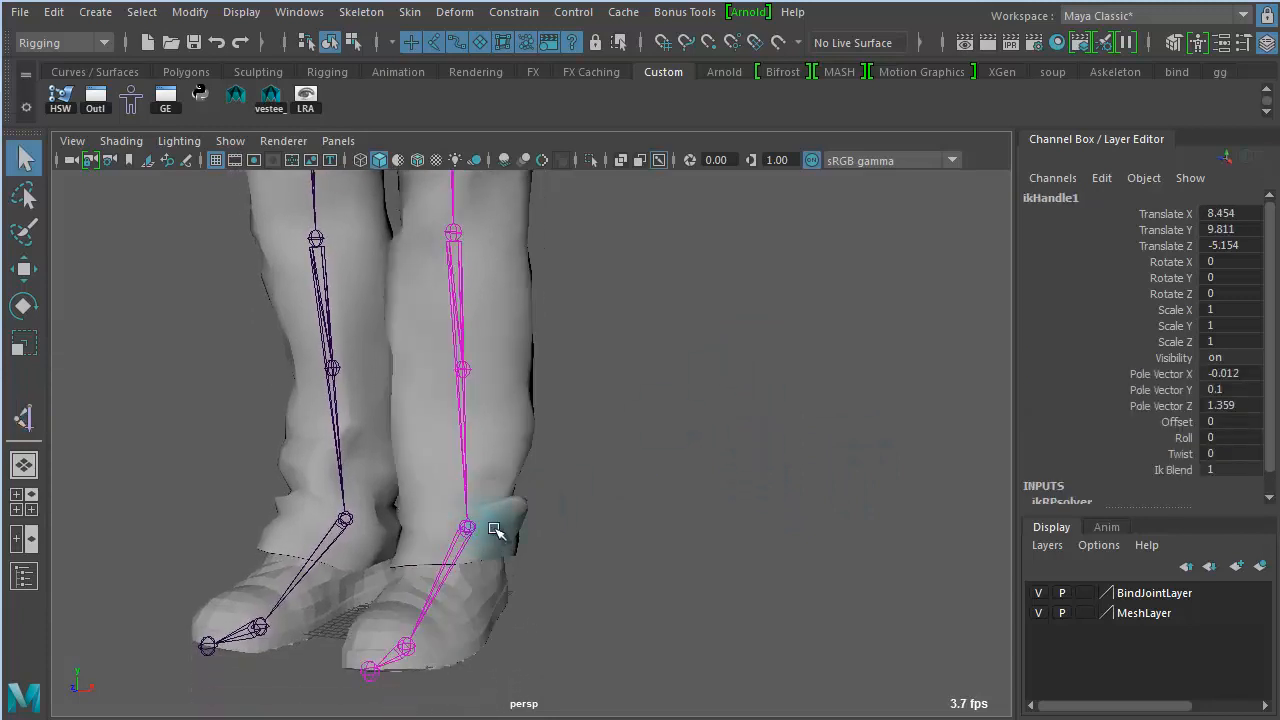
Try bending the left knee by moving the ankle's IK handle upward, and undo the move.
{"action": "key", "text": "w"}
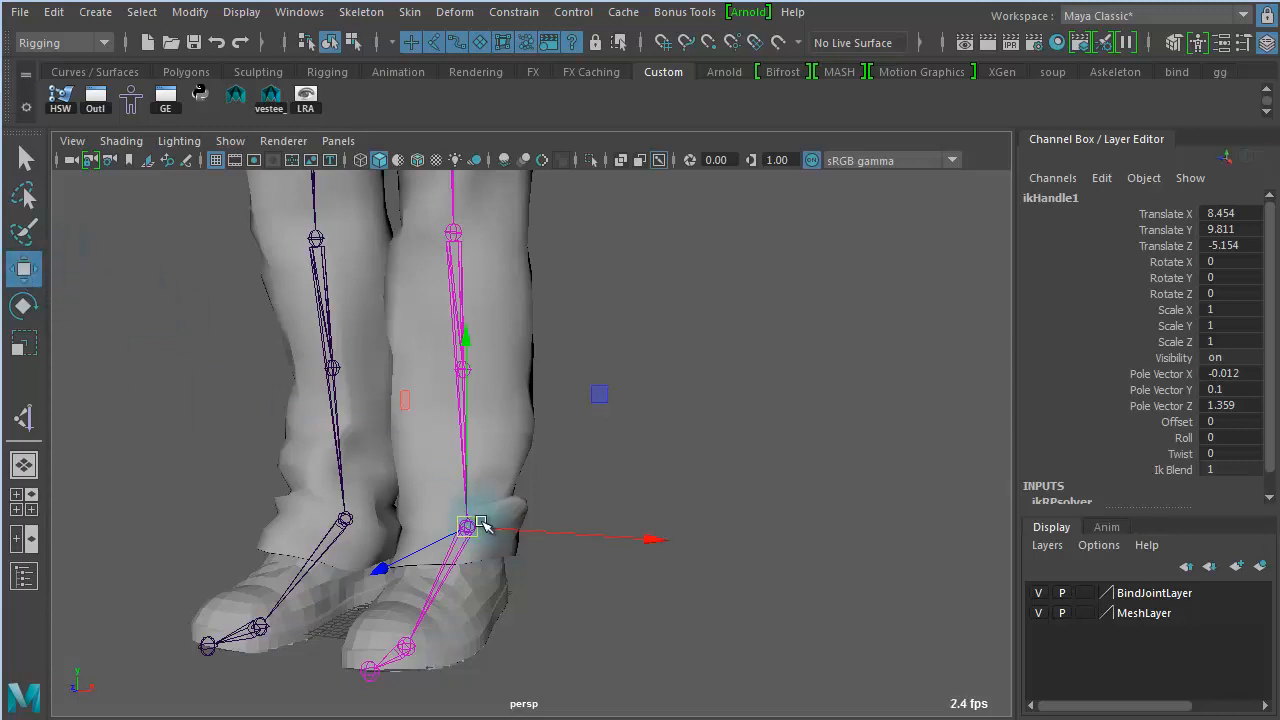
{"action": "left_click_drag", "start_coordinate": [486, 523], "coordinate": [567, 335], "text": "alt"}
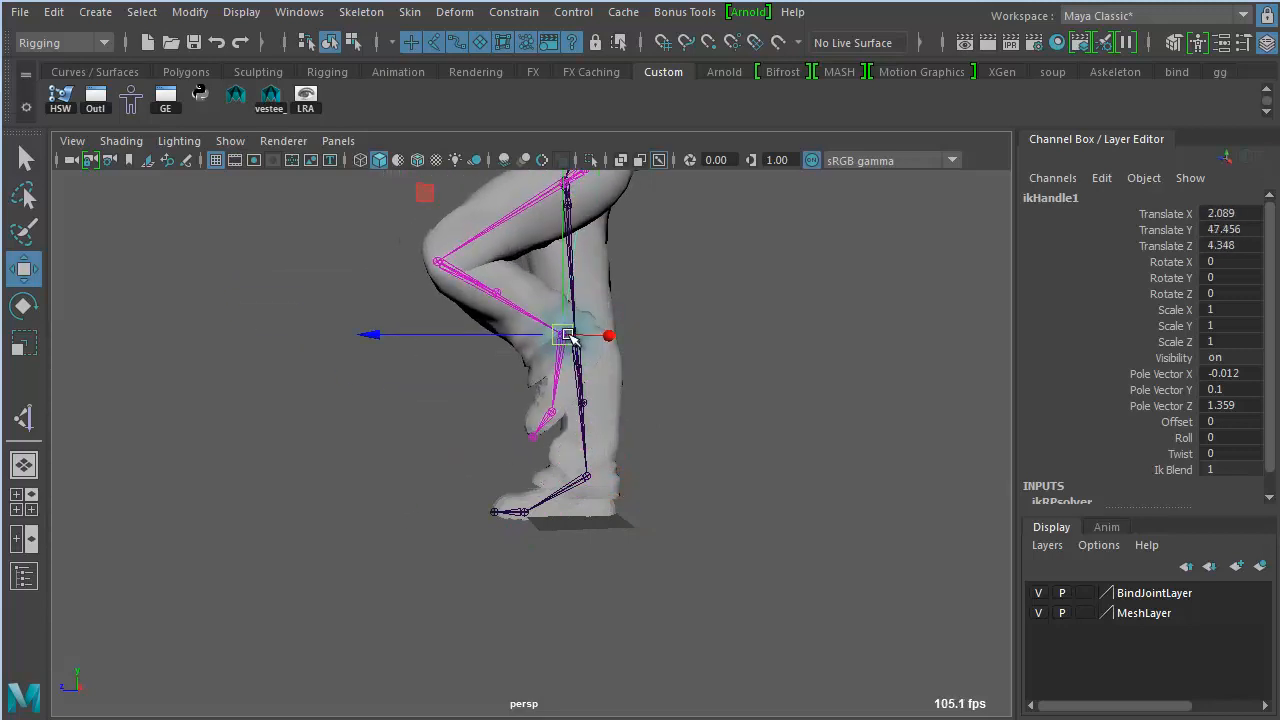
{"action": "key", "text": "ctrl+z"}
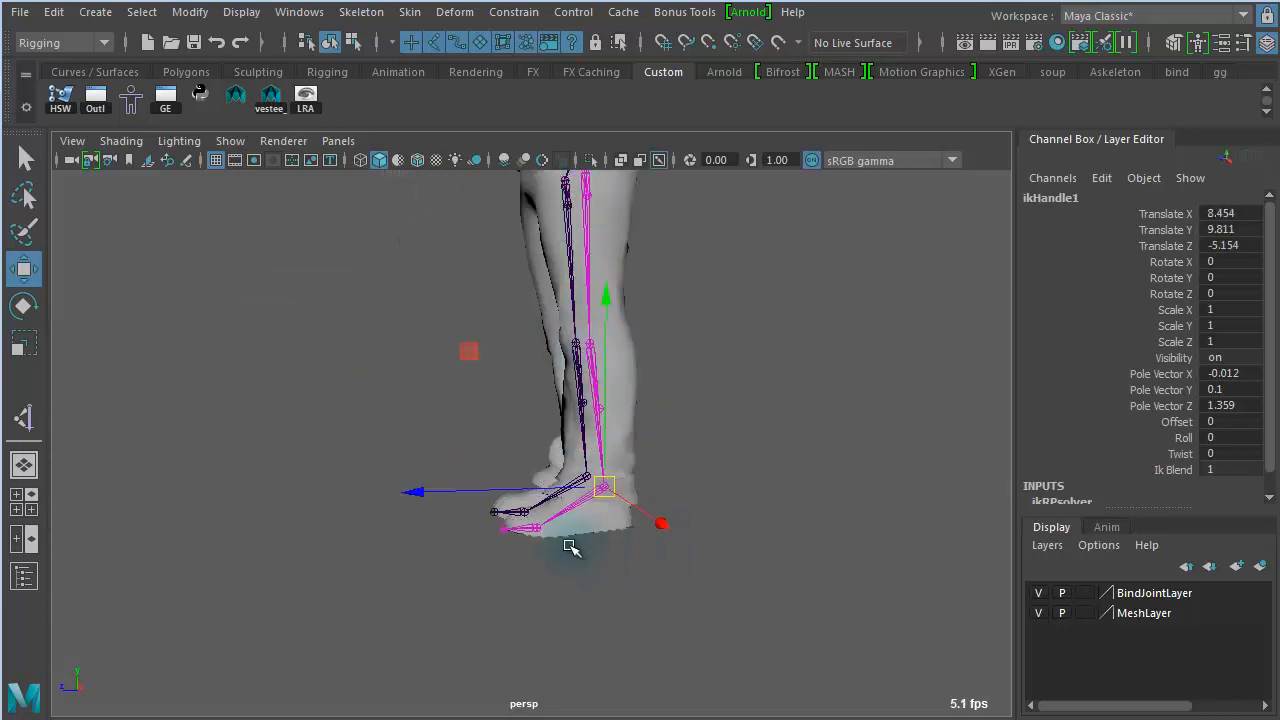
{"action": "right_click_drag", "start_coordinate": [852, 561], "coordinate": [1000, 592], "text": "alt"}
{"action": "middle_click_drag", "start_coordinate": [864, 546], "coordinate": [612, 494], "text": "alt"}
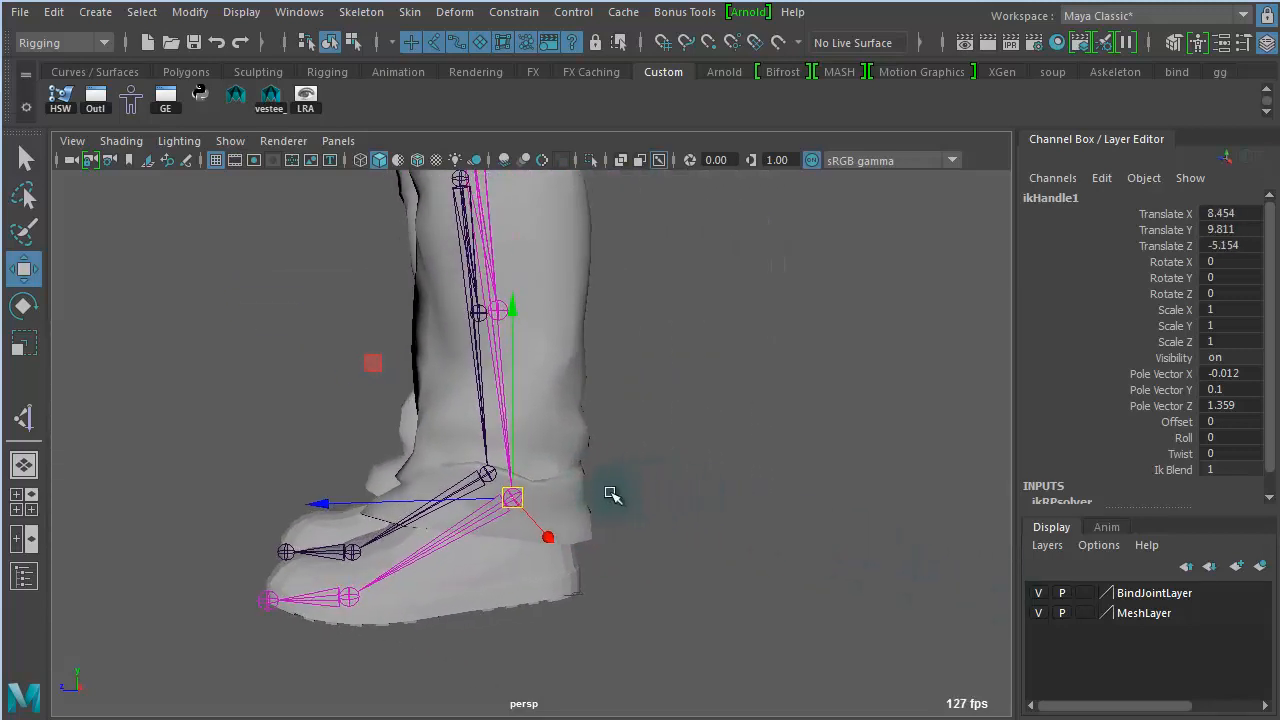
{"action": "left_click_drag", "start_coordinate": [602, 501], "coordinate": [748, 513], "text": "alt"}
{"action": "right_click_drag", "start_coordinate": [768, 510], "coordinate": [640, 466], "text": "alt"}
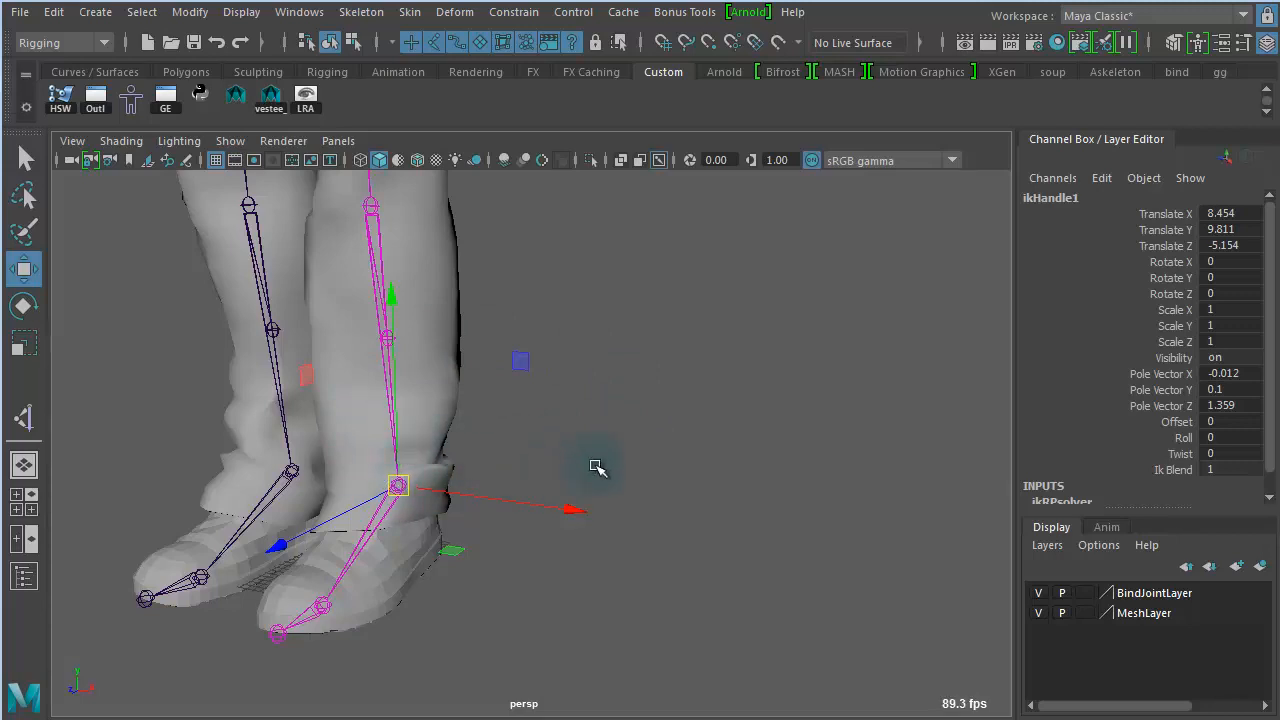
{"action": "right_click_drag", "start_coordinate": [644, 489], "coordinate": [429, 449], "text": "alt"}
{"action": "middle_click_drag", "start_coordinate": [429, 449], "coordinate": [491, 500], "text": "alt"}
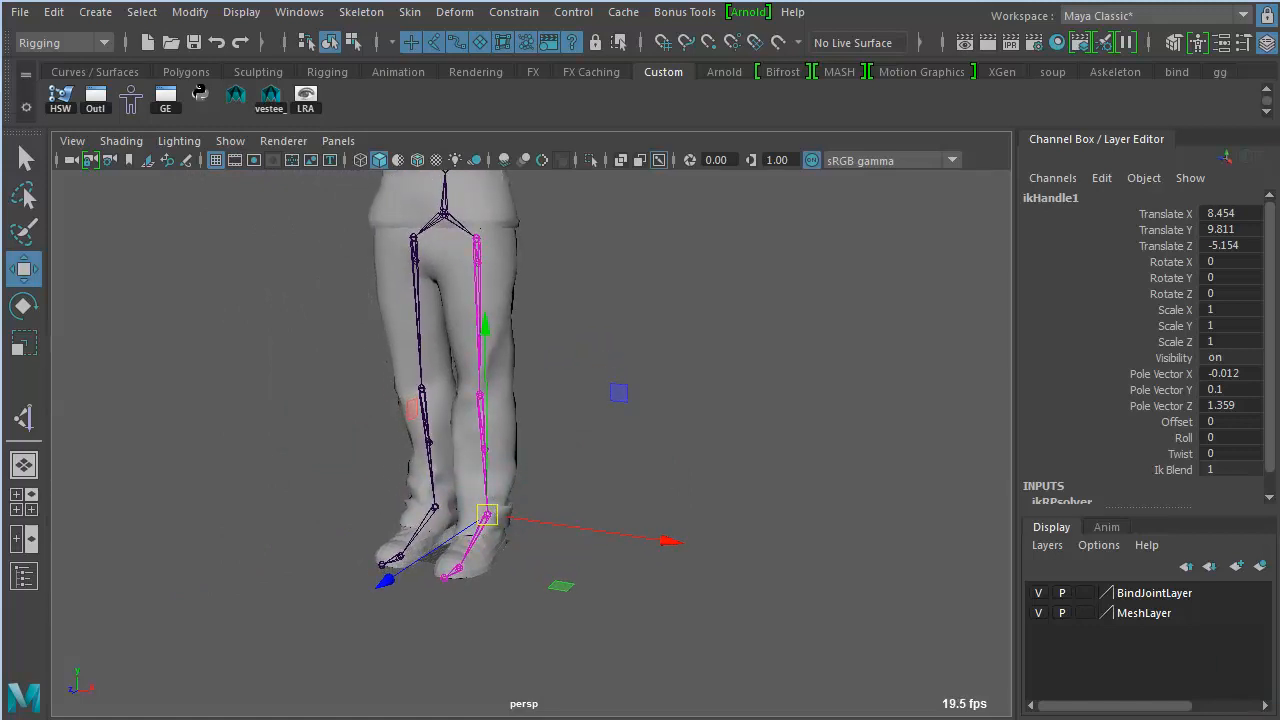
{"action": "left_click_drag", "start_coordinate": [238, 158], "coordinate": [1279, 300]}
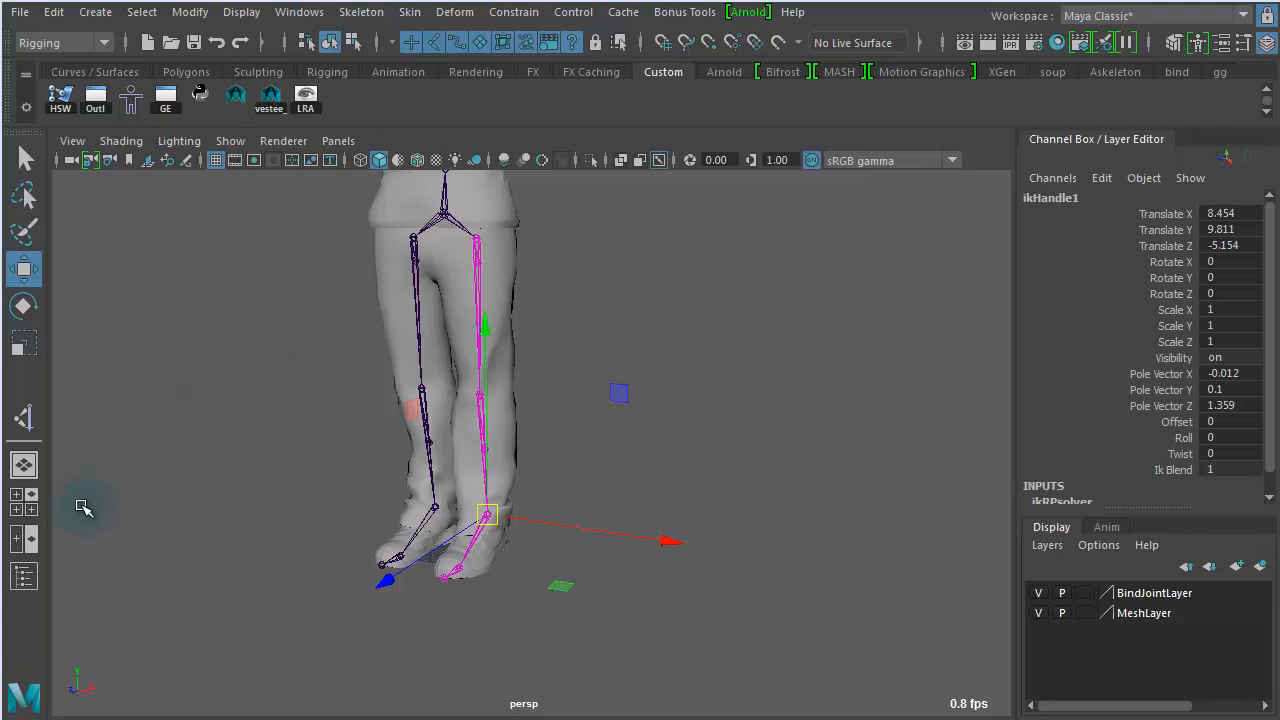
Arrange the Outliner and the Script Editor over the viewport beside the left leg, and show only the Script Editor's input pane.
{"action": "left_click", "coordinate": [24, 574]}
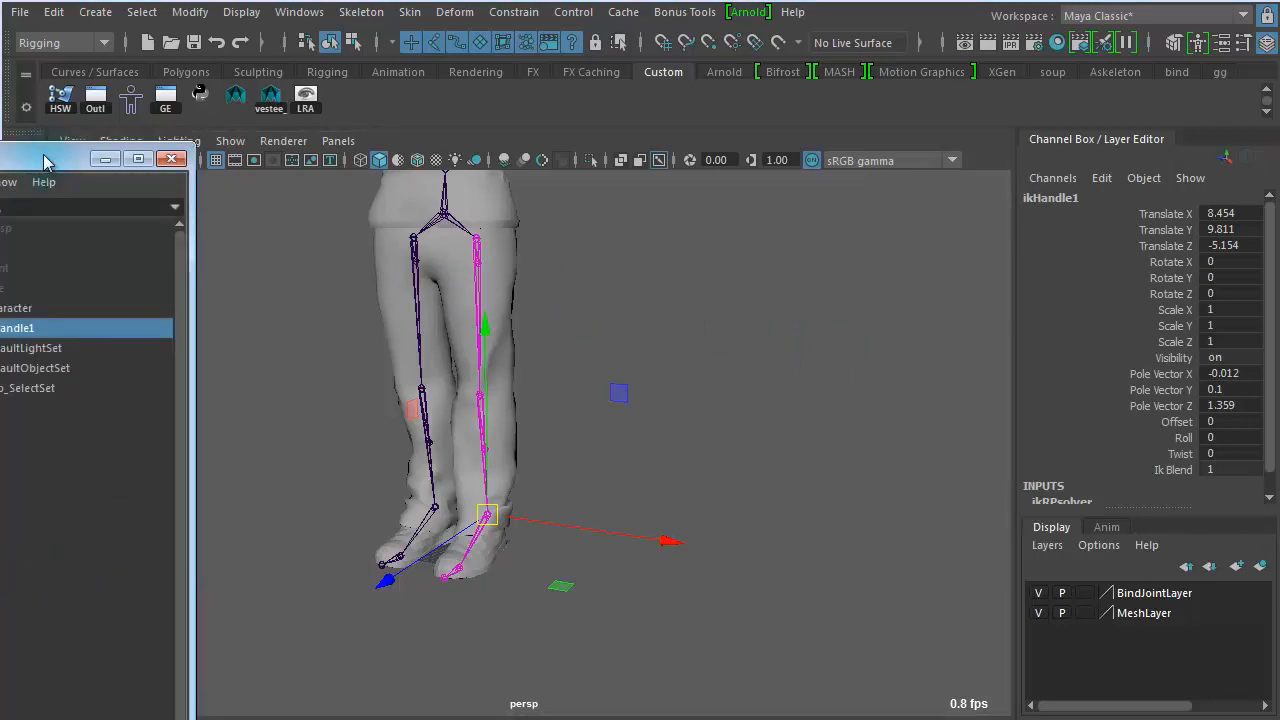
{"action": "left_click_drag", "start_coordinate": [48, 155], "coordinate": [286, 63]}
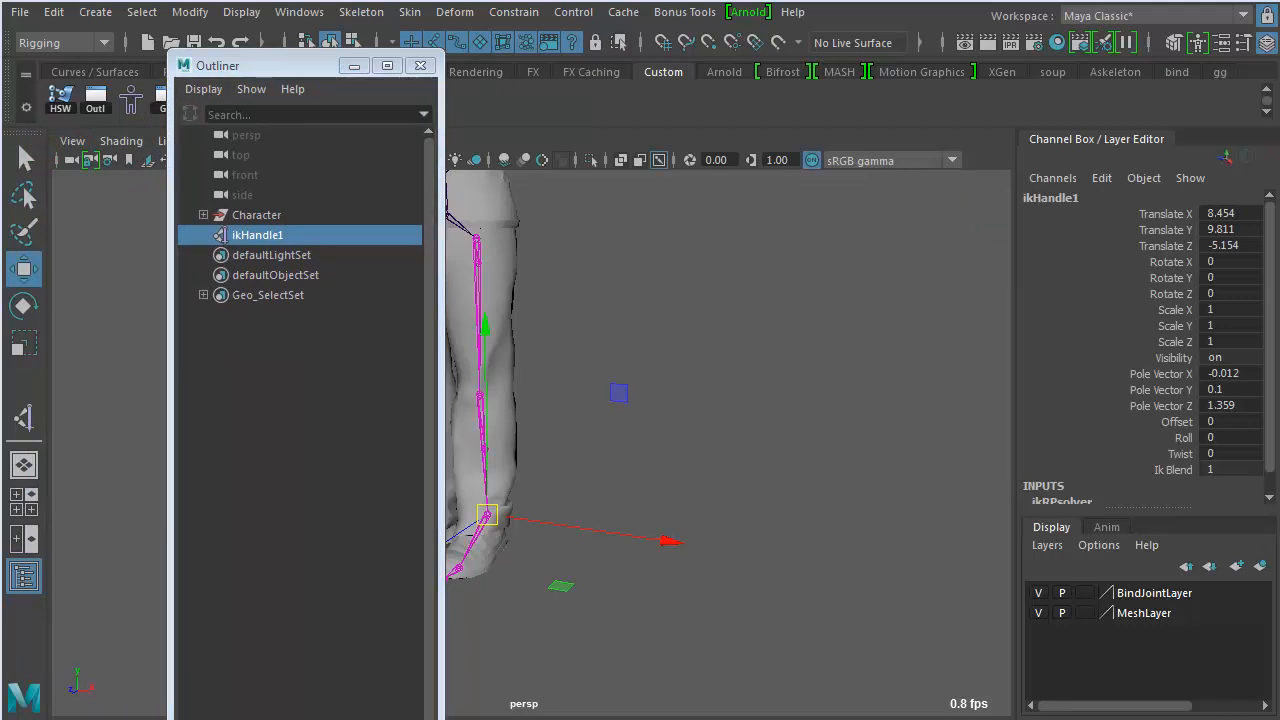
{"action": "left_click_drag", "start_coordinate": [1187, 118], "coordinate": [722, 51]}
{"action": "left_click", "coordinate": [279, 67]}
{"action": "left_click_drag", "start_coordinate": [279, 67], "coordinate": [254, 494]}
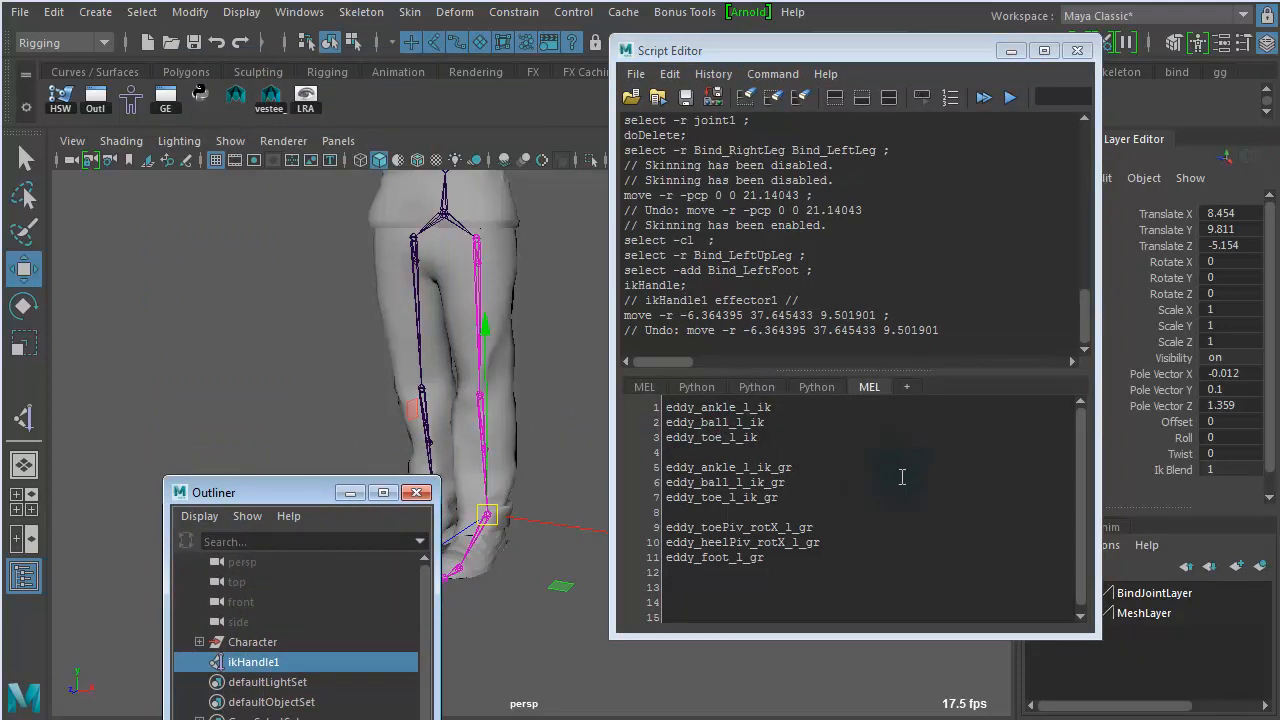
{"action": "left_click_drag", "start_coordinate": [1093, 636], "coordinate": [1182, 637]}
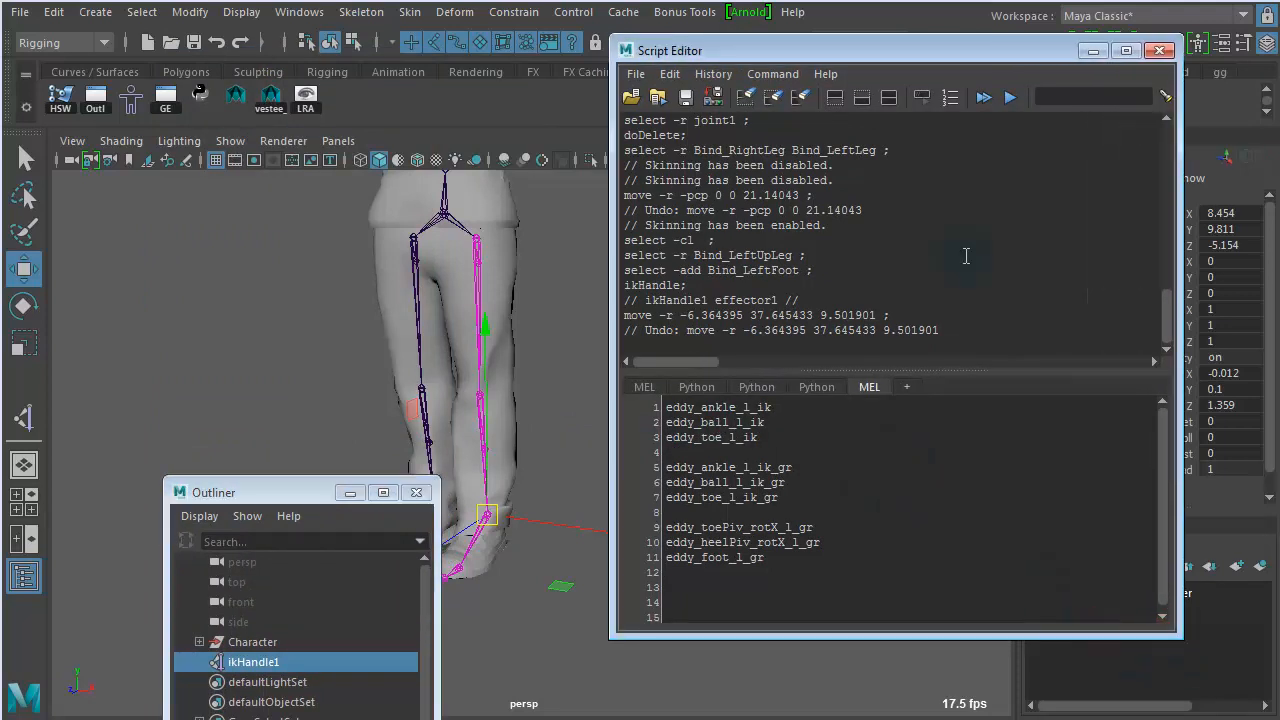
{"action": "left_click", "coordinate": [862, 98]}
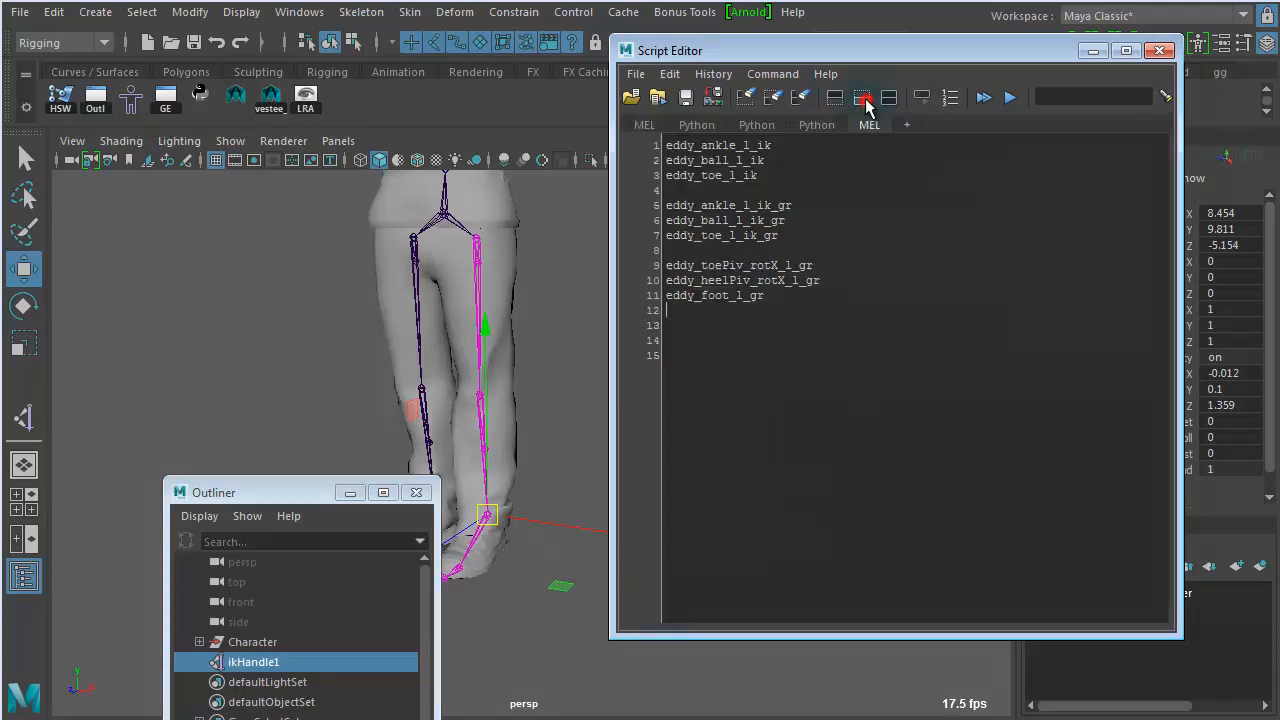
Enlarge the Script Editor's text and examine the parts of the first listed name, eddy_ankle_l_ik.
{"action": "scroll", "coordinate": [898, 399], "scroll_direction": "up", "scroll_amount": 6, "text": "ctrl"}
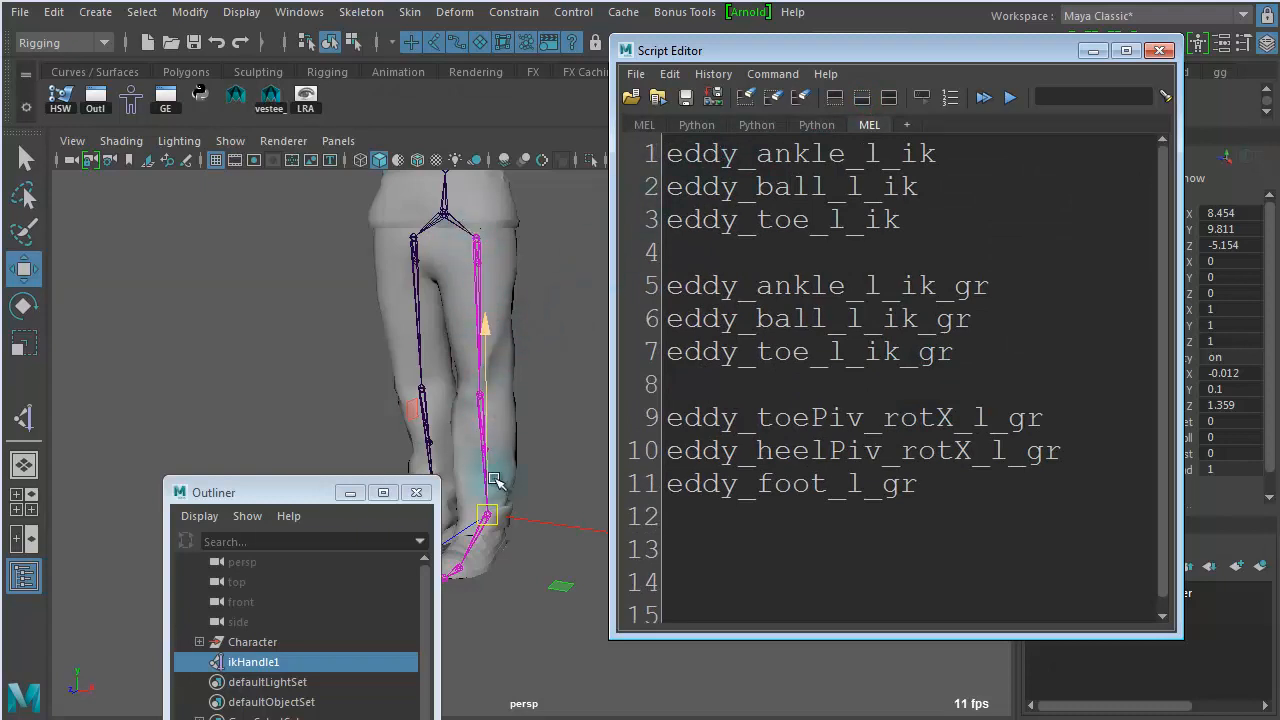
{"action": "double_click", "coordinate": [731, 157]}
{"action": "left_click_drag", "start_coordinate": [845, 155], "coordinate": [760, 155]}
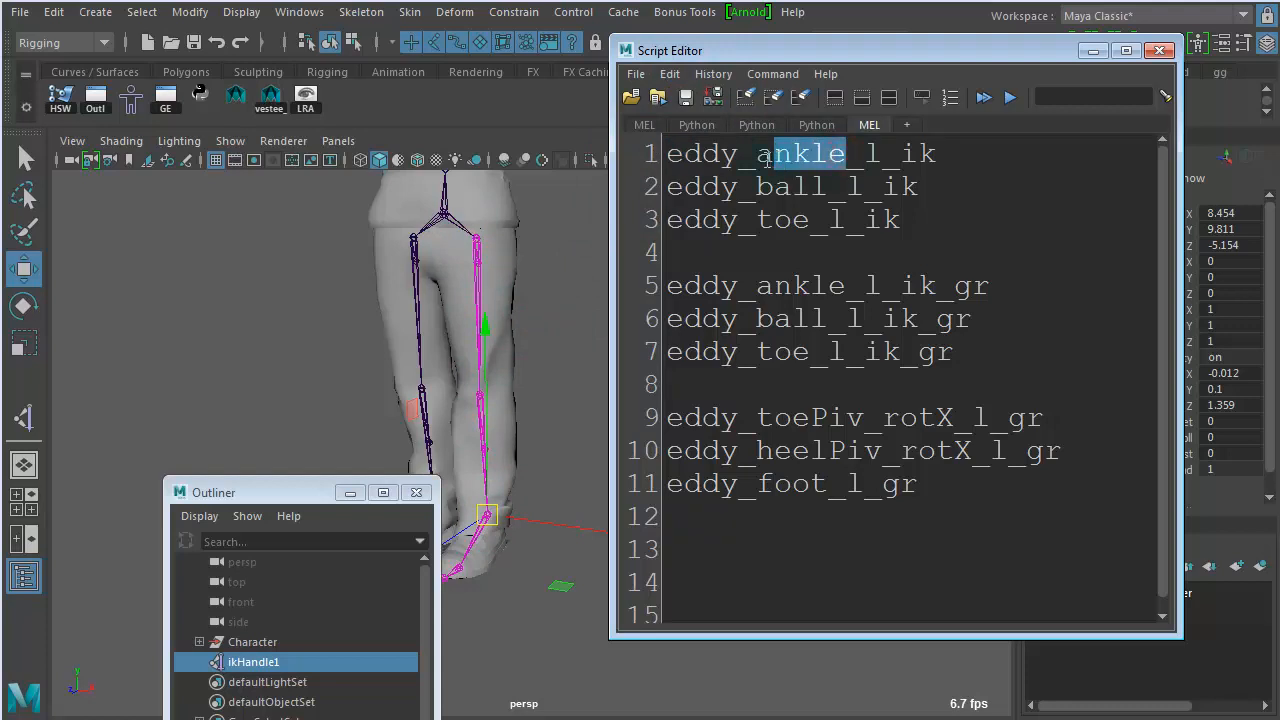
{"action": "double_click", "coordinate": [872, 155]}
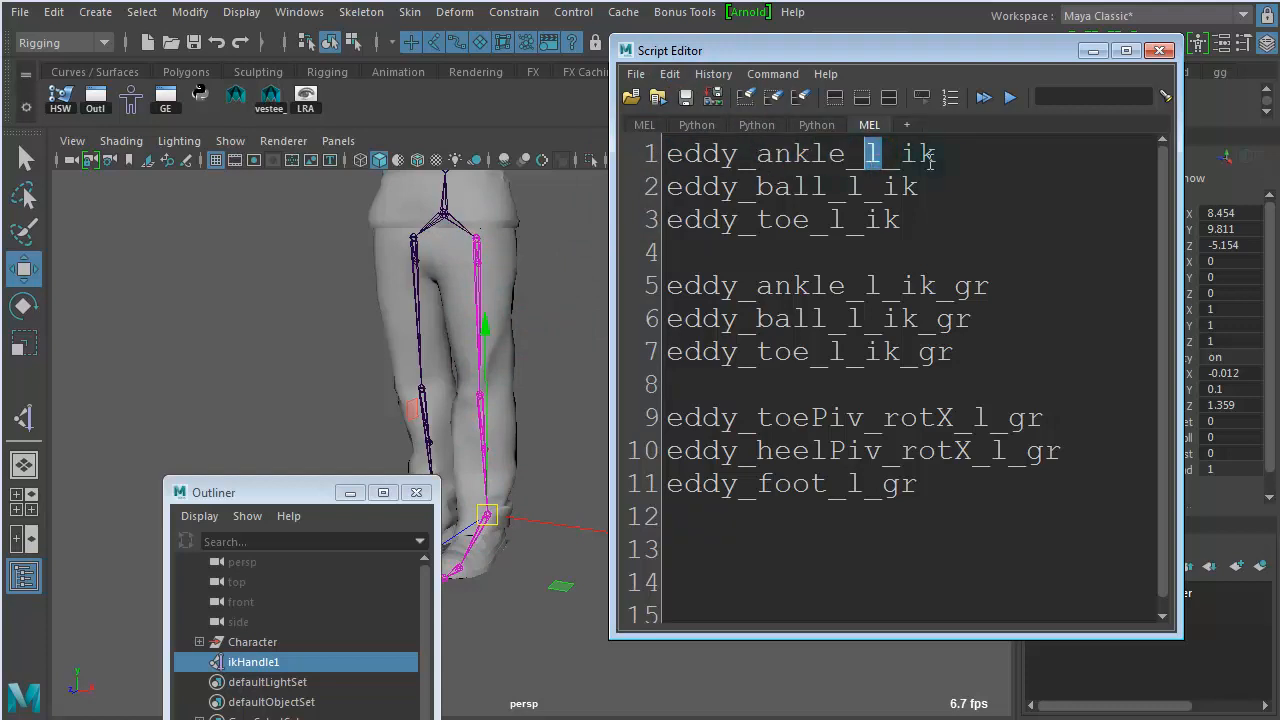
{"action": "double_click", "coordinate": [925, 156]}
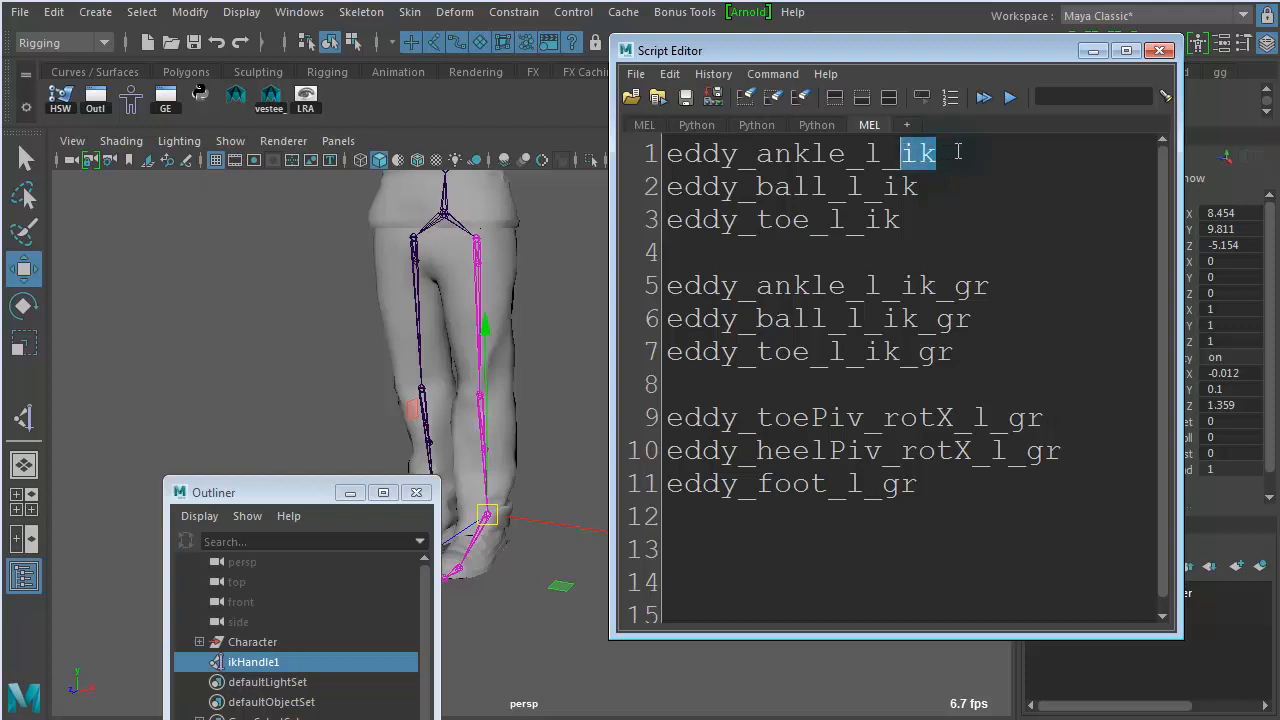
Rename the left leg's IK handle as eddy_ankle_l_ik, copying the name from the list in the Script Editor.
{"action": "left_click_drag", "start_coordinate": [958, 152], "coordinate": [664, 160]}
{"action": "key", "text": "ctrl+c"}
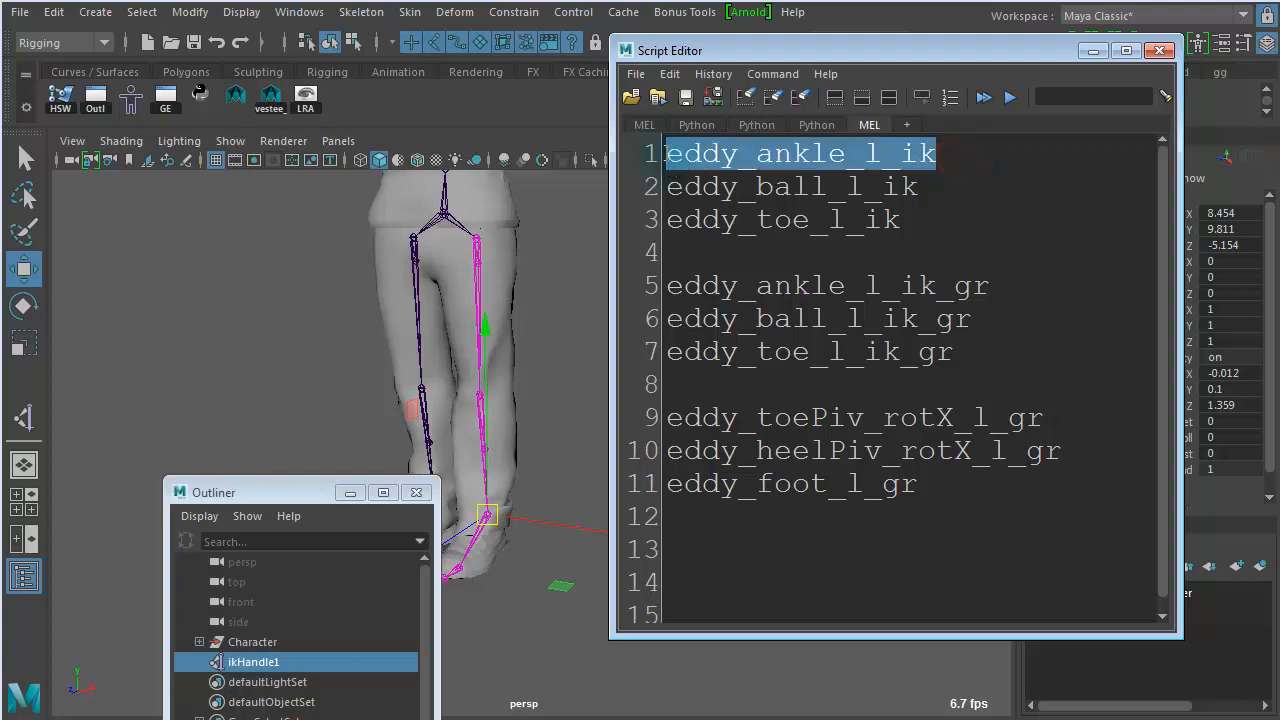
{"action": "double_click", "coordinate": [252, 662]}
{"action": "key", "text": "ctrl+v"}
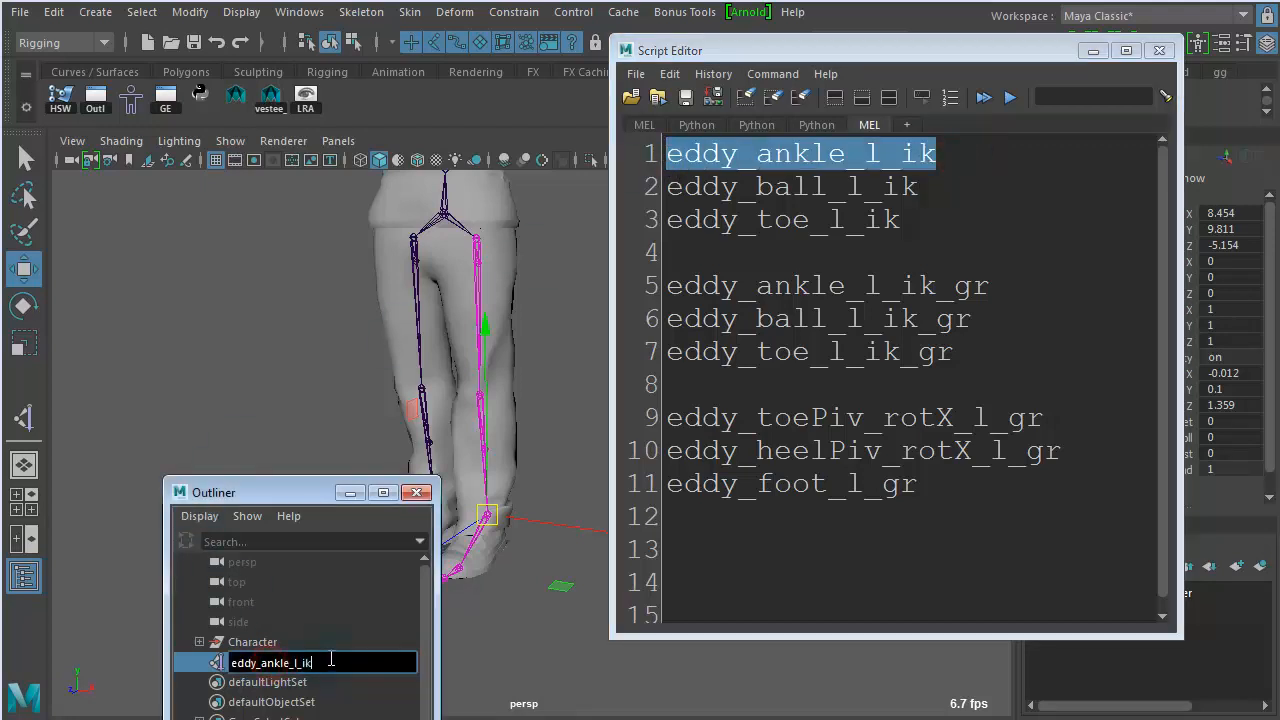
{"action": "key", "text": "Return"}
Move the Outliner and the Script Editor aside to clear the perspective view around the feet.
{"action": "left_click_drag", "start_coordinate": [227, 489], "coordinate": [188, 116]}
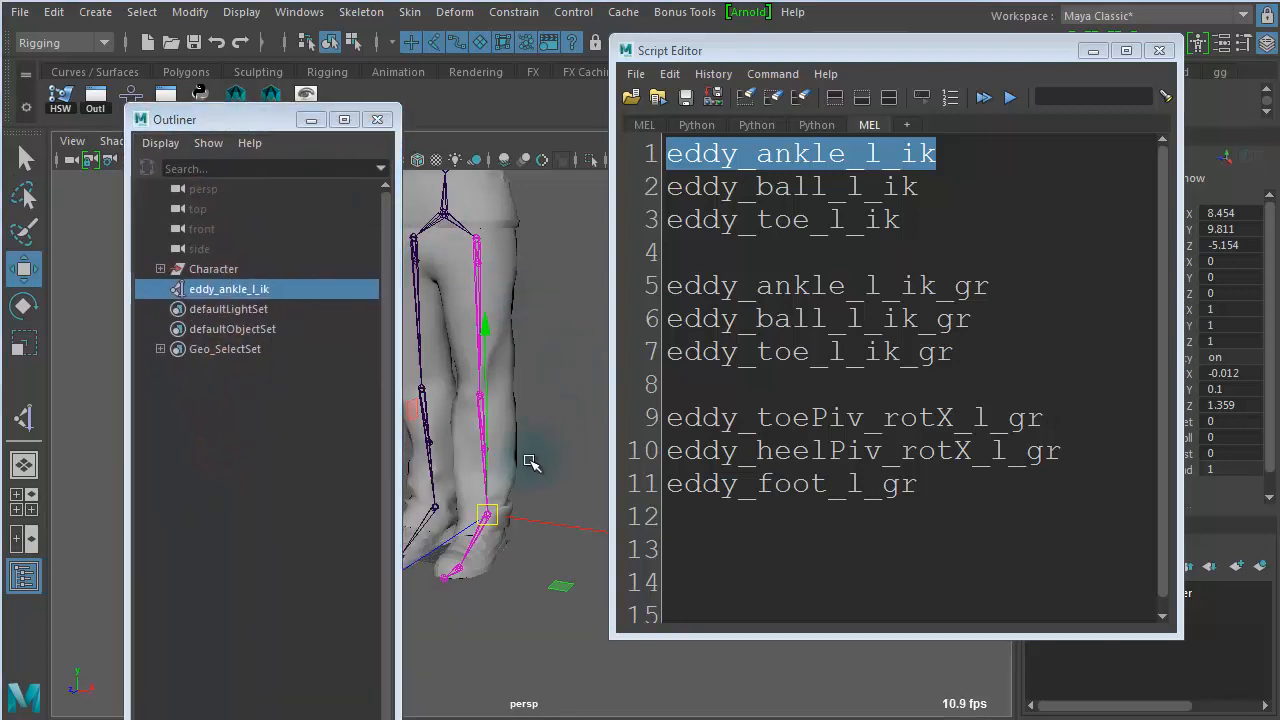
{"action": "right_click_drag", "start_coordinate": [473, 468], "coordinate": [614, 436], "text": "alt"}
{"action": "middle_click_drag", "start_coordinate": [603, 383], "coordinate": [661, 214], "text": "alt"}
{"action": "left_click_drag", "start_coordinate": [469, 306], "coordinate": [388, 302], "text": "alt"}
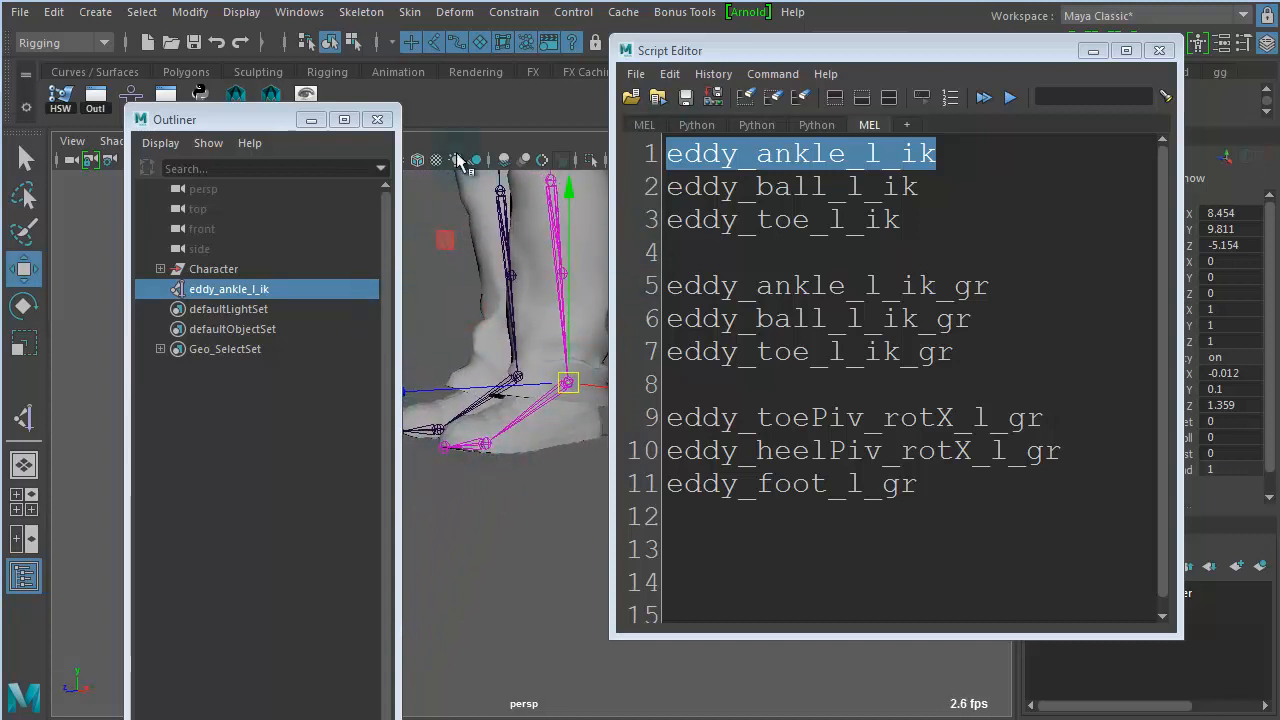
{"action": "left_click_drag", "start_coordinate": [795, 60], "coordinate": [1279, 80]}
{"action": "left_click_drag", "start_coordinate": [214, 128], "coordinate": [0, 126]}
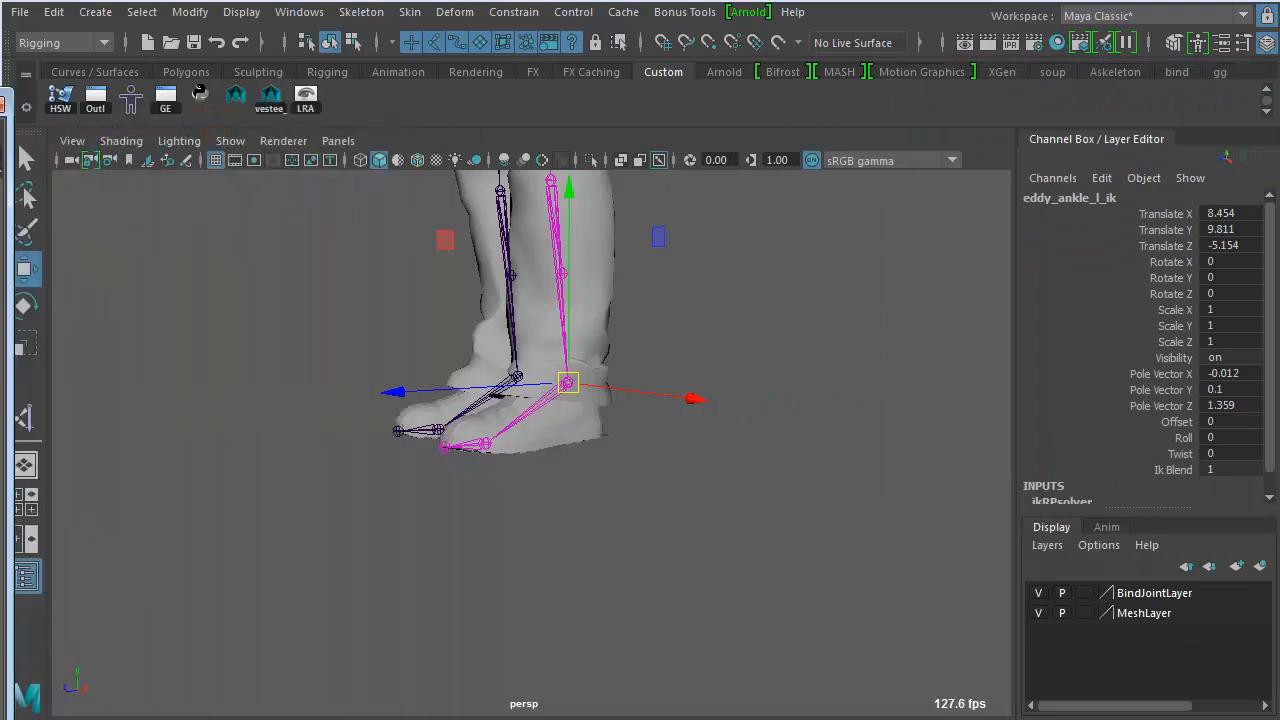
Create an IK handle with the Single-Chain Solver from the ankle joint Bind_LeftFoot to the ball joint of the left foot.
{"action": "left_click", "coordinate": [358, 12]}
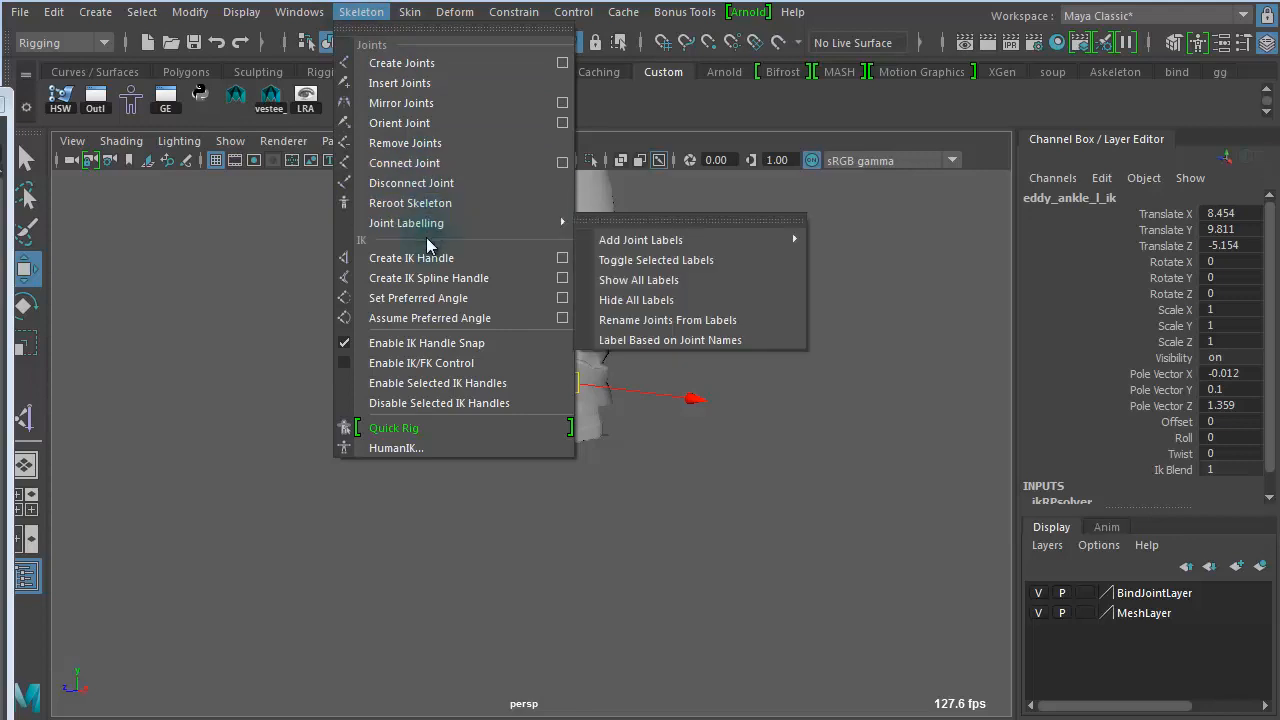
{"action": "left_click", "coordinate": [562, 259]}
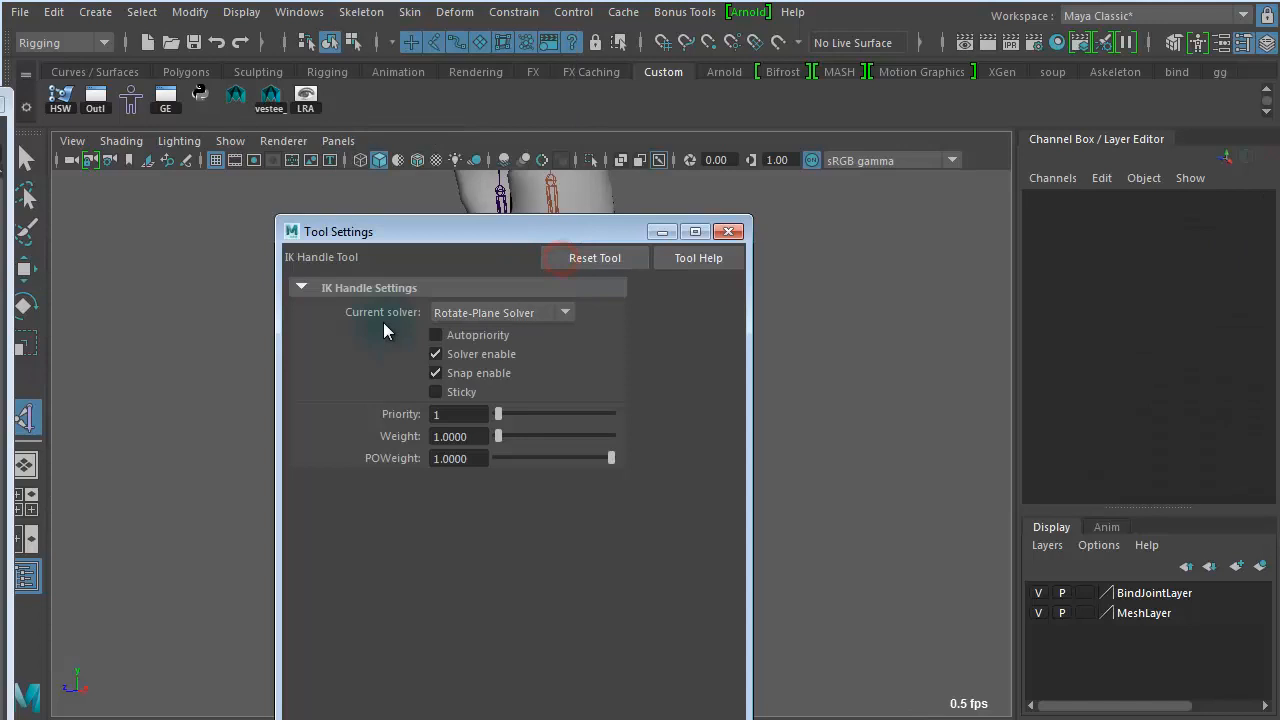
{"action": "left_click", "coordinate": [482, 313]}
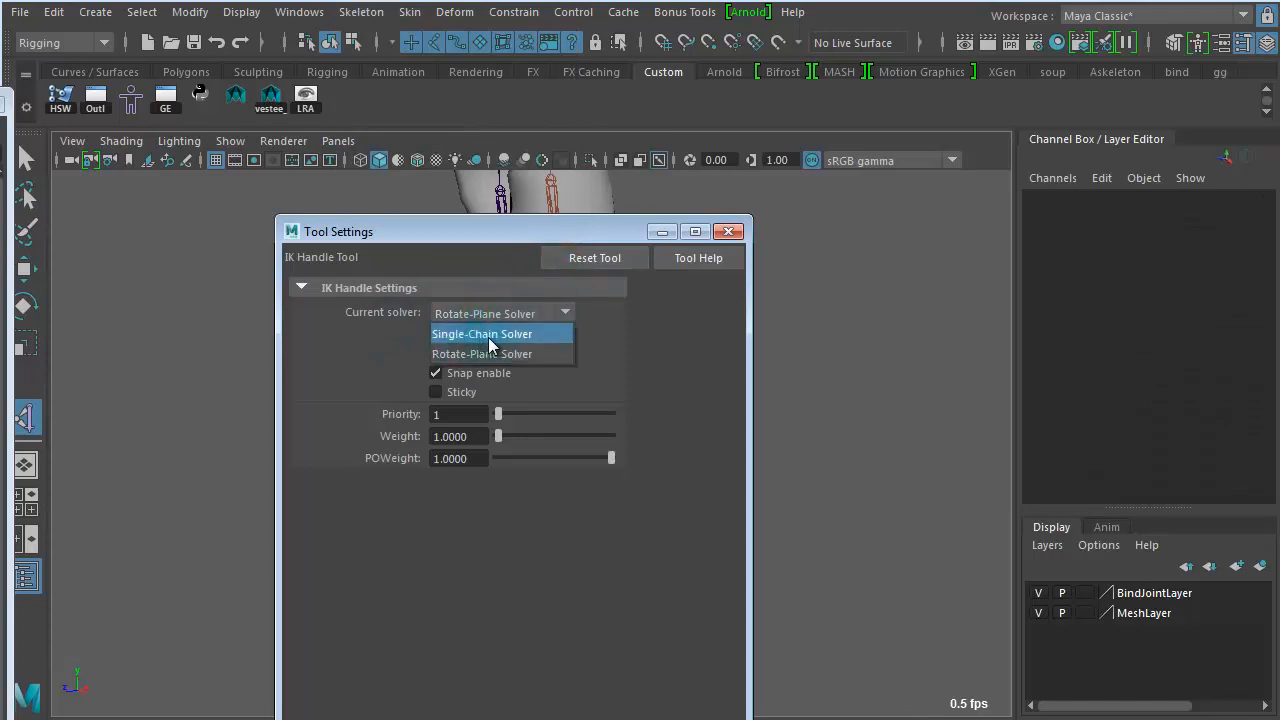
{"action": "left_click", "coordinate": [488, 337]}
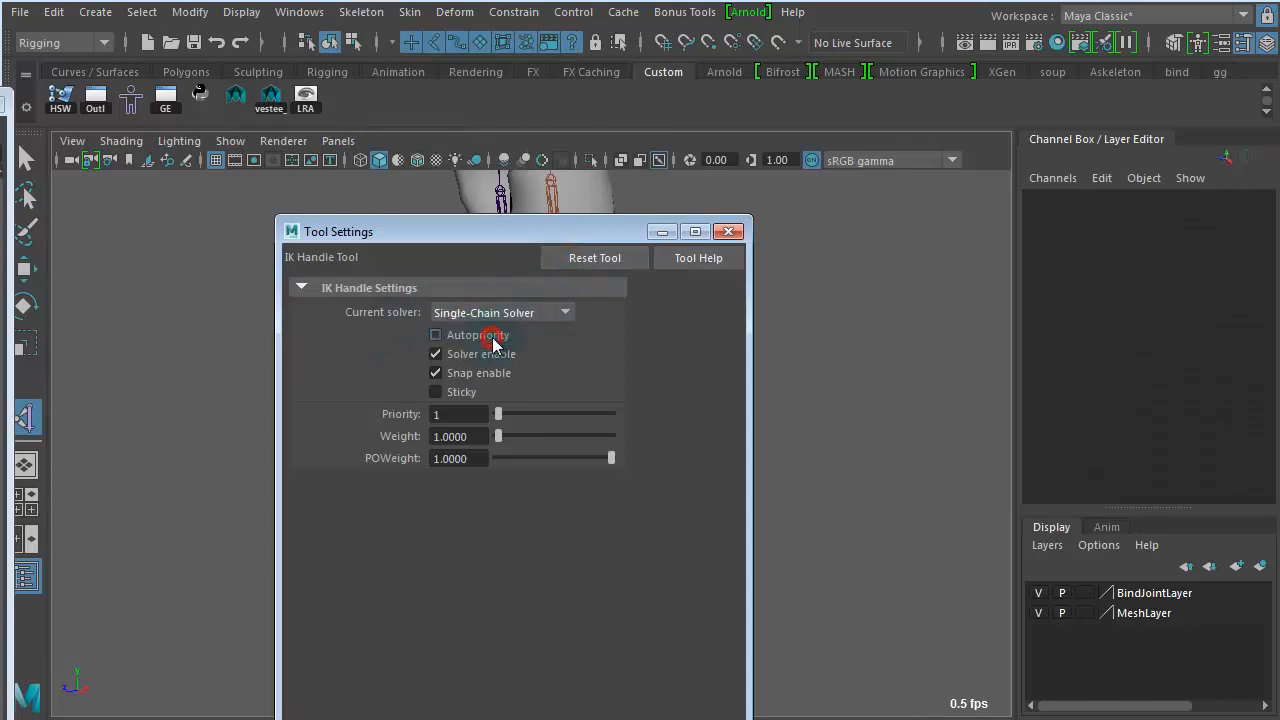
{"action": "left_click", "coordinate": [728, 232]}
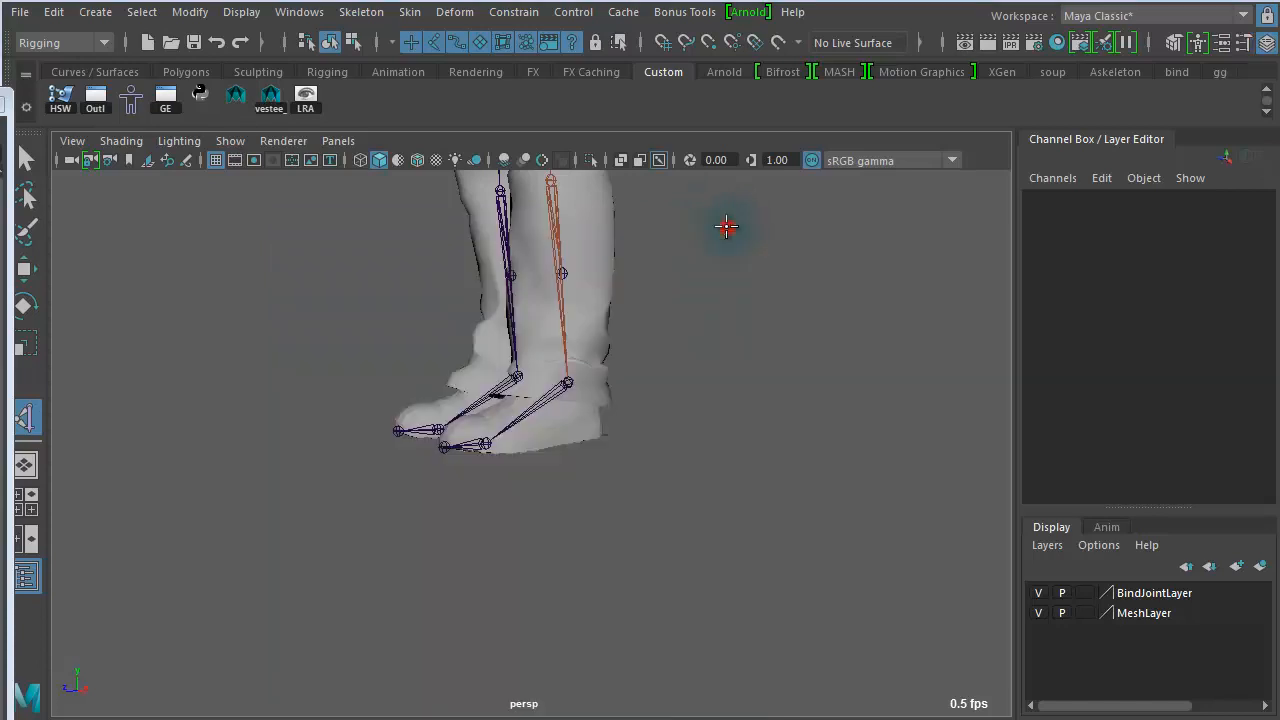
{"action": "left_click", "coordinate": [567, 382]}
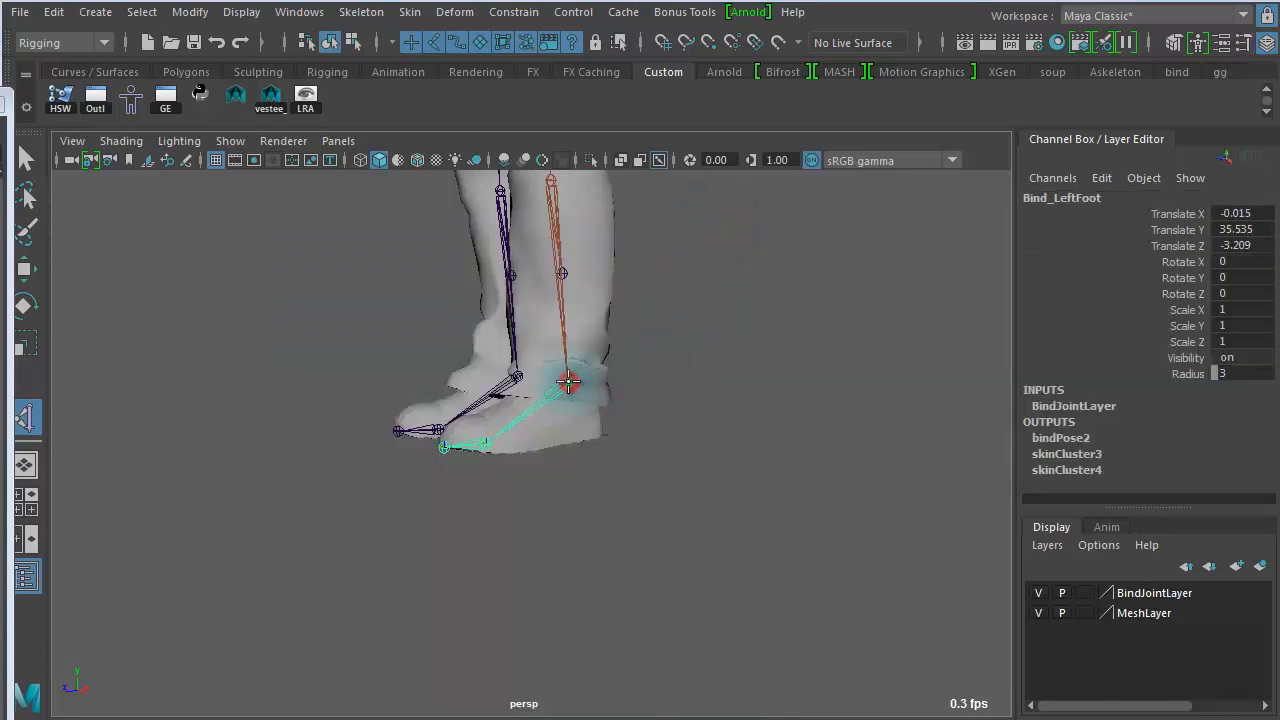
{"action": "left_click", "coordinate": [485, 443]}
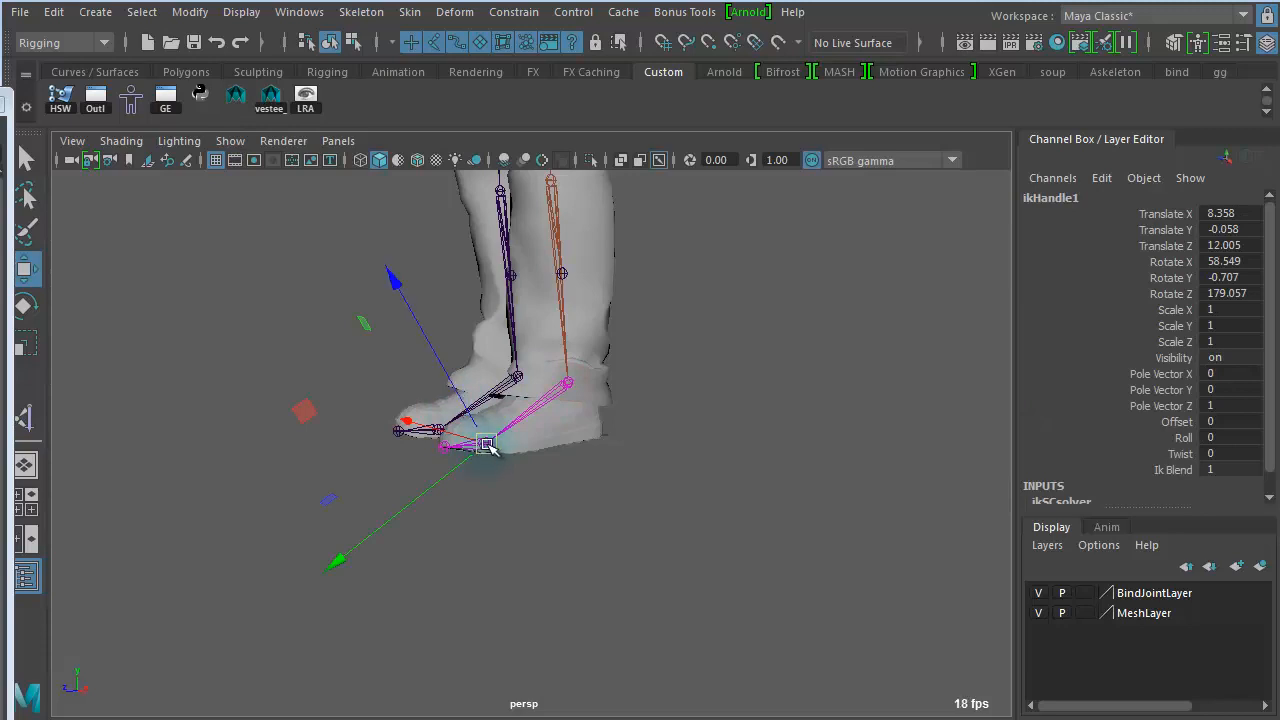
Reset the Move tool's settings, then try moving the ball's IK handle and undo the move.
{"action": "double_click", "coordinate": [26, 270]}
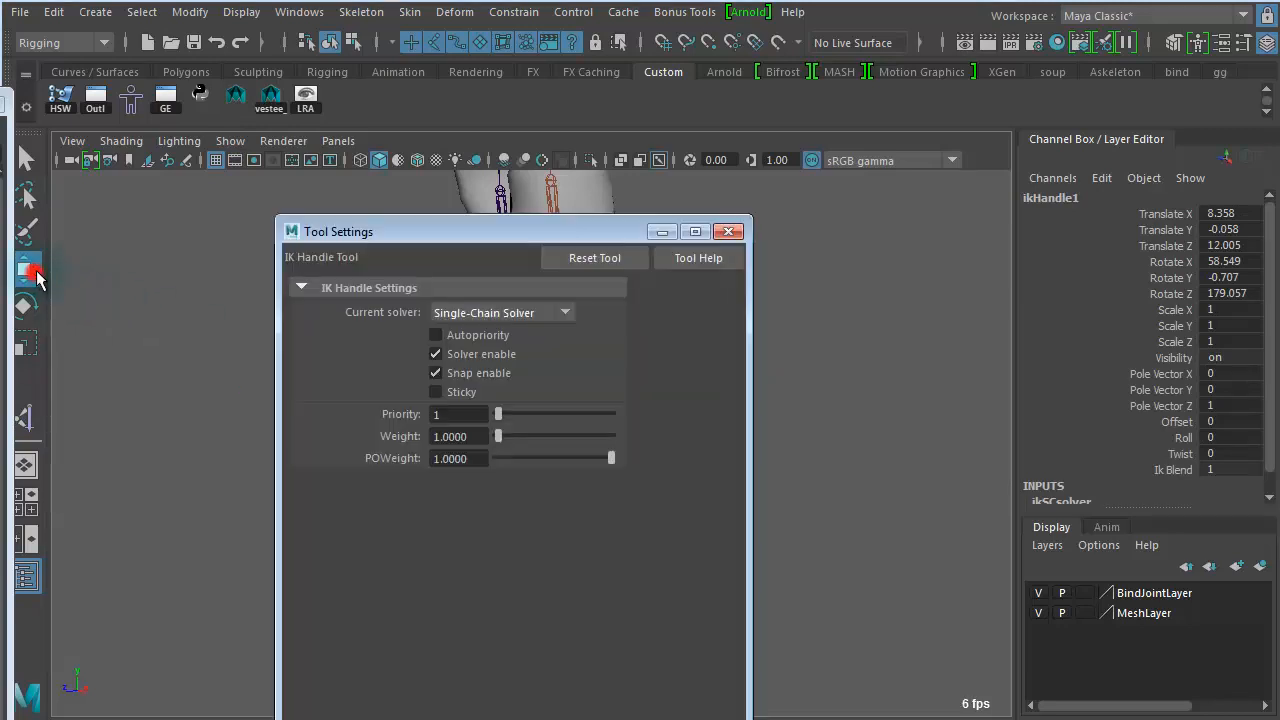
{"action": "left_click", "coordinate": [596, 258]}
{"action": "left_click", "coordinate": [728, 231]}
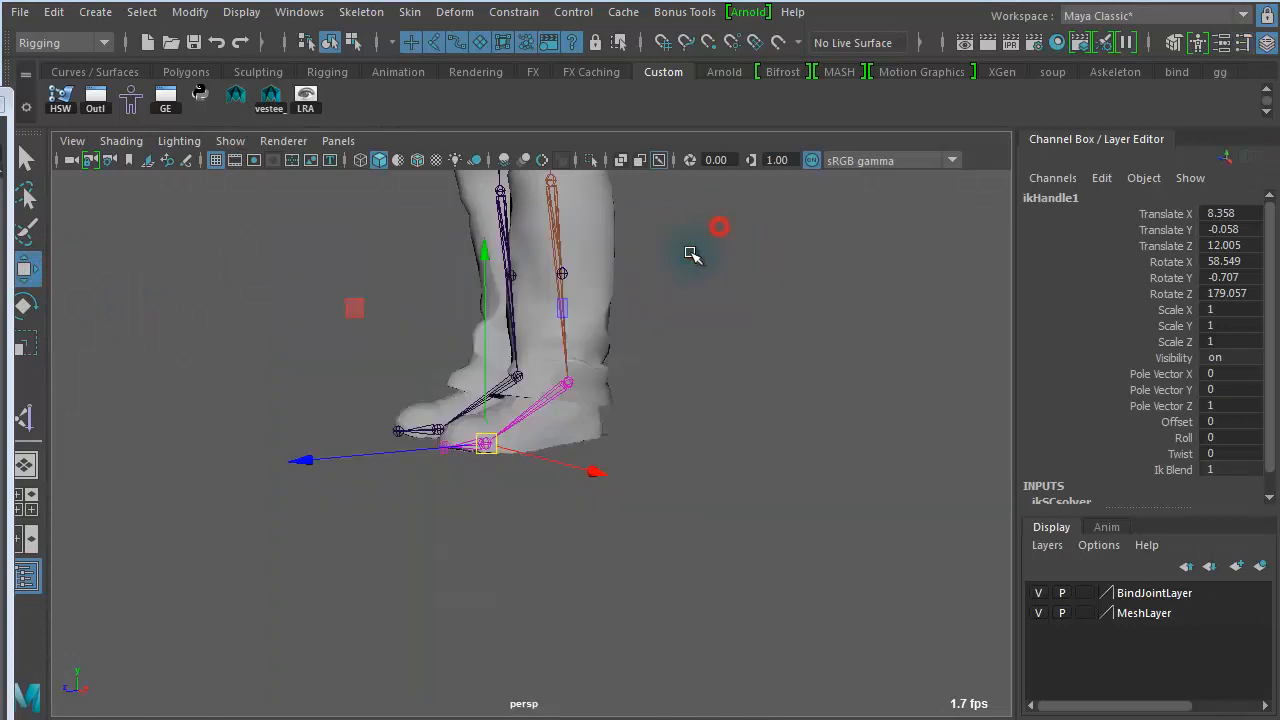
{"action": "left_click_drag", "start_coordinate": [490, 444], "coordinate": [541, 432]}
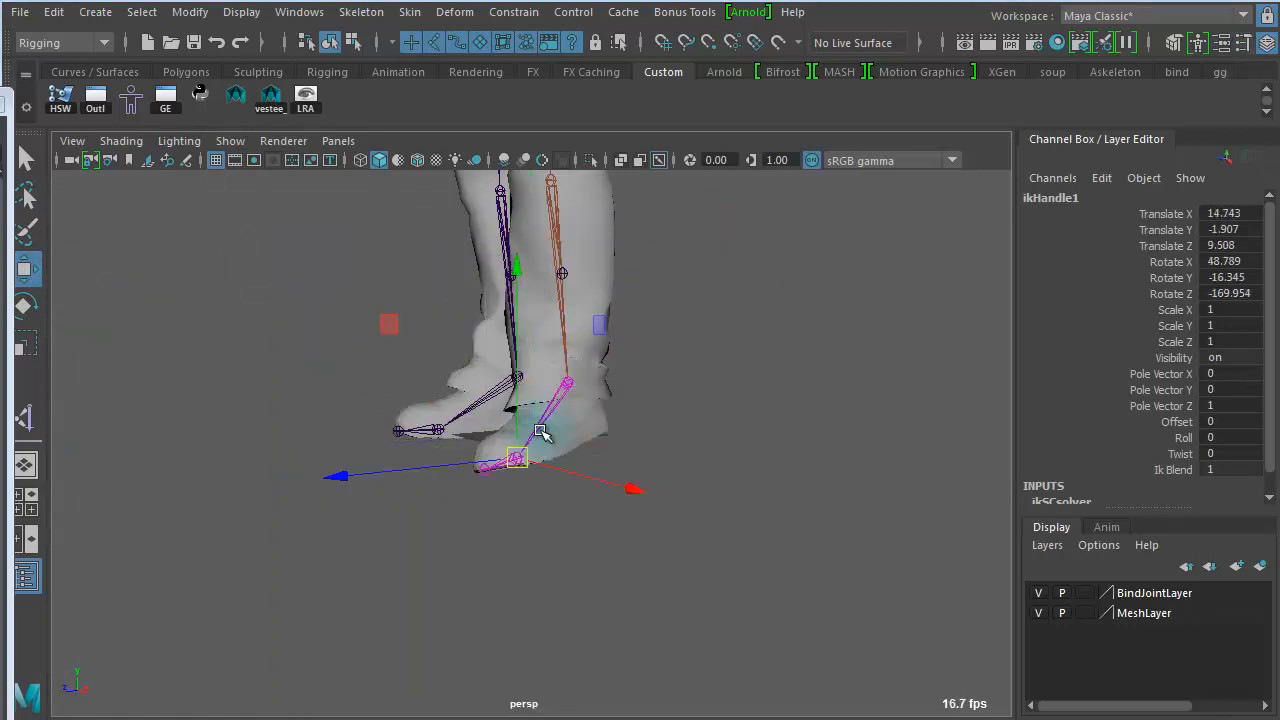
{"action": "key", "text": "ctrl+z"}
Rename the new IK handle at the ball of the left foot as eddy_ball_l_ik, copied from the name list.
{"action": "right_click_drag", "start_coordinate": [581, 461], "coordinate": [868, 511], "text": "alt"}
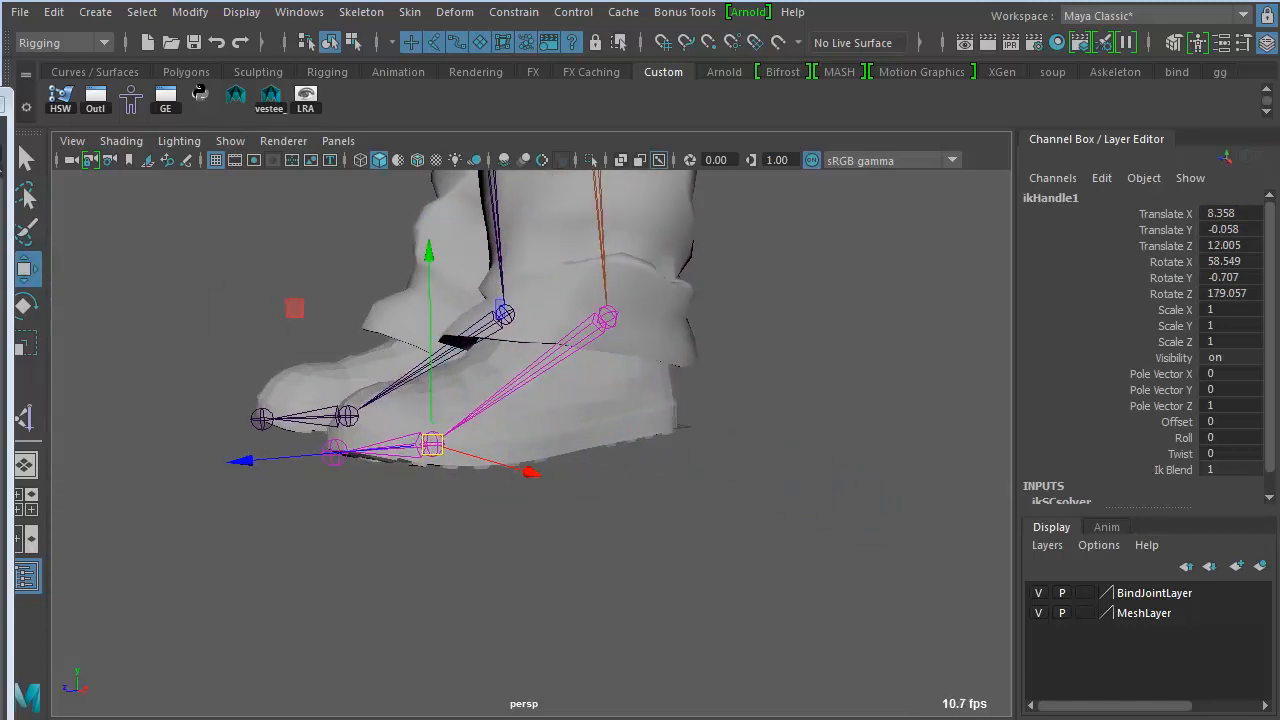
{"action": "left_click_drag", "start_coordinate": [0, 106], "coordinate": [225, 108]}
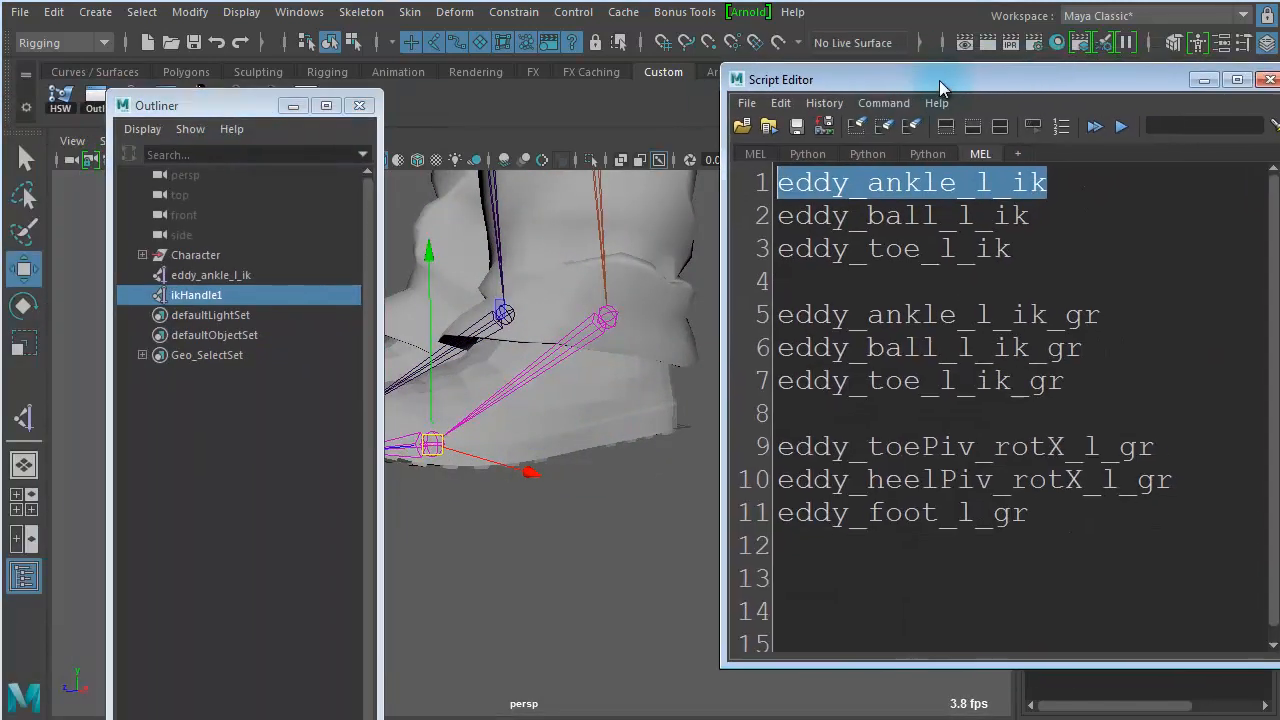
{"action": "left_click_drag", "start_coordinate": [1045, 214], "coordinate": [758, 232]}
{"action": "key", "text": "ctrl+c"}
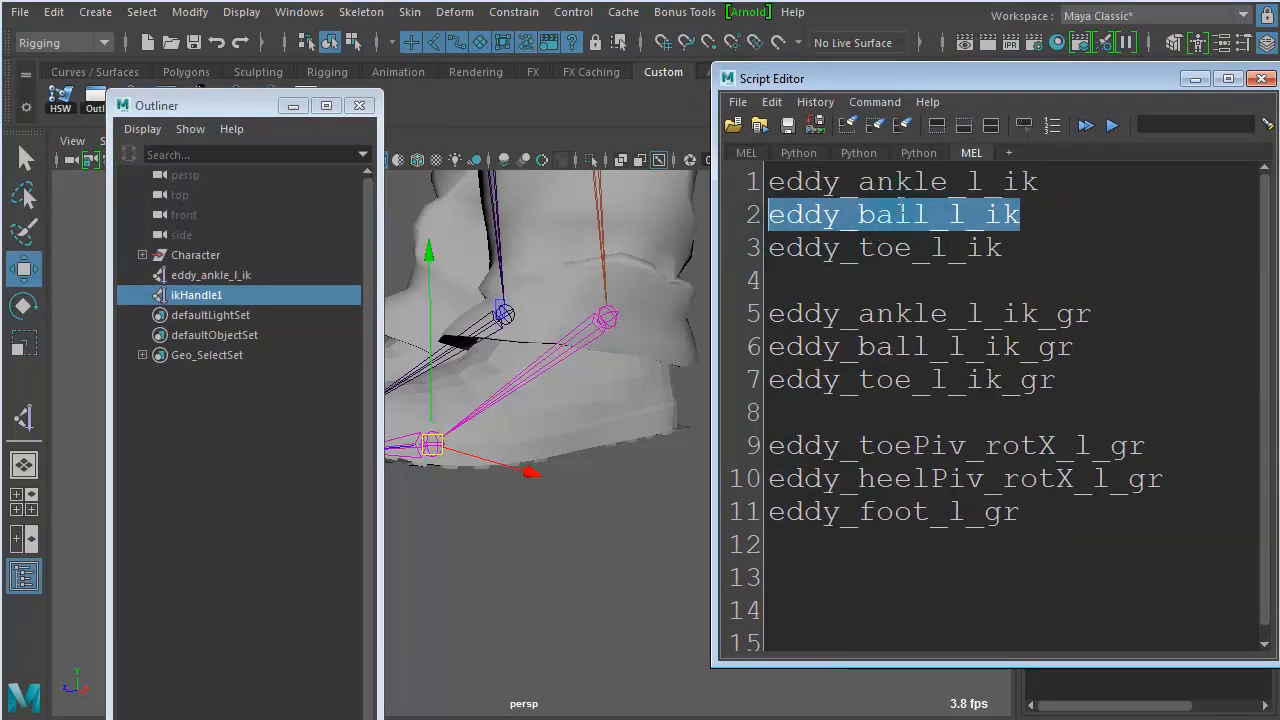
{"action": "double_click", "coordinate": [222, 295]}
{"action": "key", "text": "ctrl+v"}
{"action": "key", "text": "Return"}
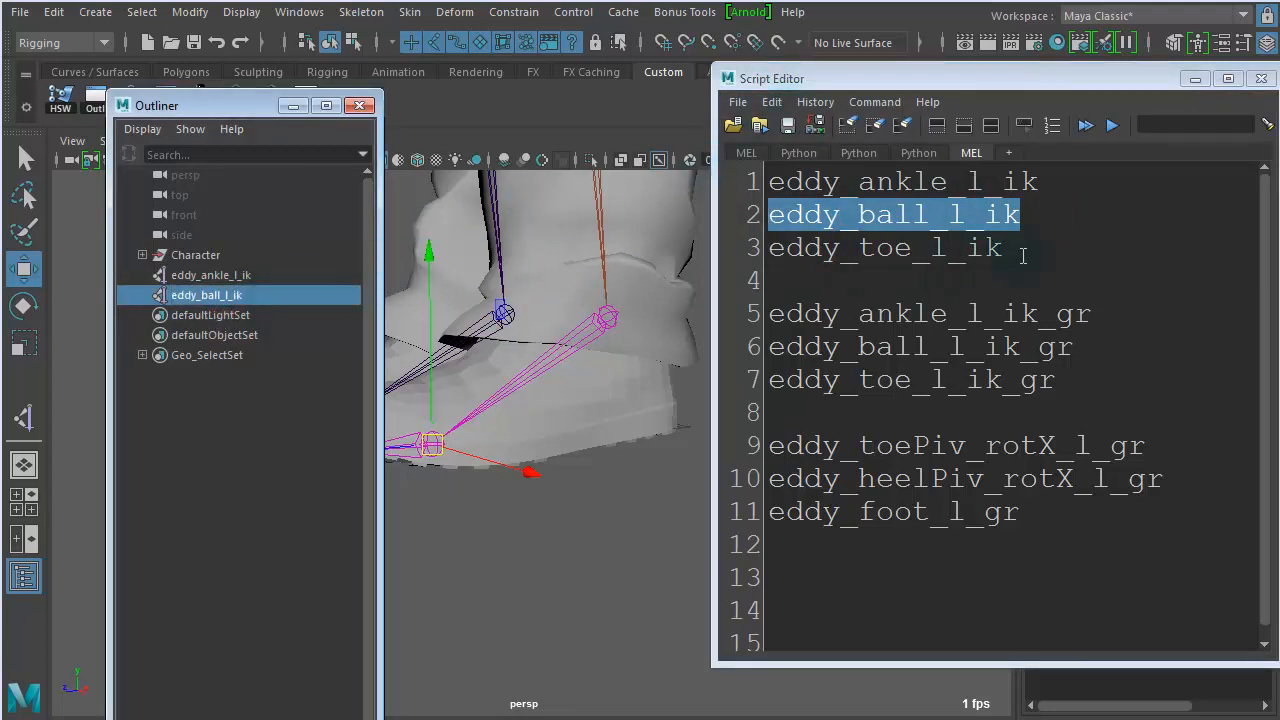
Create another IK handle on the left foot from the ball joint to the toe joint.
{"action": "left_click_drag", "start_coordinate": [1020, 250], "coordinate": [762, 248]}
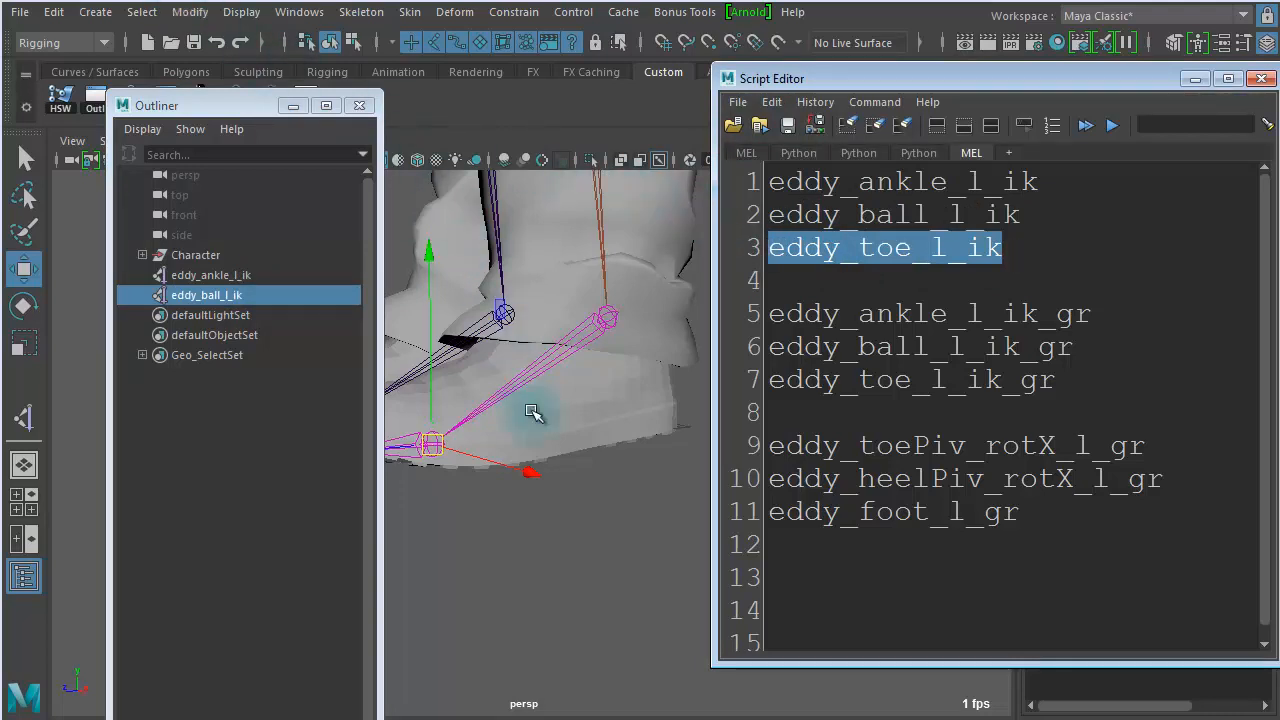
{"action": "left_click", "coordinate": [26, 418]}
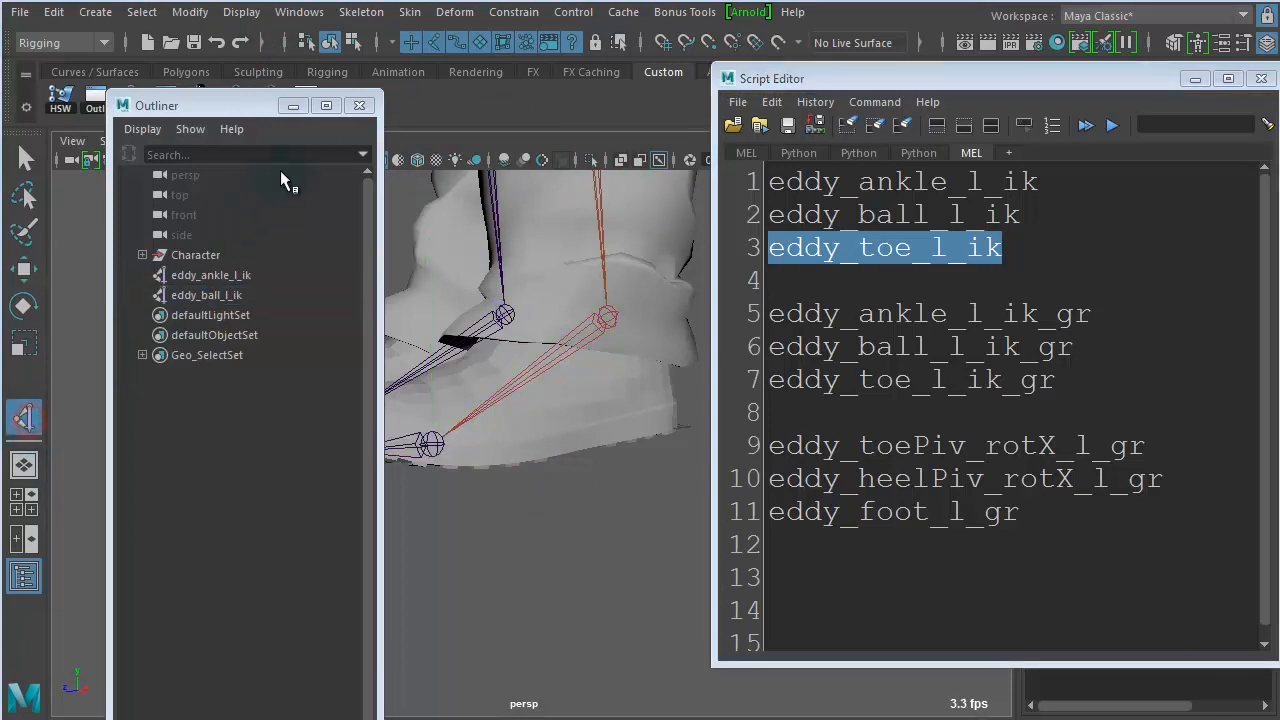
{"action": "left_click_drag", "start_coordinate": [272, 109], "coordinate": [48, 97]}
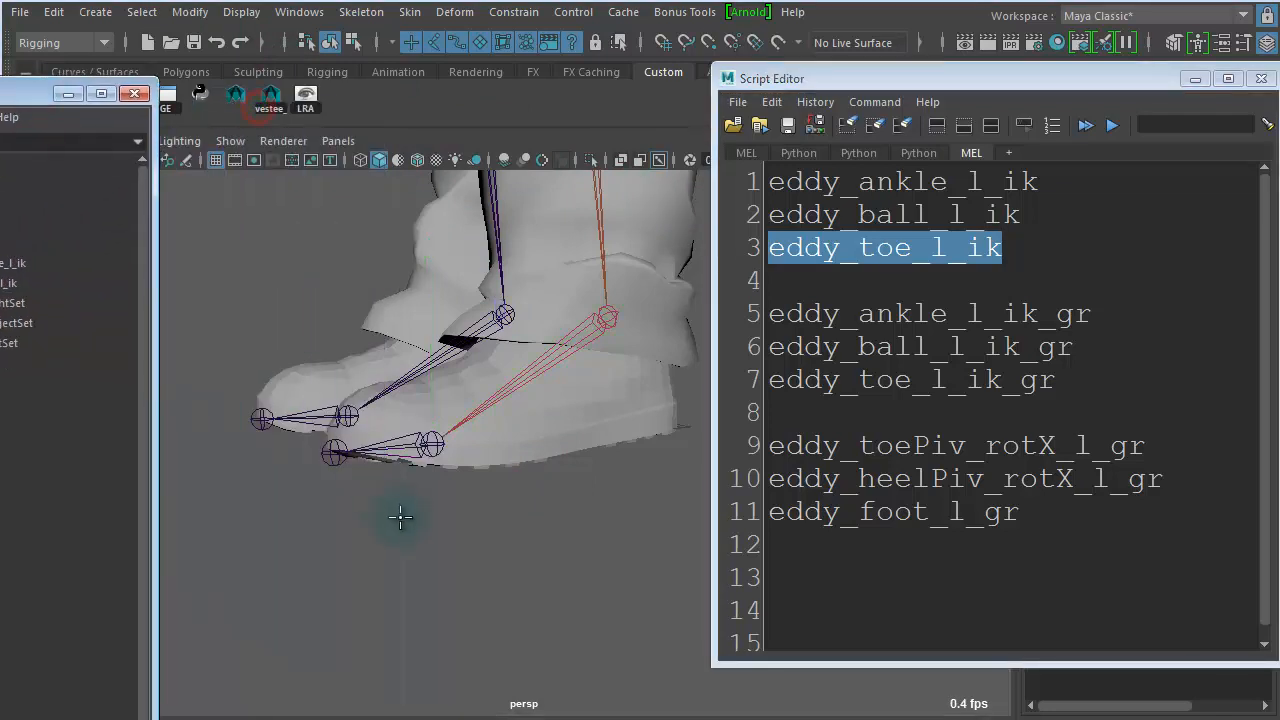
{"action": "left_click", "coordinate": [430, 443]}
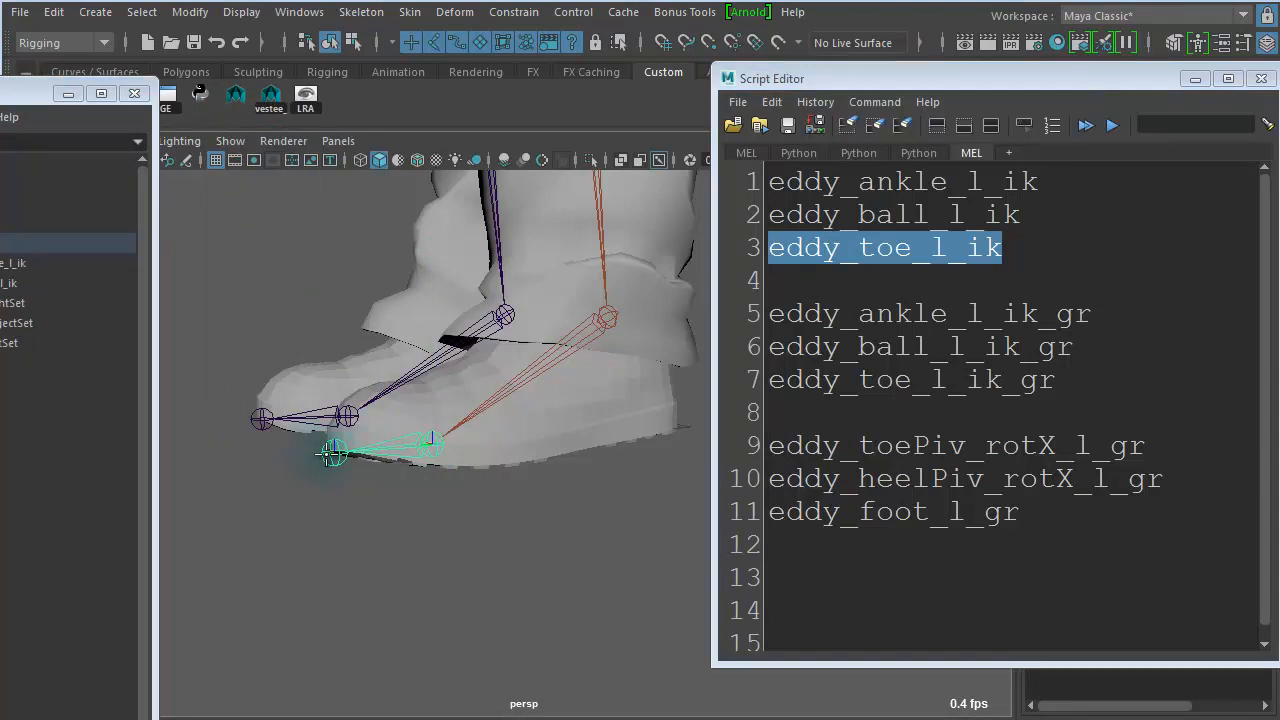
{"action": "left_click", "coordinate": [334, 452]}
{"action": "left_click_drag", "start_coordinate": [380, 486], "coordinate": [403, 396], "text": "alt"}
{"action": "key", "text": "ctrl+z"}
{"action": "left_click_drag", "start_coordinate": [529, 533], "coordinate": [430, 508], "text": "alt"}
Rename the IK handle at the left toe as eddy_toe_l_ik, copied from the name list.
{"action": "left_click_drag", "start_coordinate": [1012, 252], "coordinate": [755, 260]}
{"action": "key", "text": "ctrl+c"}
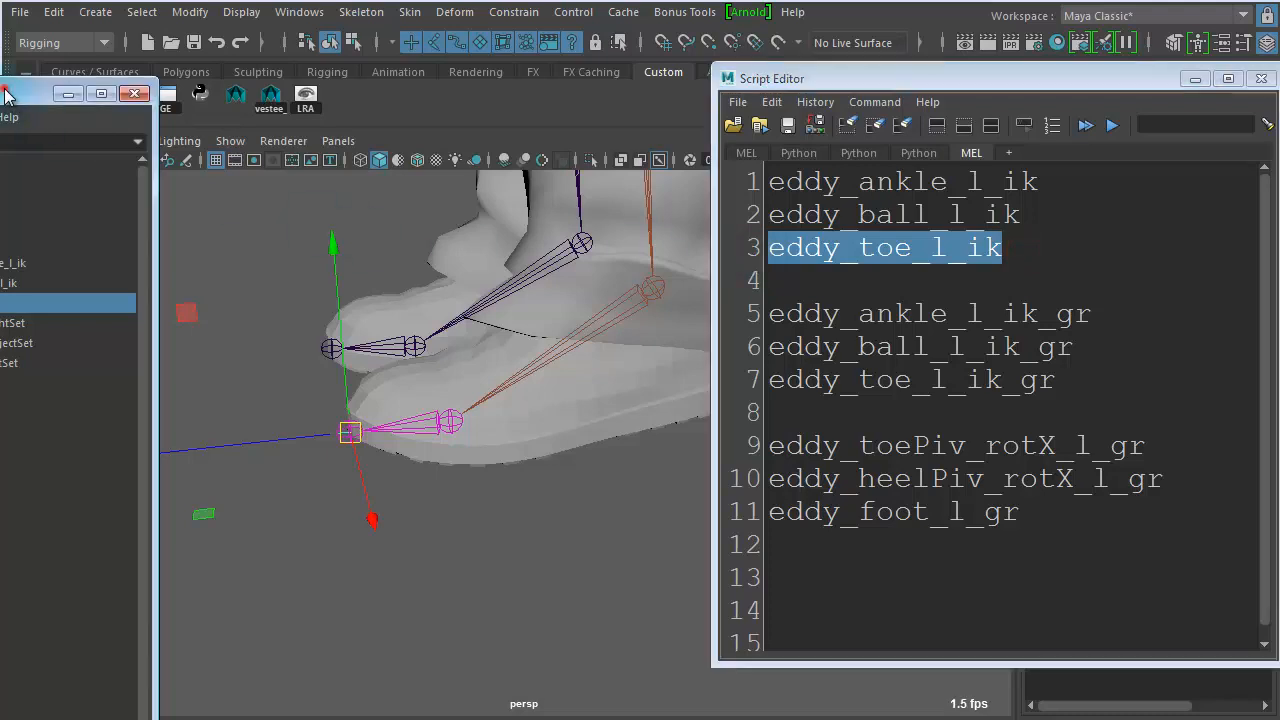
{"action": "left_click_drag", "start_coordinate": [12, 92], "coordinate": [373, 74]}
{"action": "double_click", "coordinate": [358, 288]}
{"action": "key", "text": "ctrl+v"}
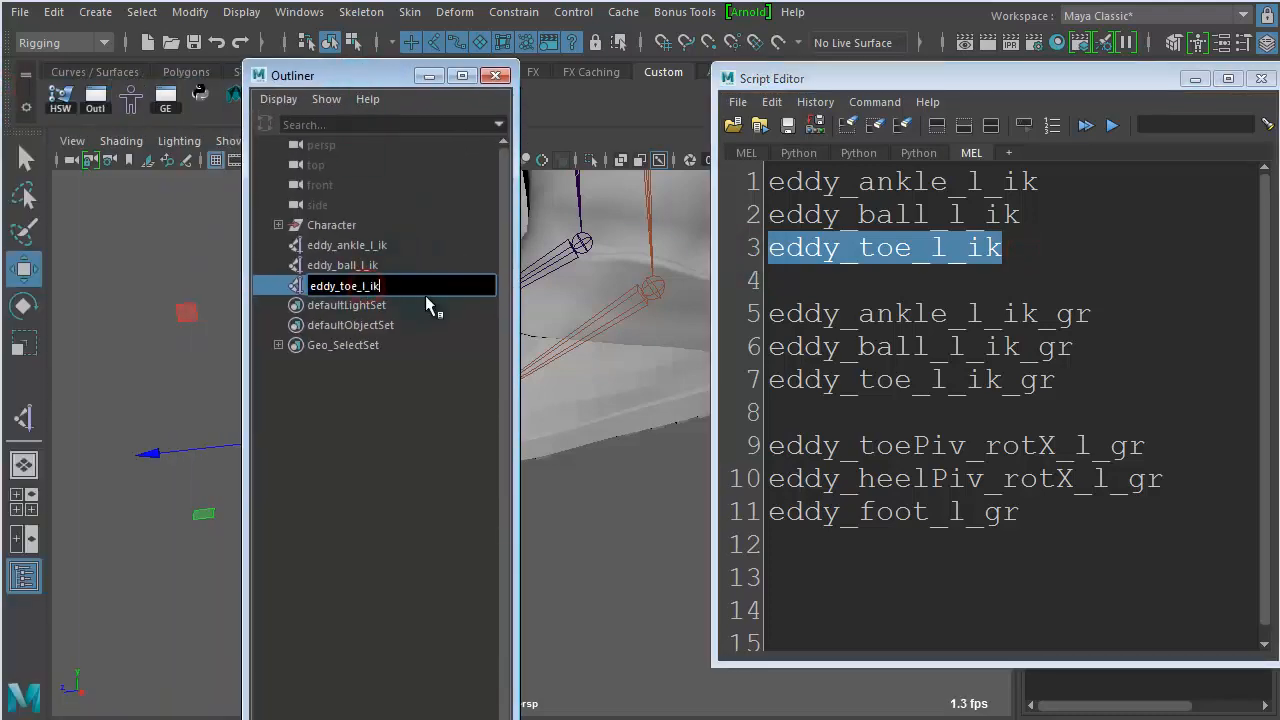
{"action": "key", "text": "Return"}
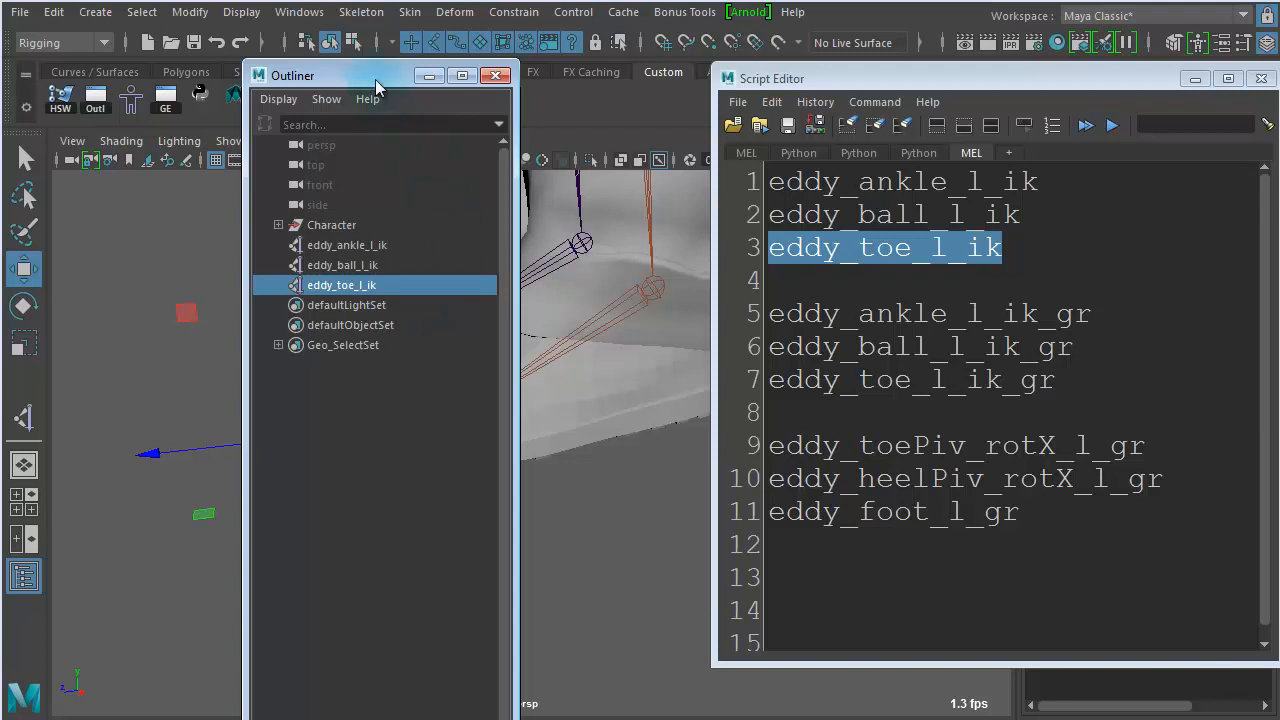
Group the ankle, toe and ball IK handles of the left foot separately, each in a group of its own.
{"action": "left_click_drag", "start_coordinate": [390, 85], "coordinate": [815, 216]}
{"action": "right_click_drag", "start_coordinate": [489, 451], "coordinate": [237, 363], "text": "alt"}
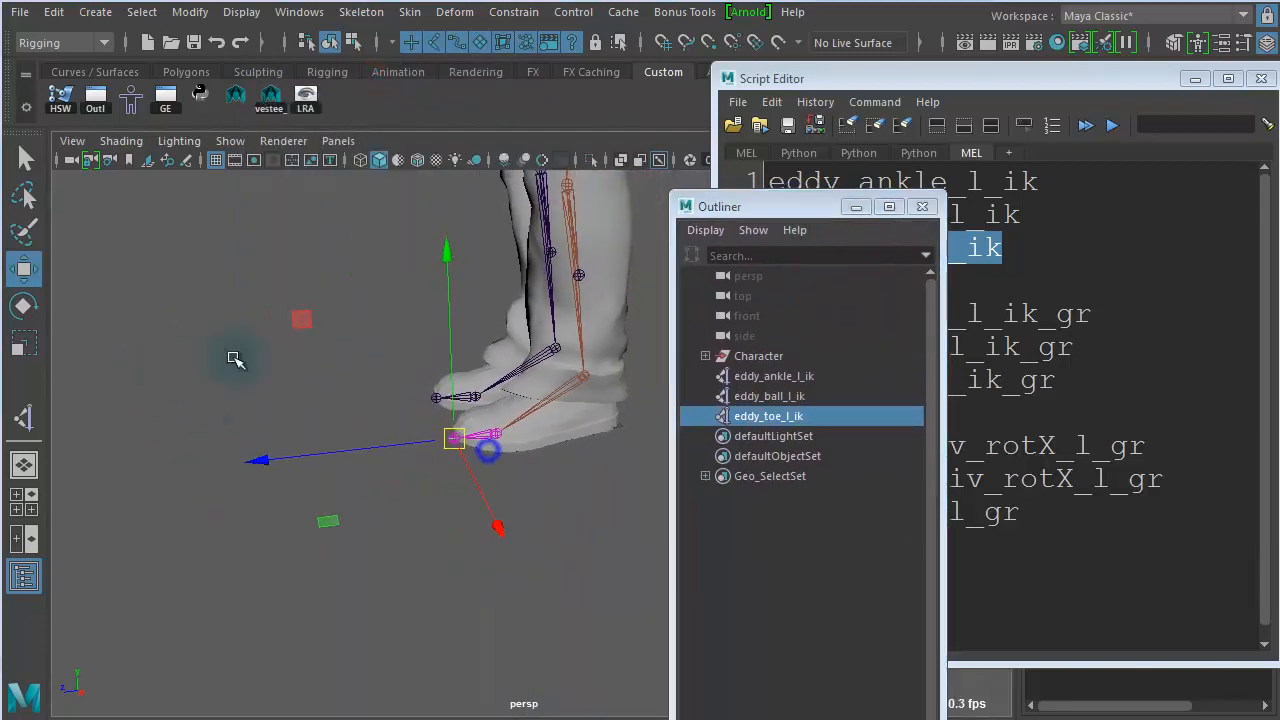
{"action": "middle_click_drag", "start_coordinate": [522, 300], "coordinate": [457, 433], "text": "alt"}
{"action": "right_click_drag", "start_coordinate": [457, 433], "coordinate": [360, 349], "text": "alt"}
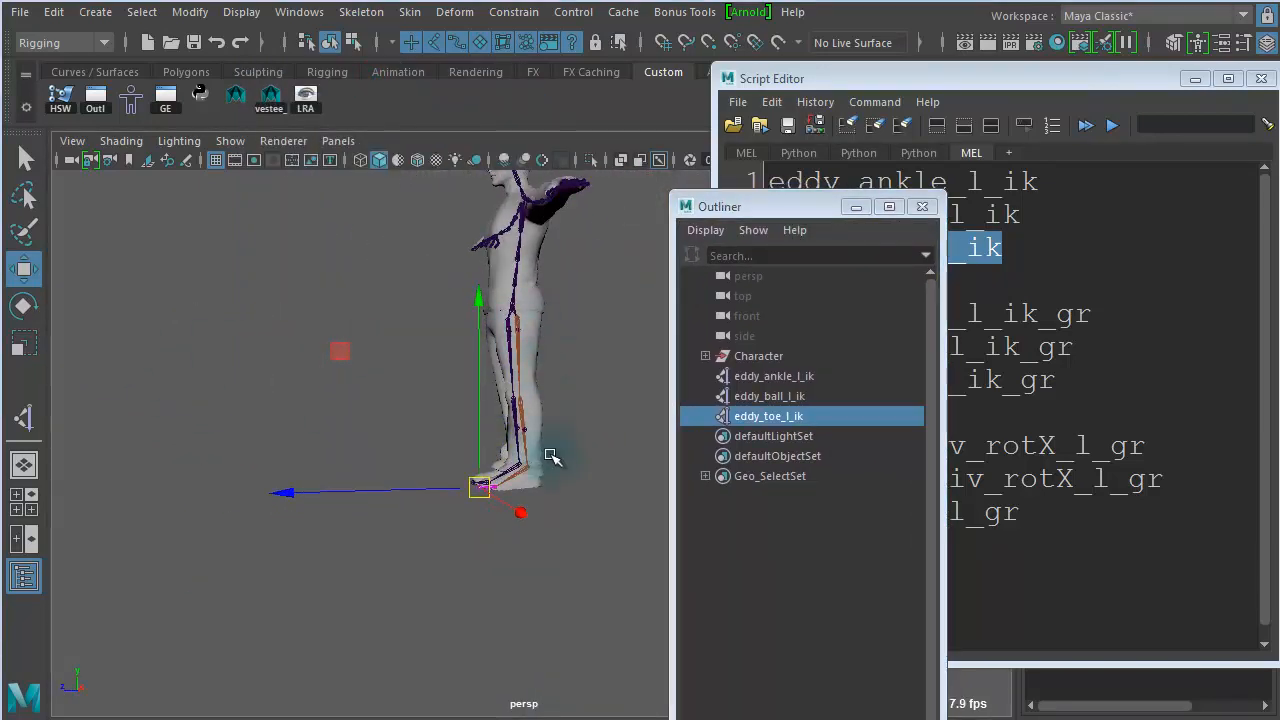
{"action": "right_click_drag", "start_coordinate": [584, 484], "coordinate": [537, 560], "text": "alt"}
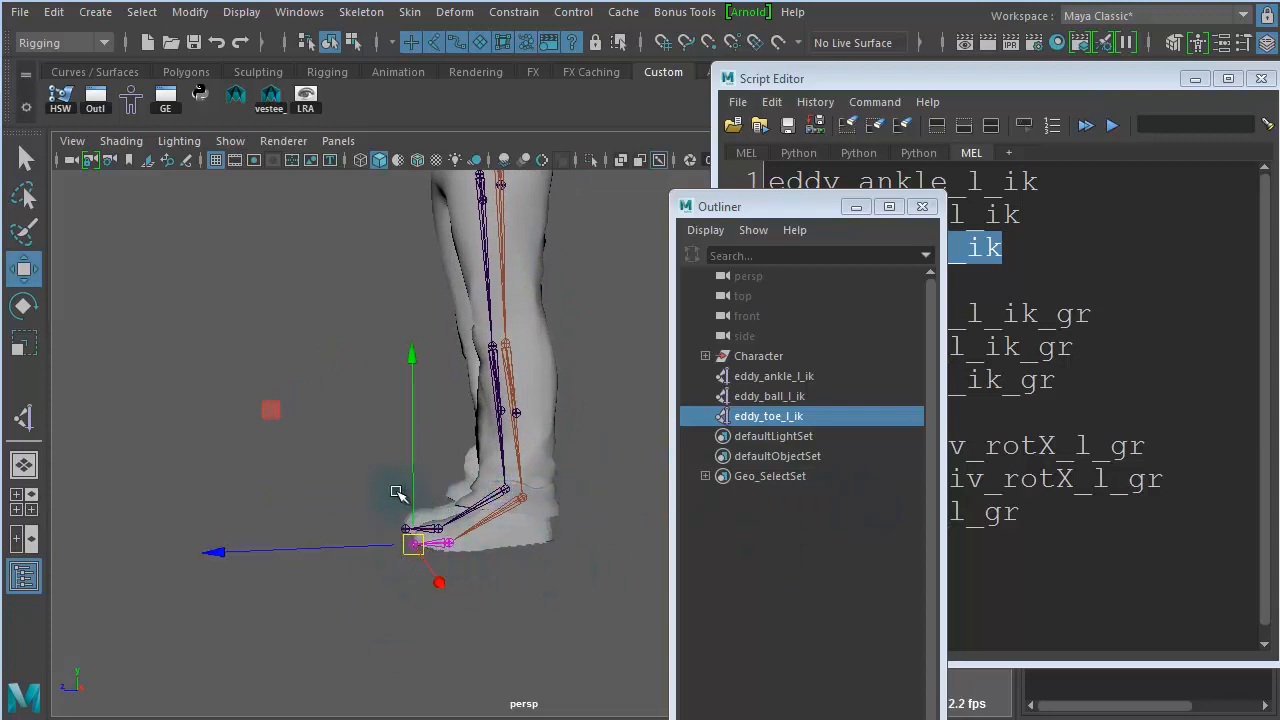
{"action": "right_click_drag", "start_coordinate": [396, 491], "coordinate": [658, 493], "text": "alt"}
{"action": "left_click_drag", "start_coordinate": [757, 207], "coordinate": [419, 132]}
{"action": "left_click", "coordinate": [437, 314]}
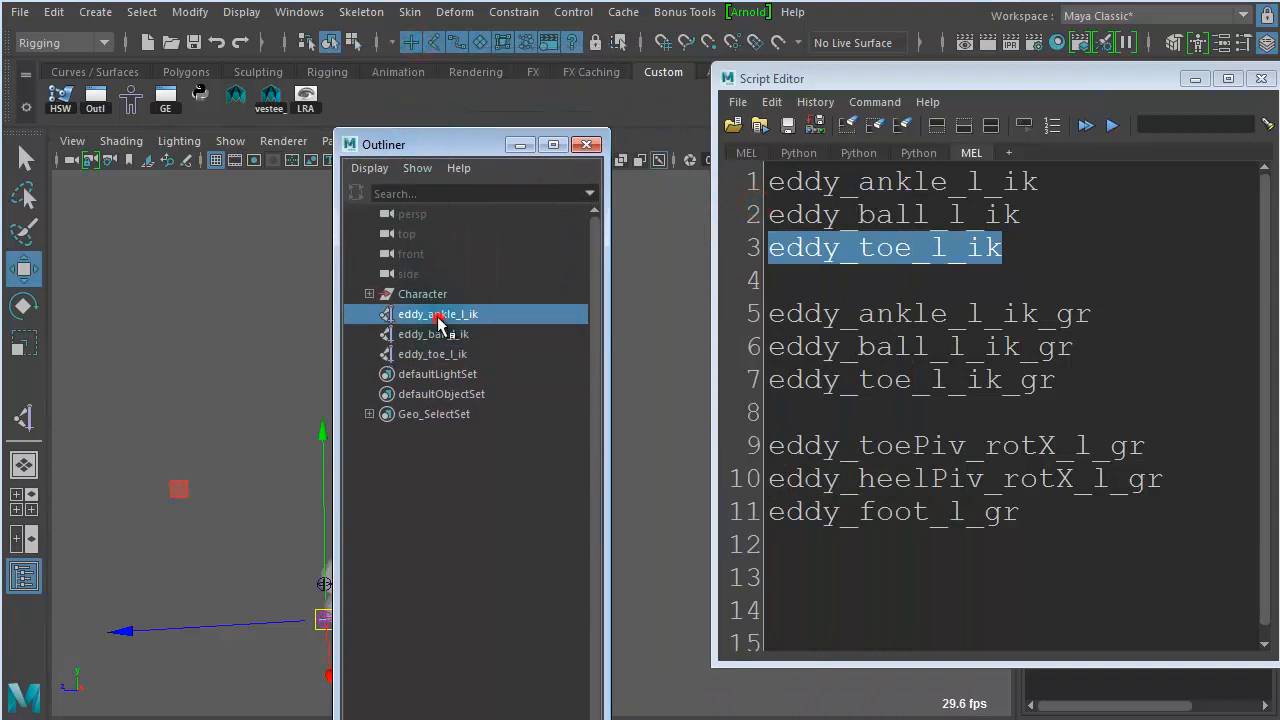
{"action": "key", "text": "ctrl+g"}
{"action": "left_click", "coordinate": [440, 333]}
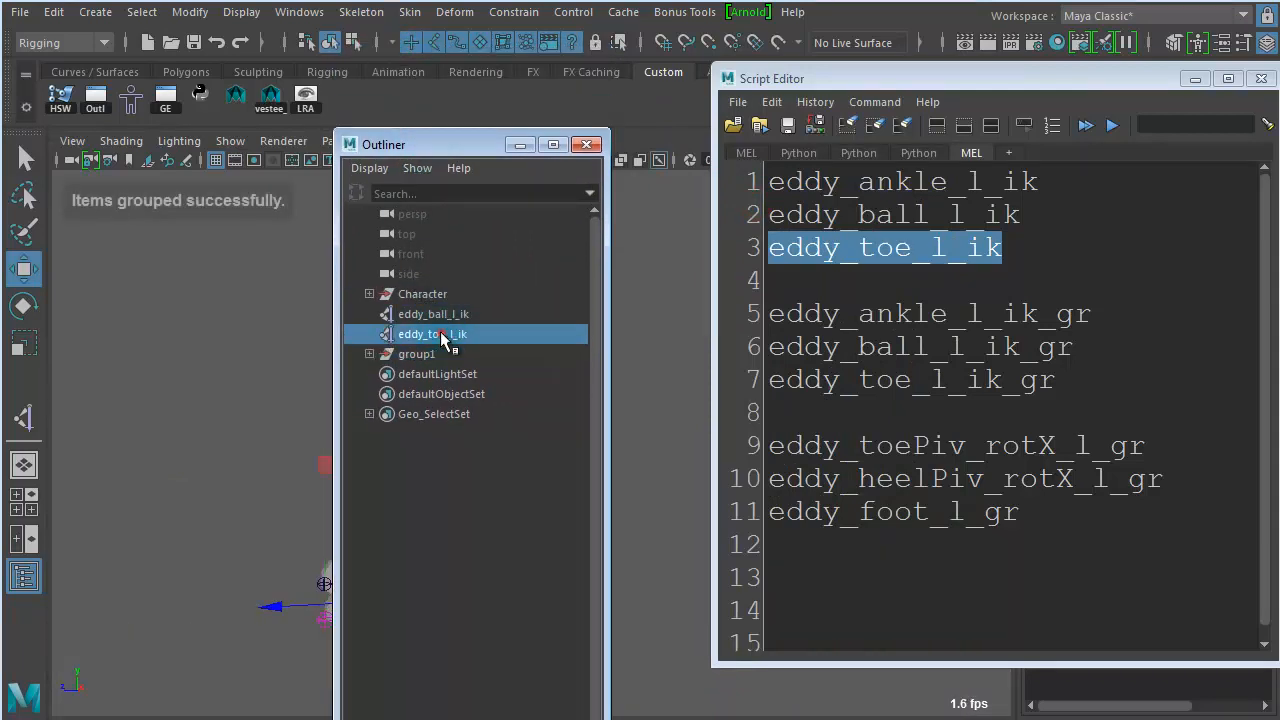
{"action": "key", "text": "ctrl+g"}
{"action": "left_click", "coordinate": [450, 311]}
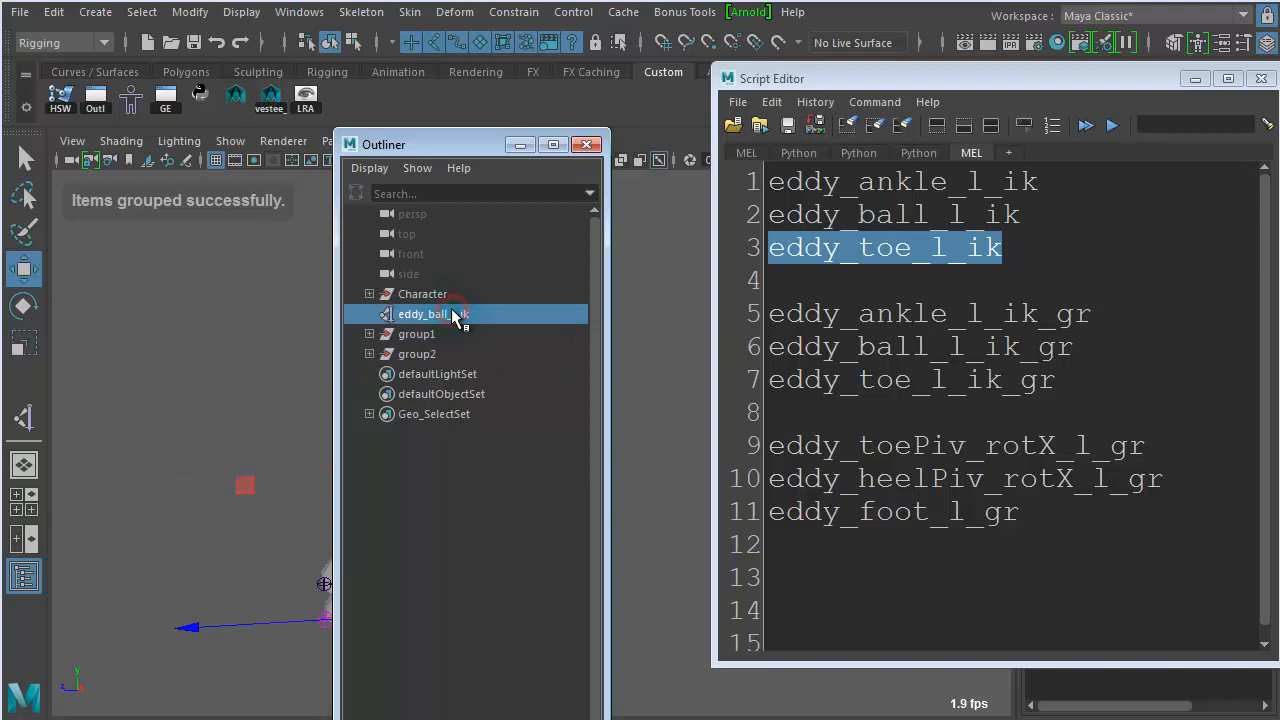
{"action": "key", "text": "ctrl+g"}
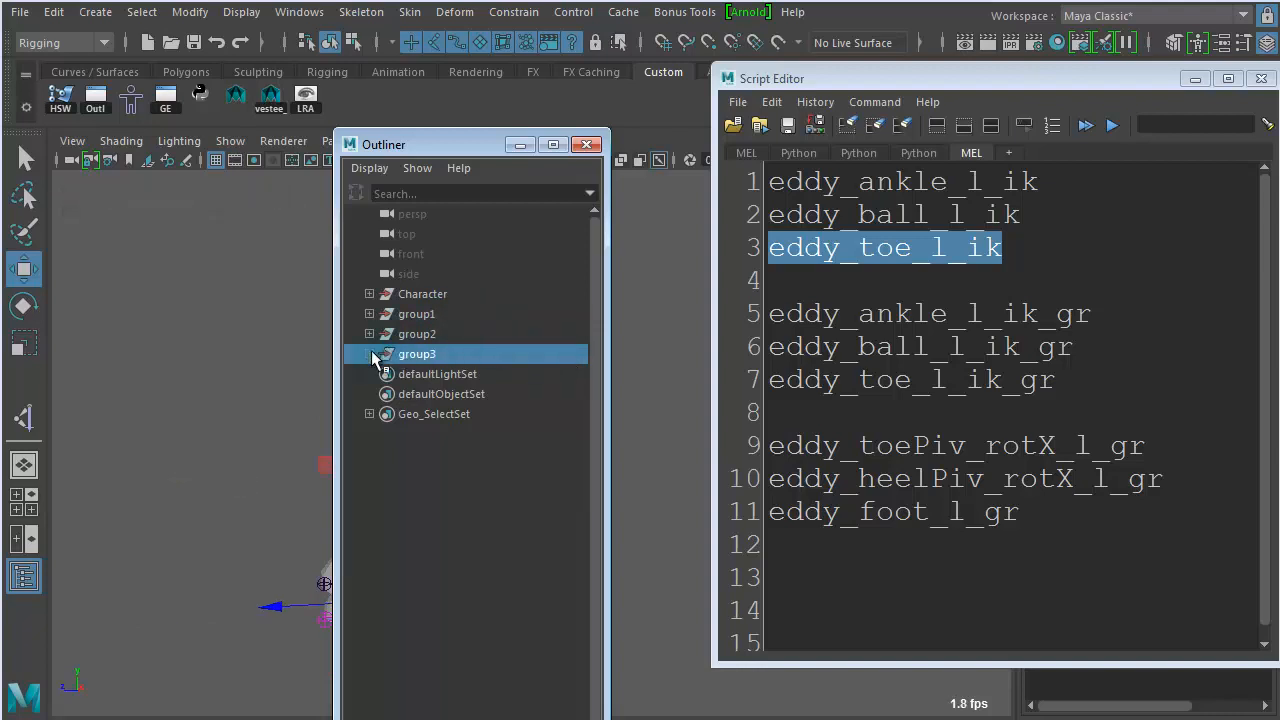
Rename the group holding the ankle IK handle as eddy_ankle_l_ik_gr, reusing the handle's own name.
{"action": "left_click", "coordinate": [370, 315]}
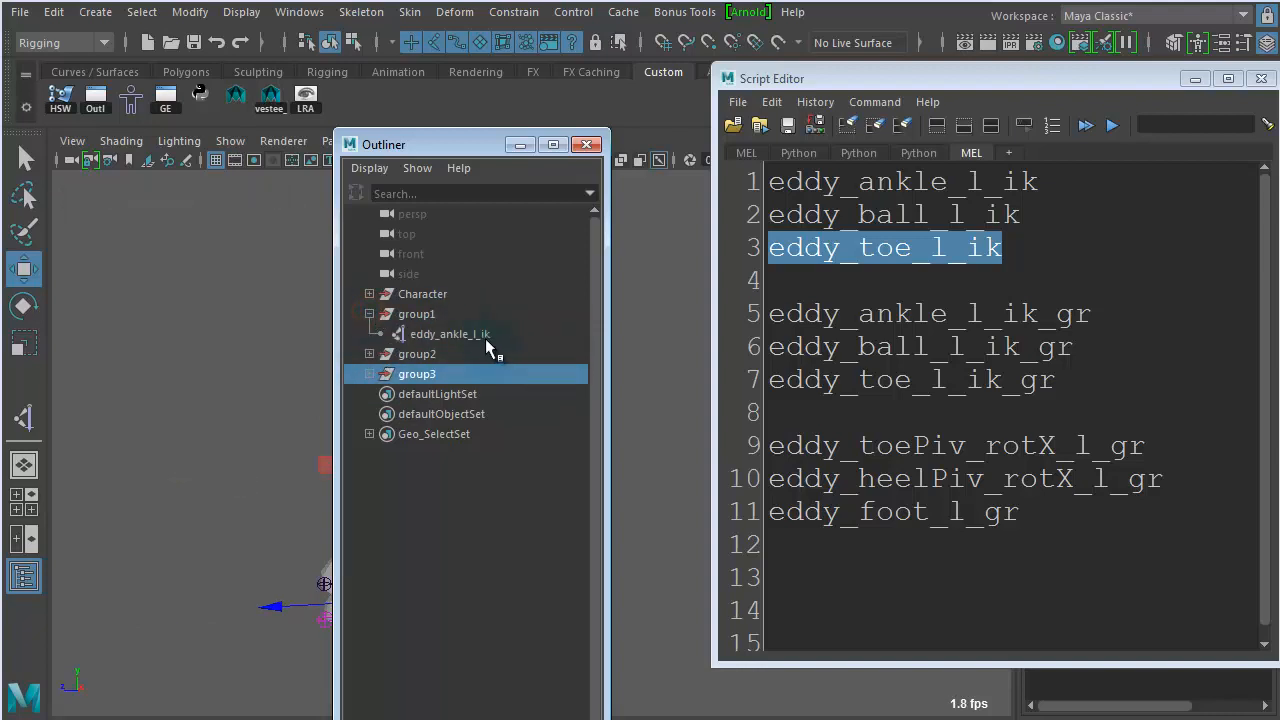
{"action": "double_click", "coordinate": [485, 337]}
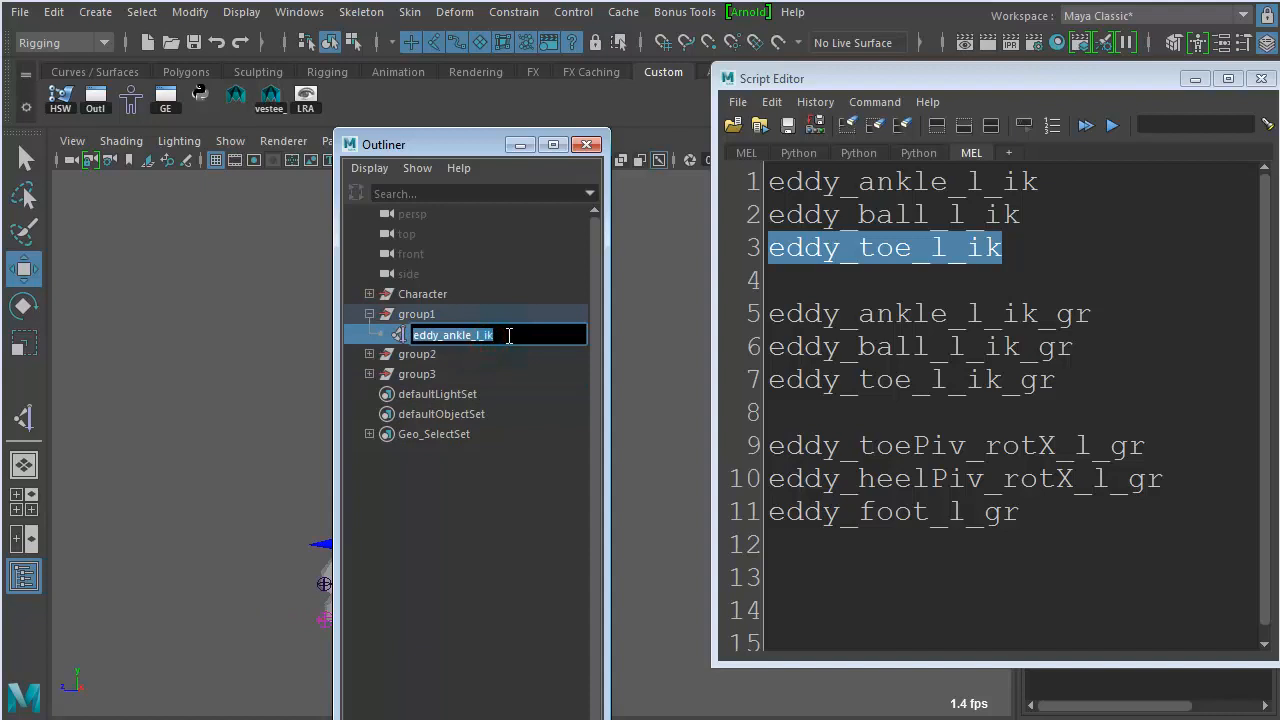
{"action": "key", "text": "ctrl+c"}
{"action": "double_click", "coordinate": [428, 315]}
{"action": "key", "text": "ctrl+v"}
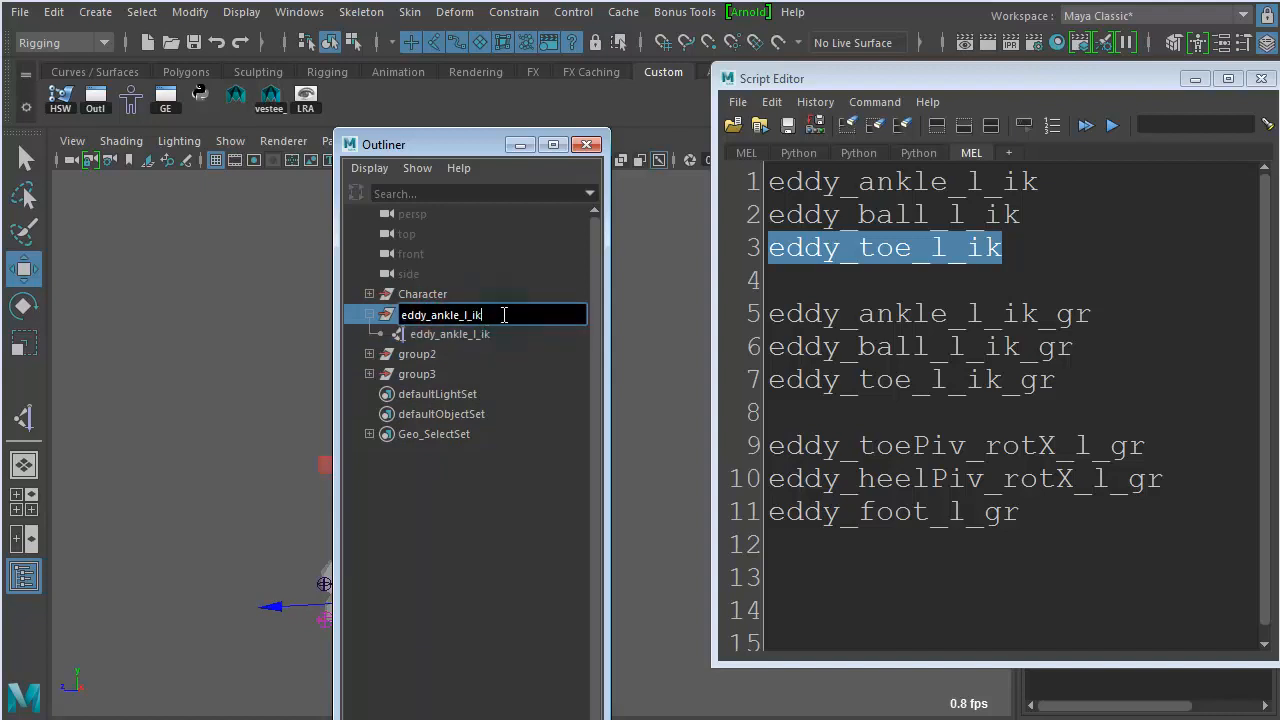
{"action": "type", "text": "_"}
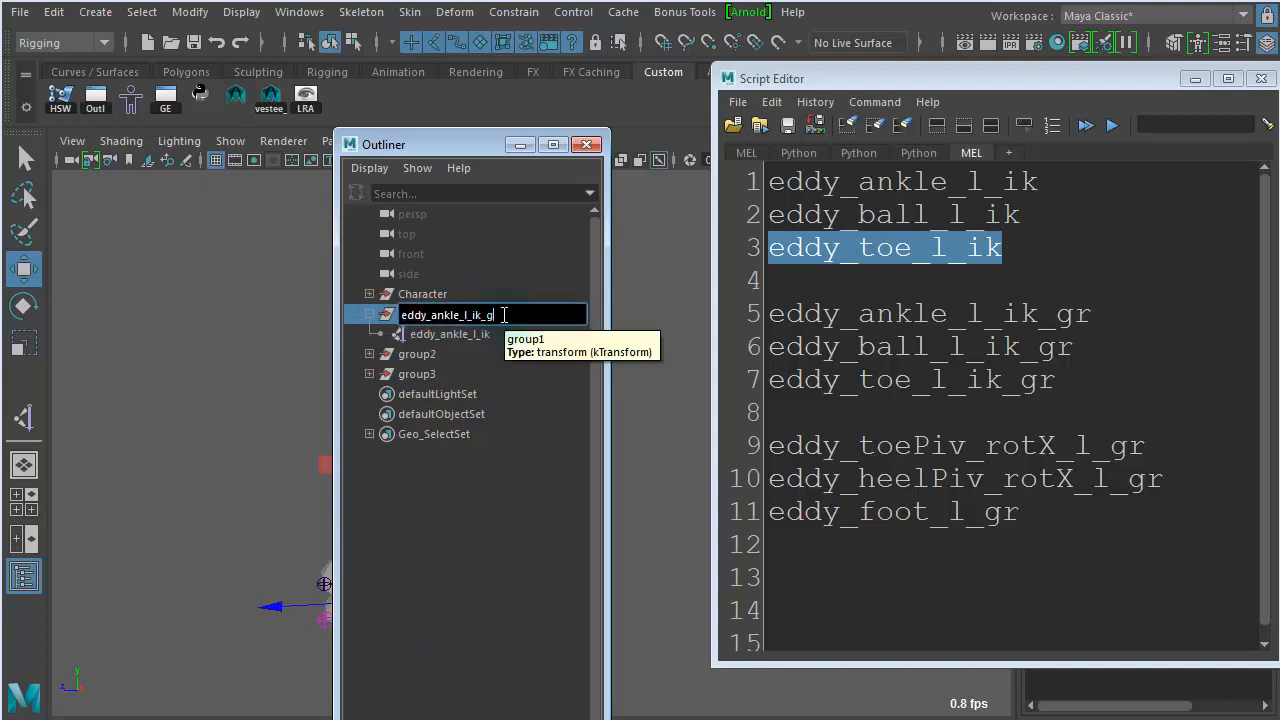
{"action": "type", "text": "gr"}
{"action": "key", "text": "Return"}
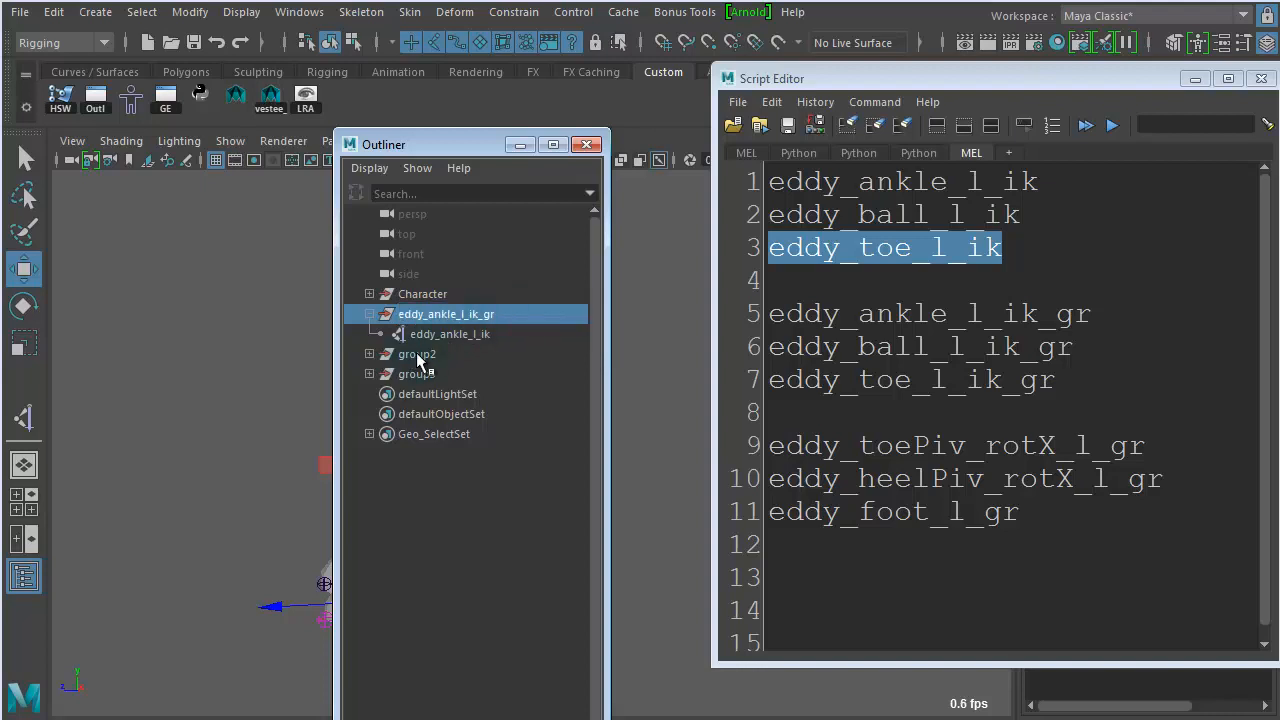
{"action": "left_click", "coordinate": [481, 314]}
{"action": "left_click", "coordinate": [451, 333]}
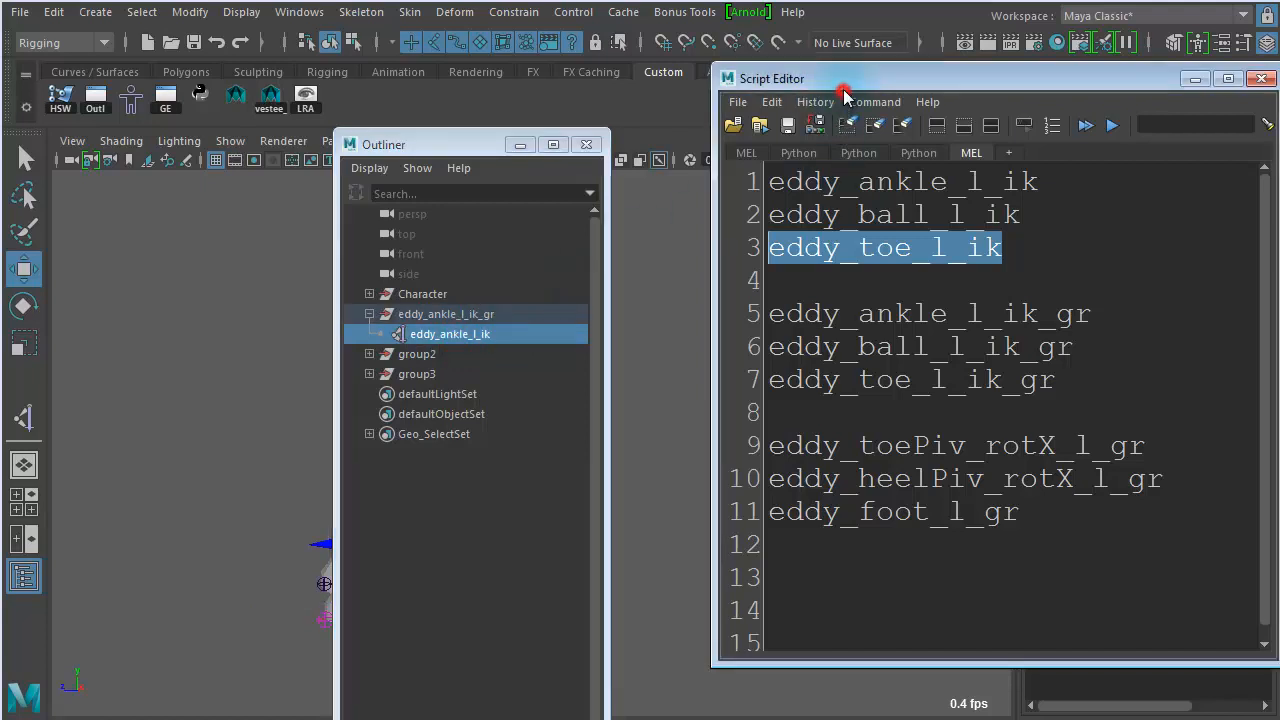
Reorder the new groups so the ball handle's group sits above the toe handle's group, and expand the ball handle's group.
{"action": "left_click", "coordinate": [415, 354]}
{"action": "left_click", "coordinate": [369, 354]}
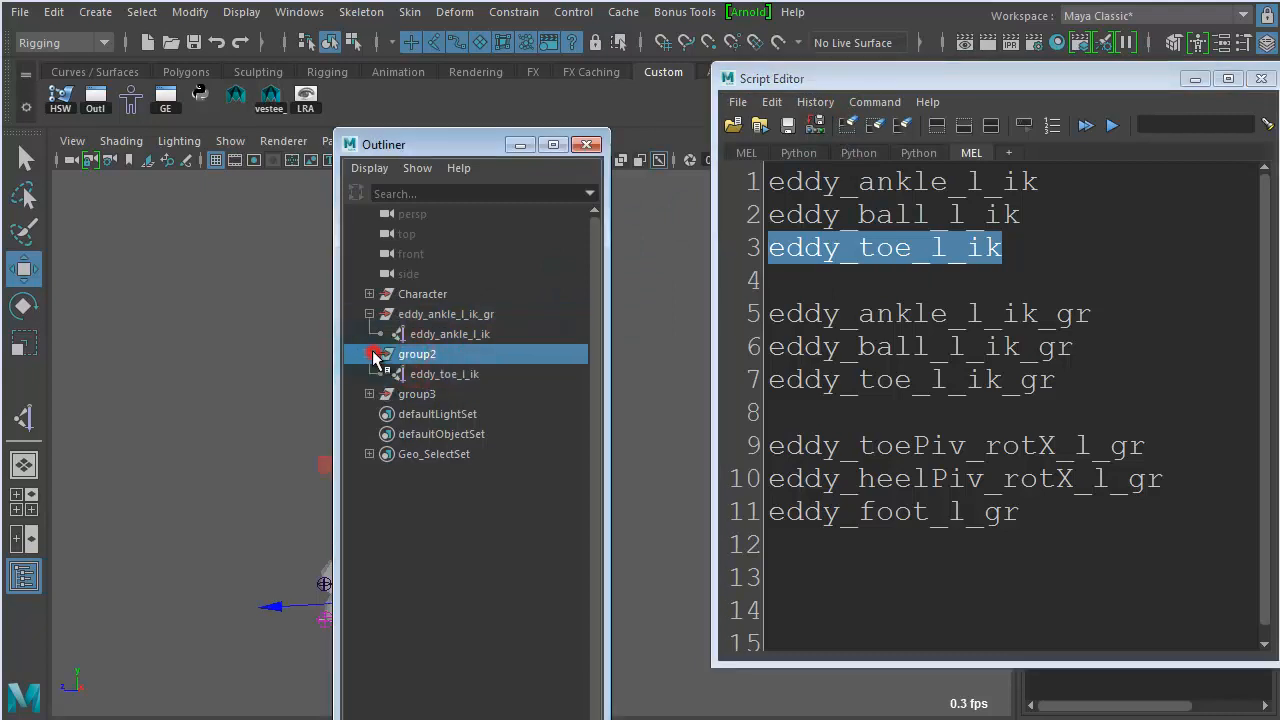
{"action": "left_click", "coordinate": [368, 353]}
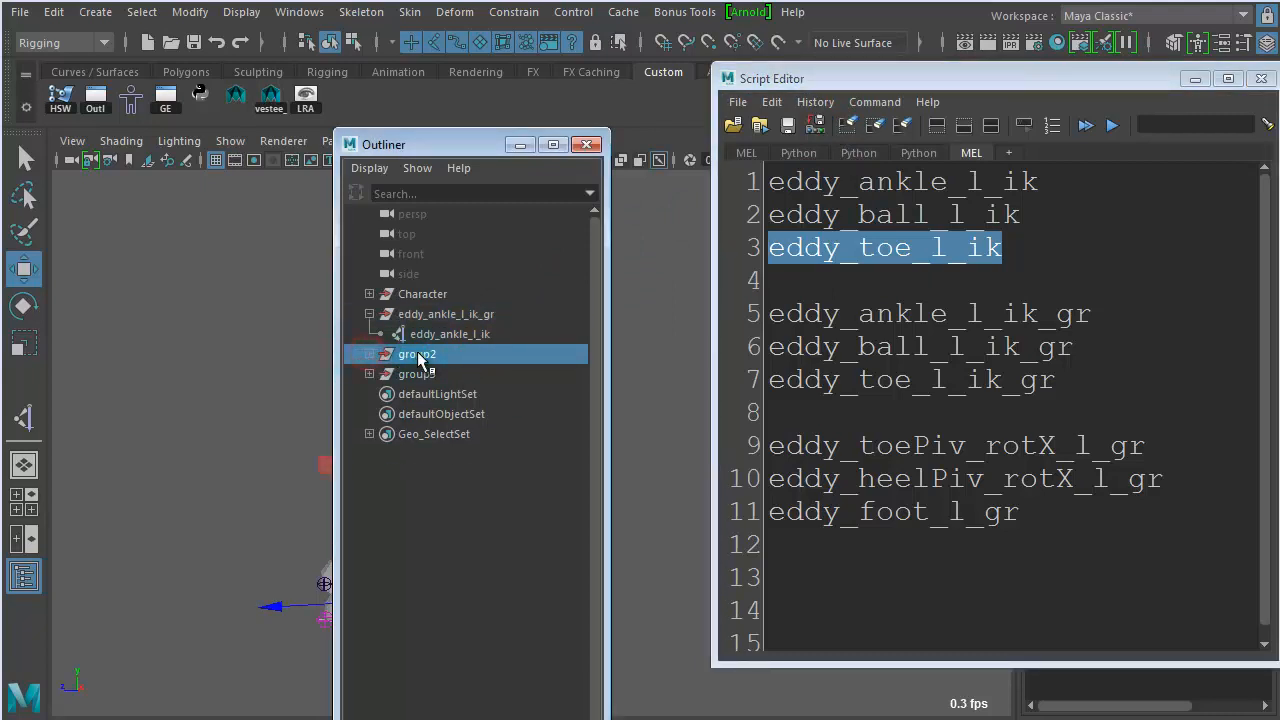
{"action": "left_click_drag", "start_coordinate": [427, 383], "coordinate": [427, 384]}
{"action": "left_click", "coordinate": [380, 355]}
{"action": "left_click", "coordinate": [369, 354]}
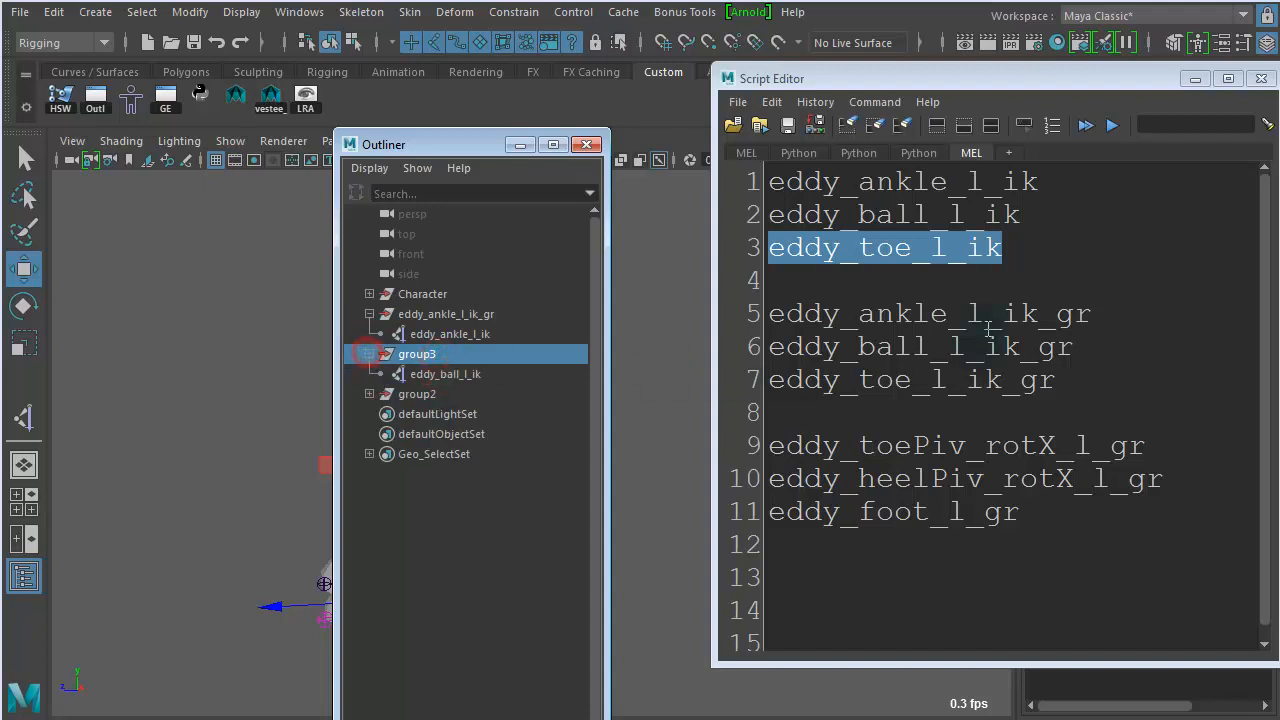
Rename the group holding the ball IK handle as eddy_ball_l_ik_gr, copied from the name list.
{"action": "double_click", "coordinate": [1029, 212]}
{"action": "left_click_drag", "start_coordinate": [1080, 346], "coordinate": [764, 348]}
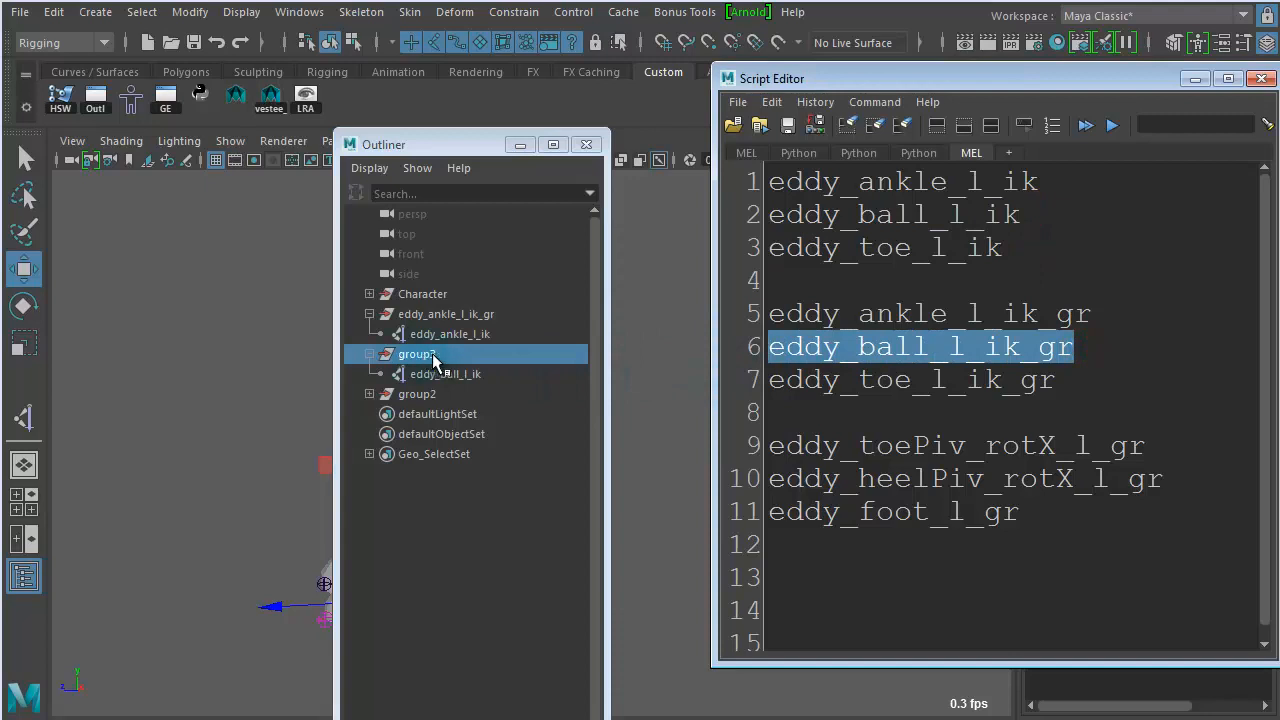
{"action": "double_click", "coordinate": [457, 352]}
{"action": "key", "text": "ctrl+v"}
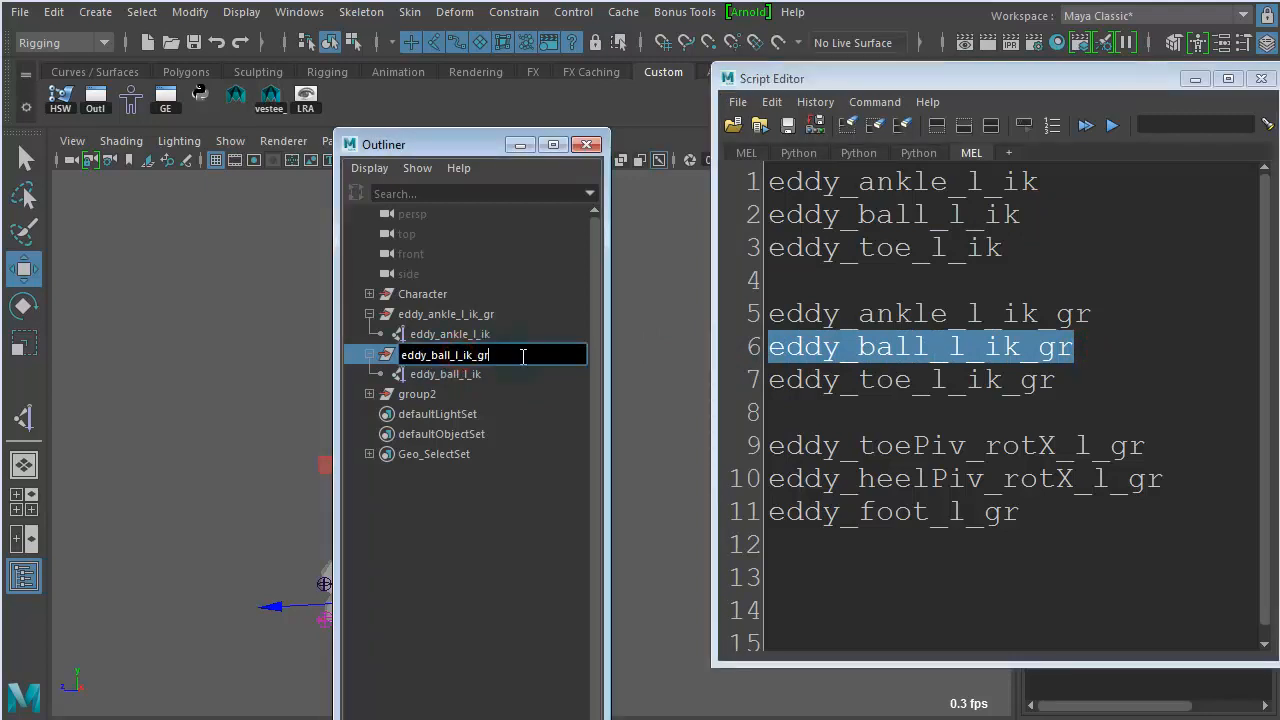
{"action": "key", "text": "Return"}
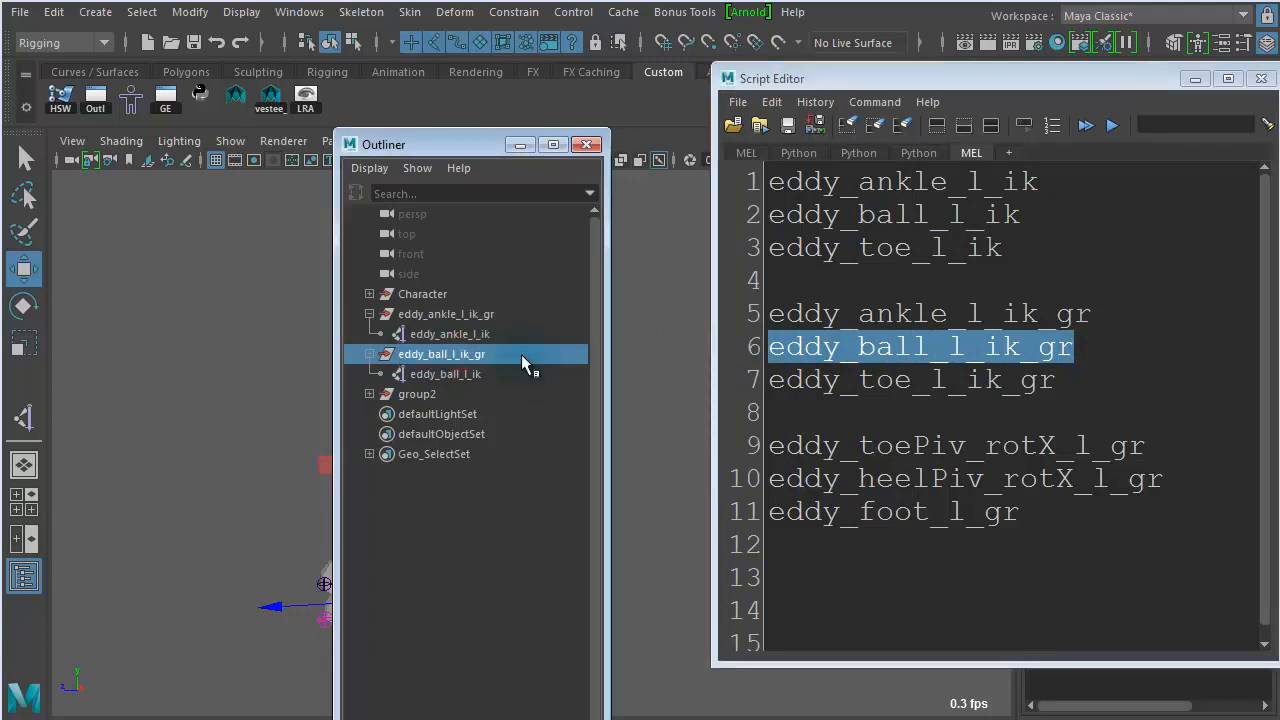
Rename the group holding the toe IK handle as eddy_toe_l_ik_gr, copied from the name list.
{"action": "left_click", "coordinate": [439, 396]}
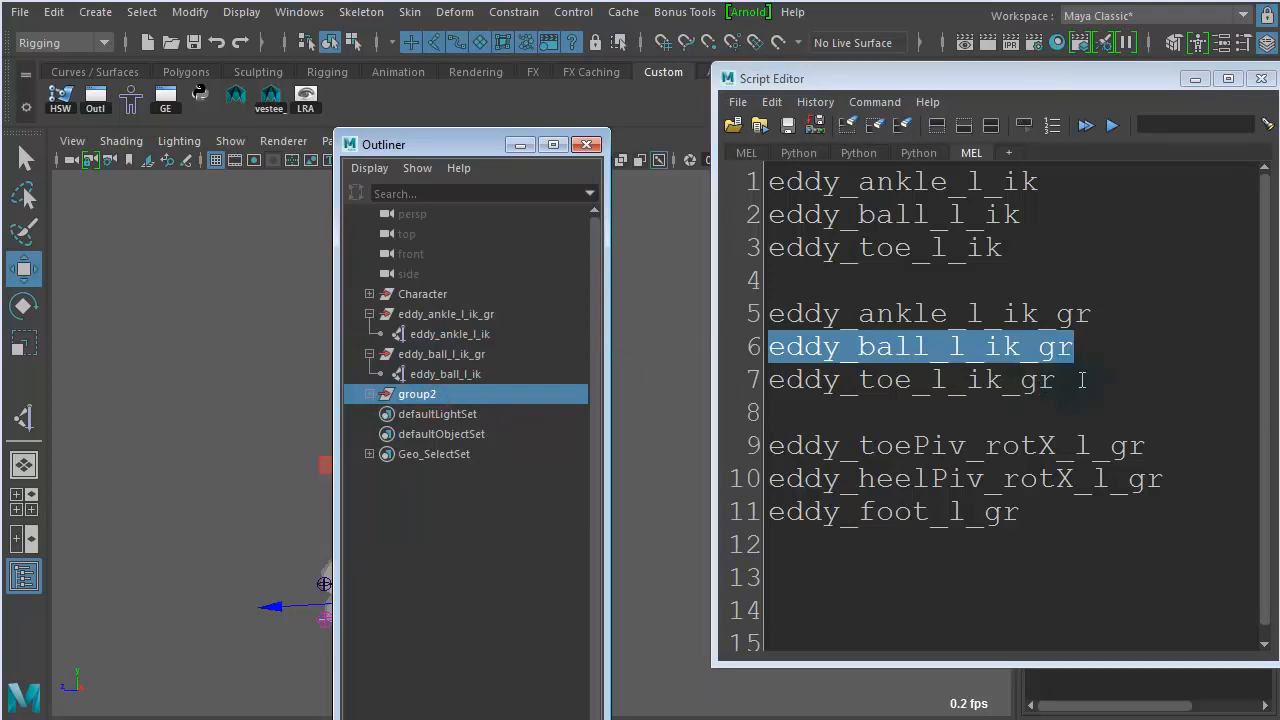
{"action": "left_click_drag", "start_coordinate": [1081, 380], "coordinate": [731, 393]}
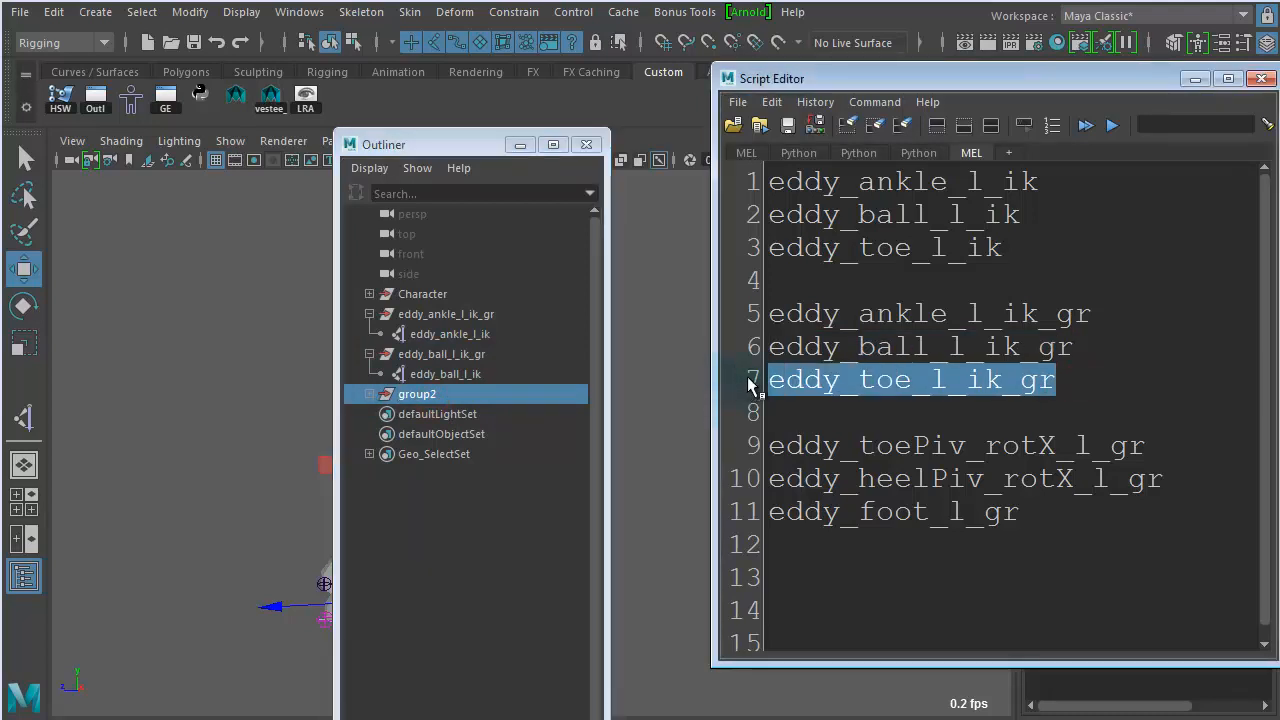
{"action": "left_click", "coordinate": [369, 394]}
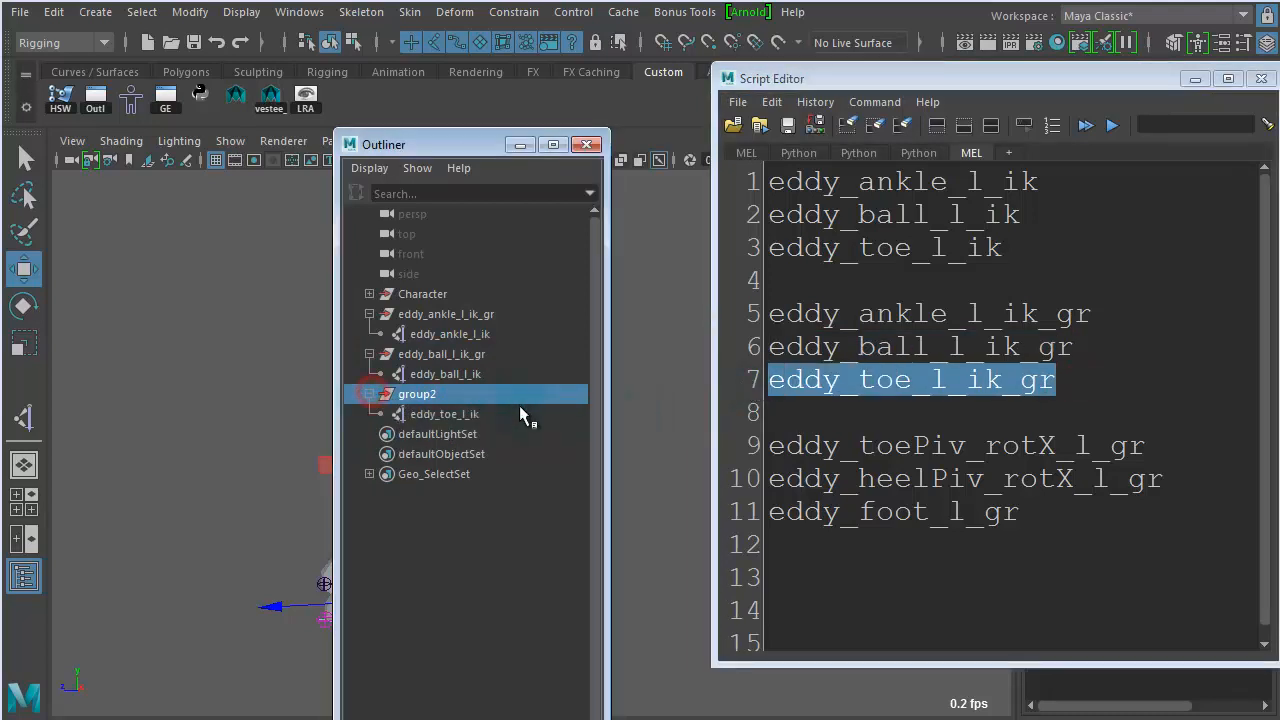
{"action": "double_click", "coordinate": [464, 393]}
{"action": "key", "text": "ctrl+v"}
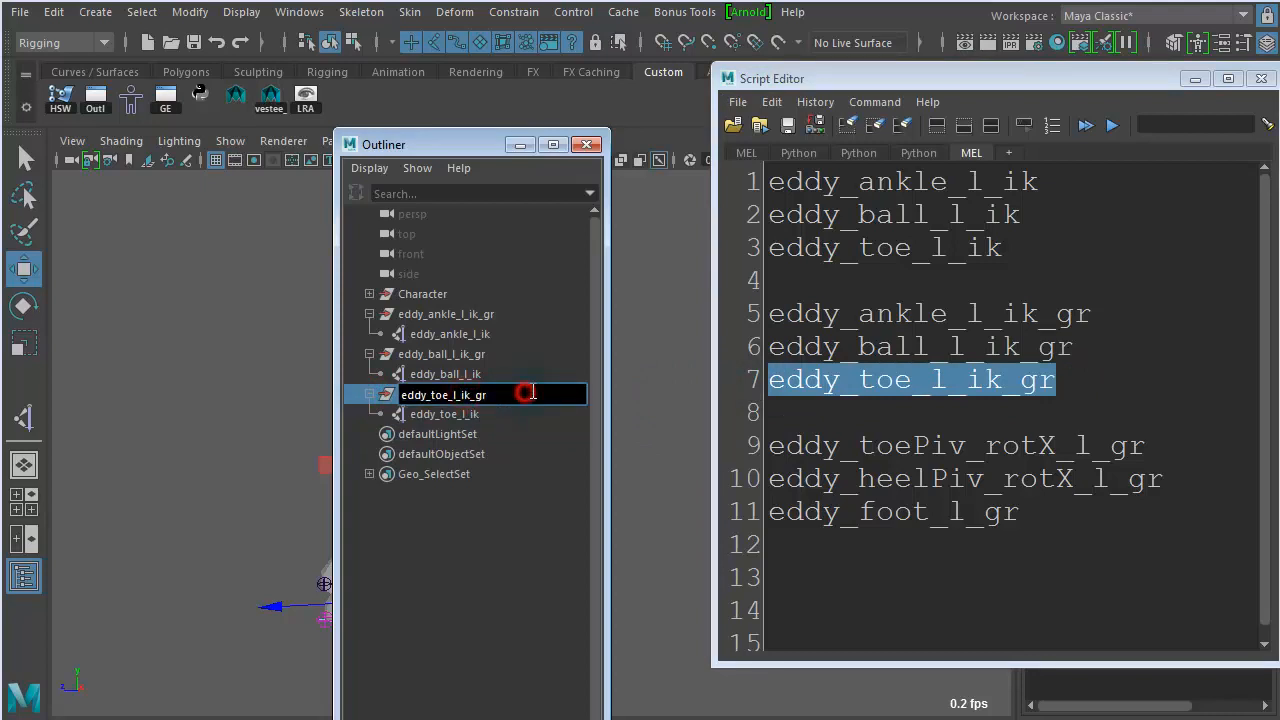
{"action": "key", "text": "Return"}
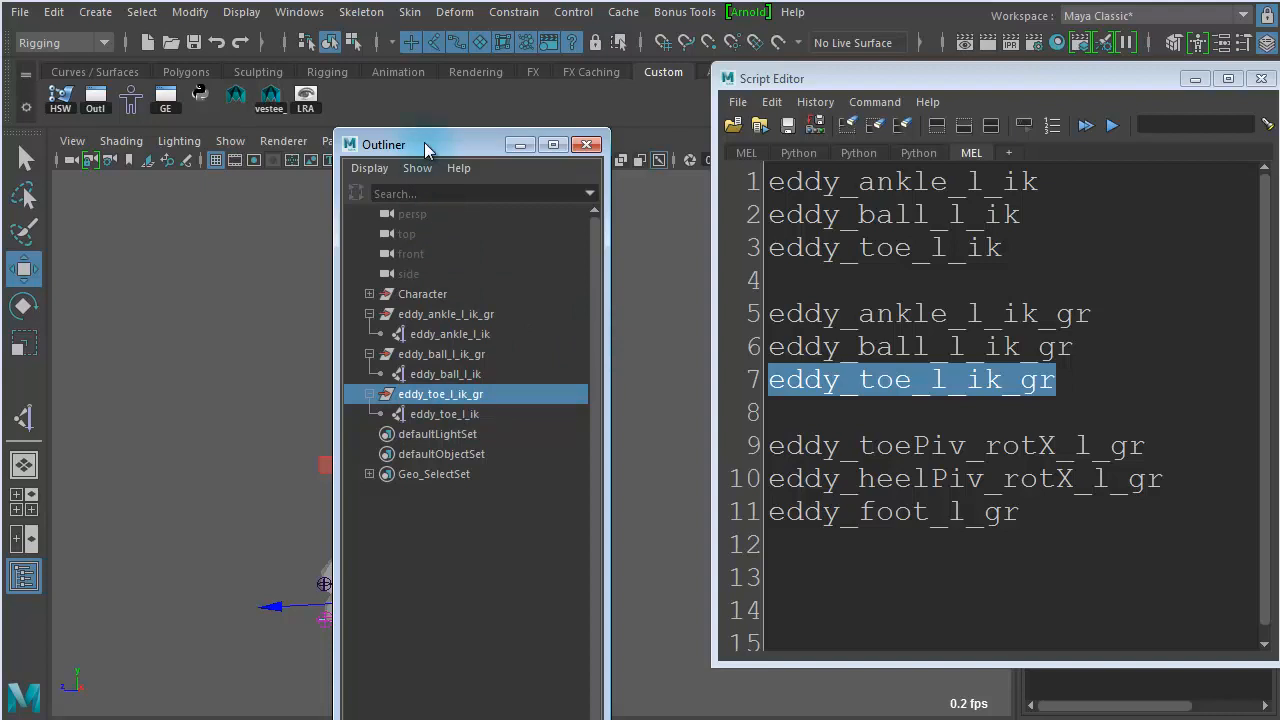
Collapse the toe, ball and ankle IK groups in the Outliner, and select each of the three groups in turn.
{"action": "left_click_drag", "start_coordinate": [424, 142], "coordinate": [512, 101]}
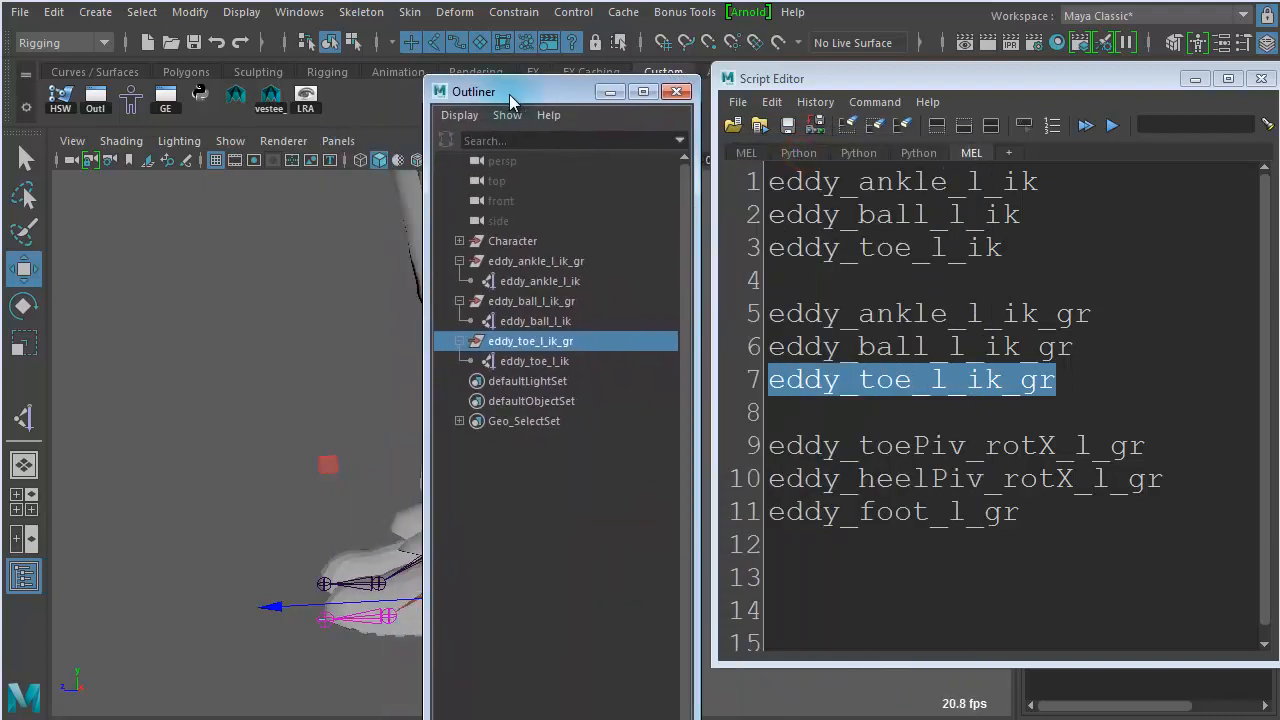
{"action": "left_click", "coordinate": [460, 342]}
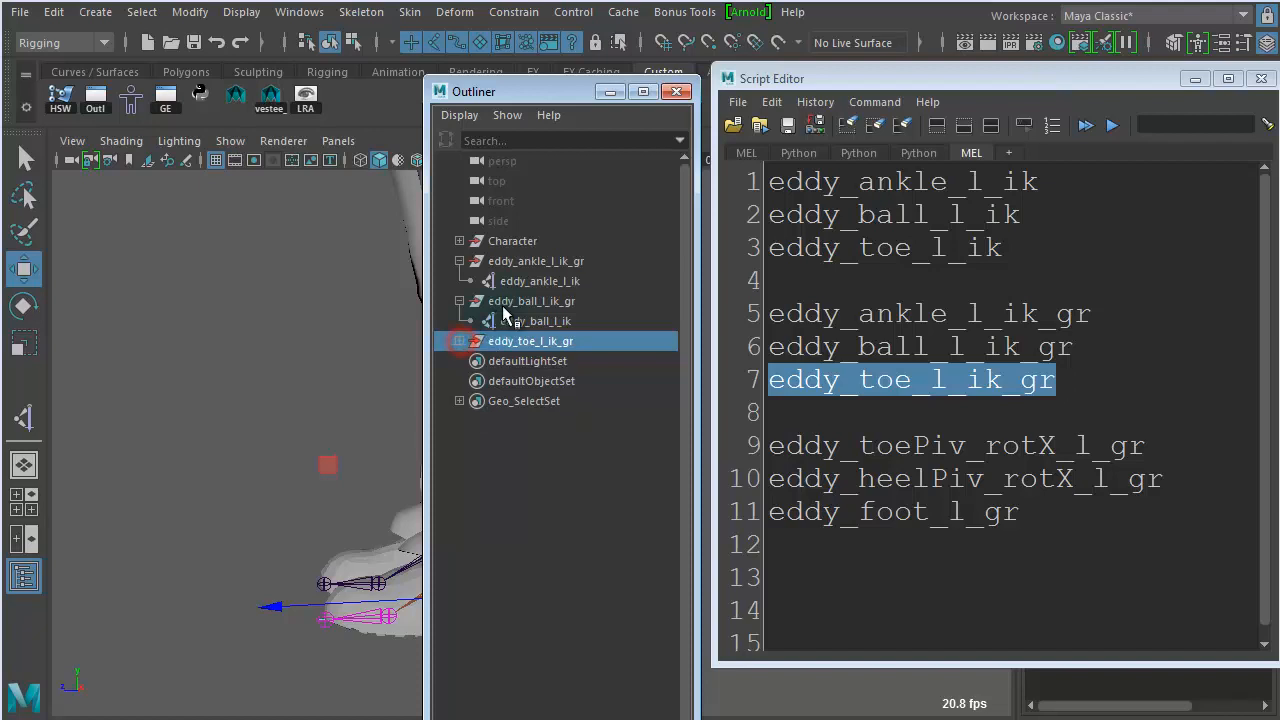
{"action": "left_click", "coordinate": [478, 302]}
{"action": "left_click", "coordinate": [459, 301]}
{"action": "left_click", "coordinate": [521, 264]}
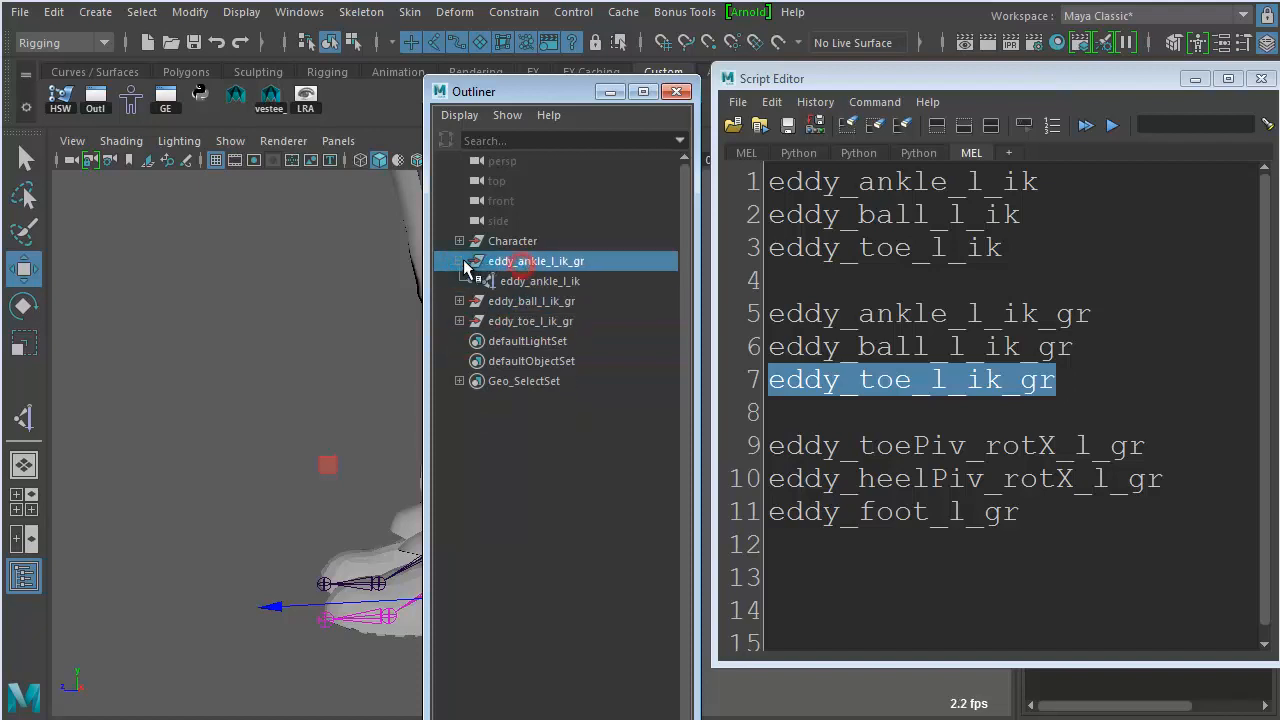
{"action": "left_click", "coordinate": [459, 261]}
{"action": "left_click", "coordinate": [552, 260]}
{"action": "left_click", "coordinate": [554, 281]}
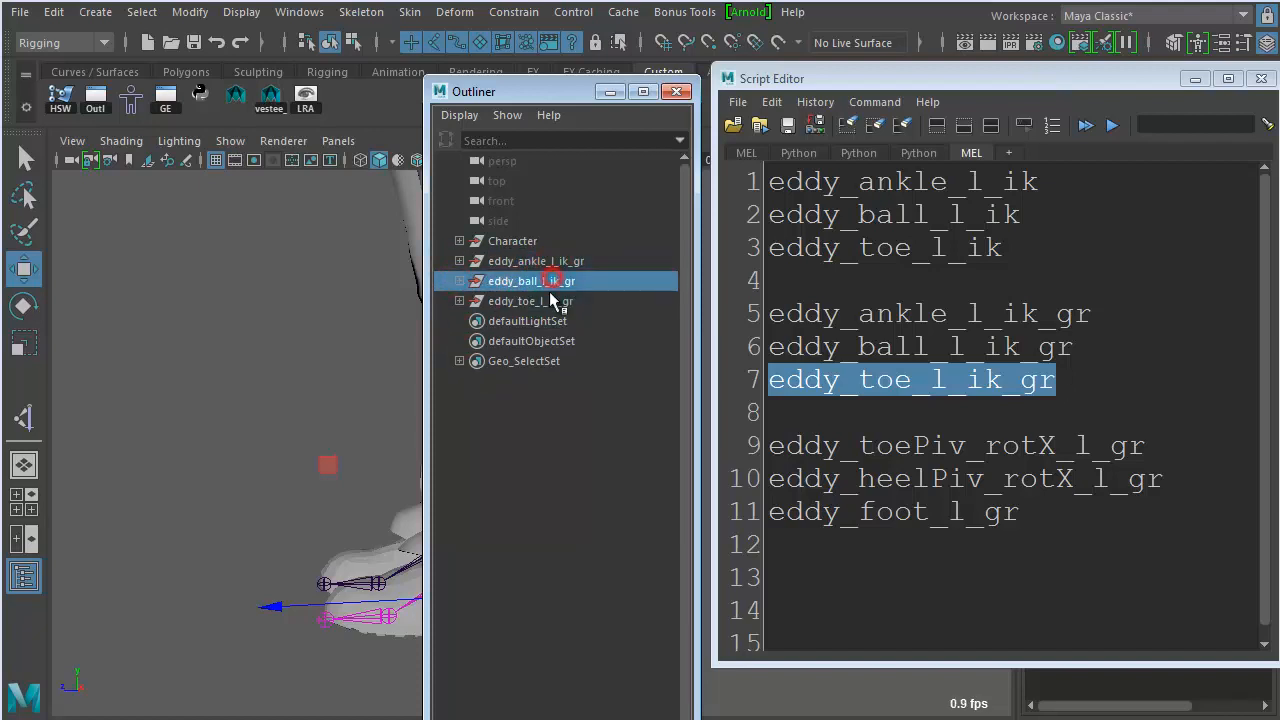
{"action": "left_click", "coordinate": [552, 301]}
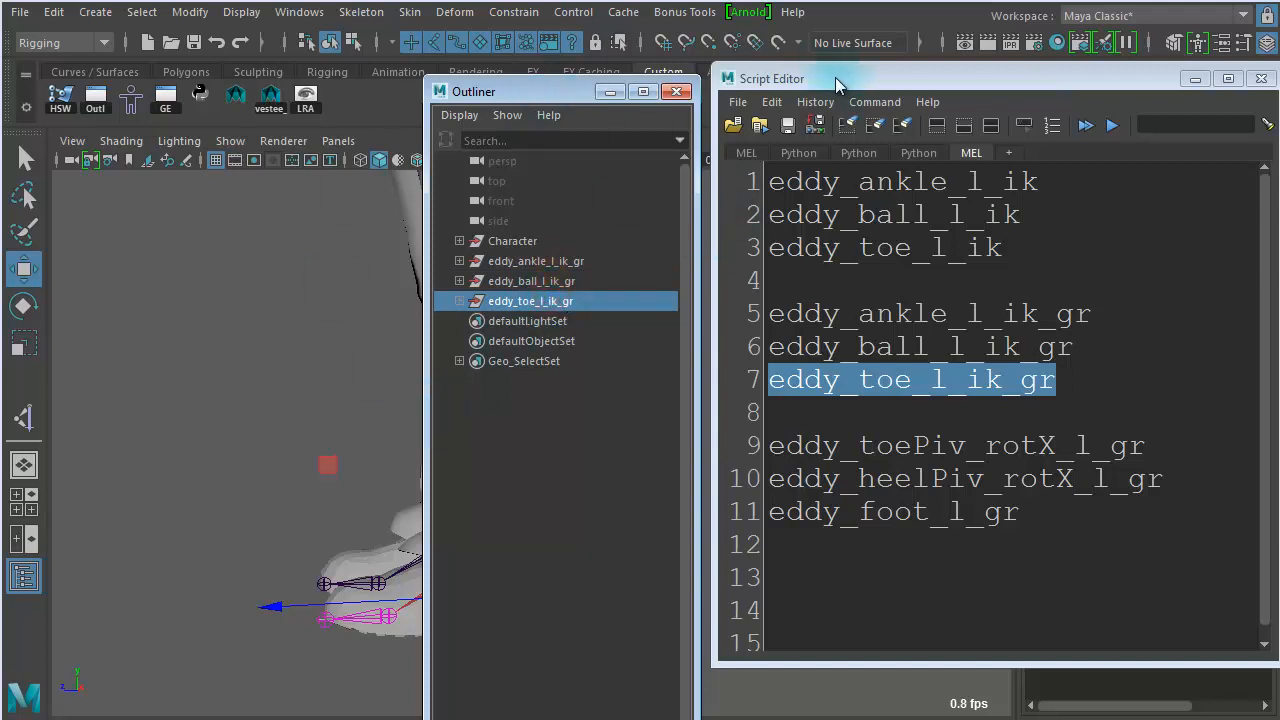
Move the Script Editor and Outliner clear of the feet and hide MeshLayer so only the skeleton is displayed.
{"action": "left_click_drag", "start_coordinate": [834, 78], "coordinate": [1279, 90]}
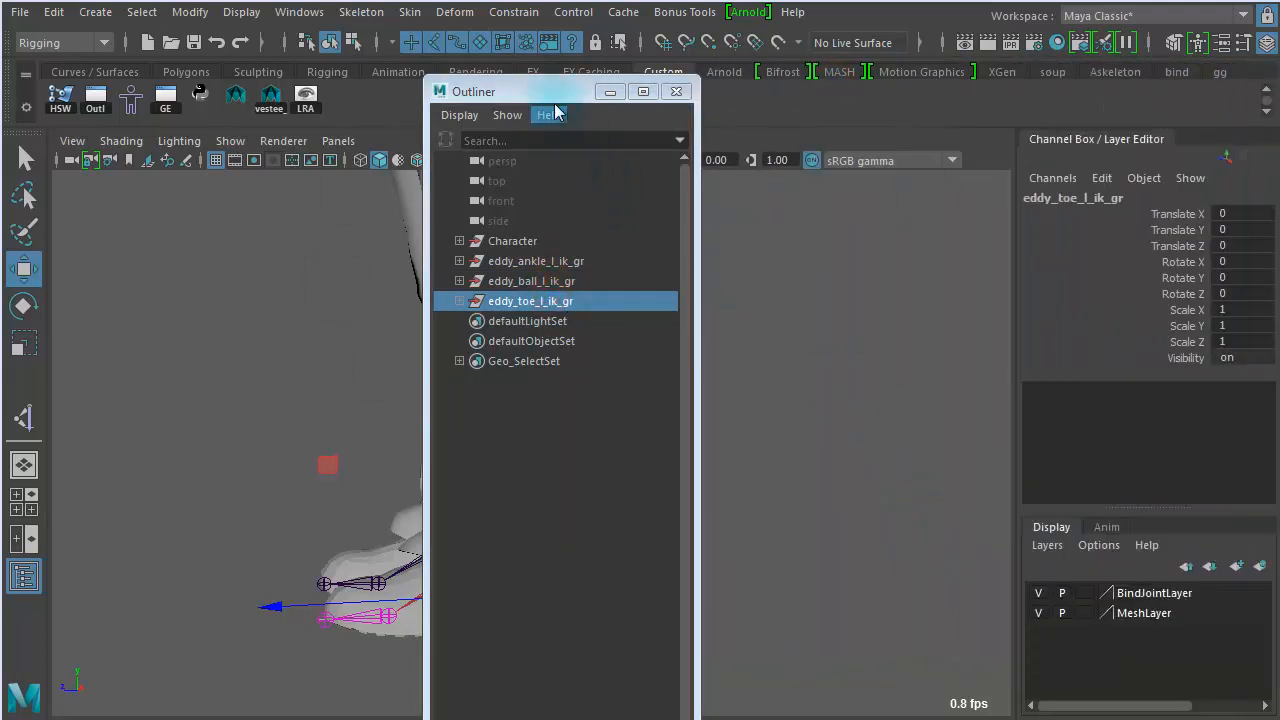
{"action": "left_click_drag", "start_coordinate": [557, 91], "coordinate": [858, 35]}
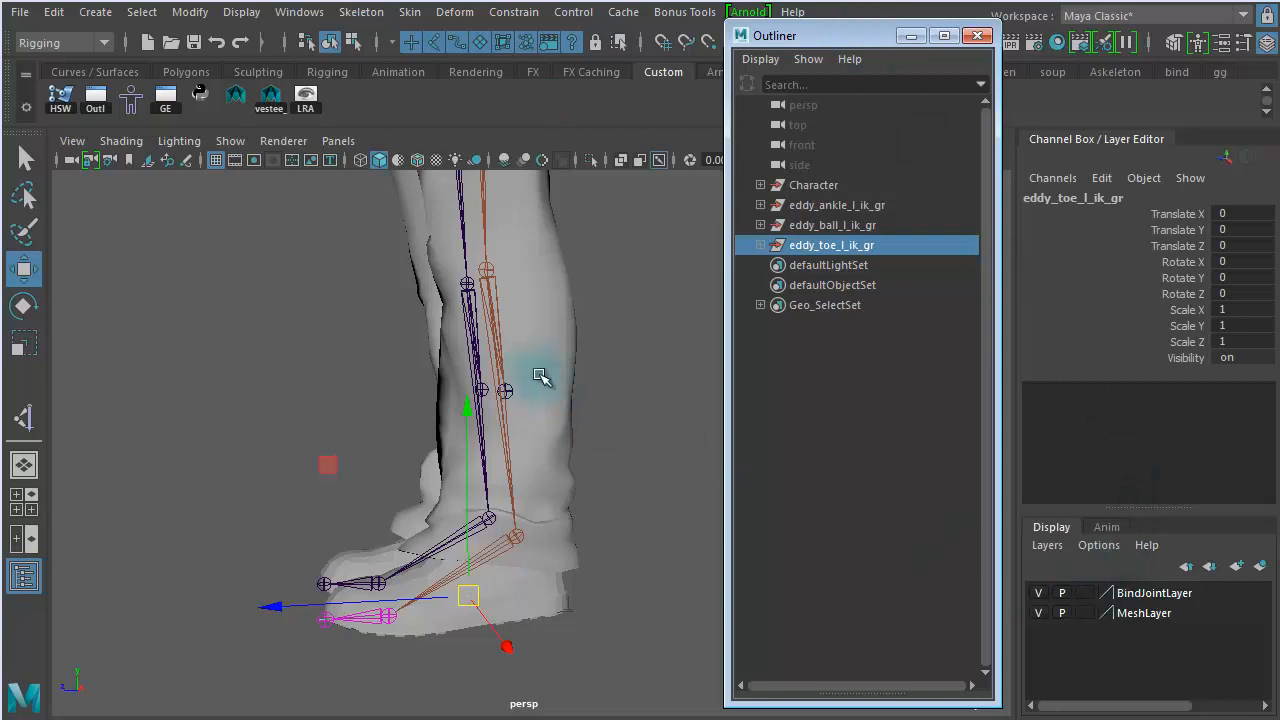
{"action": "left_click", "coordinate": [1039, 613]}
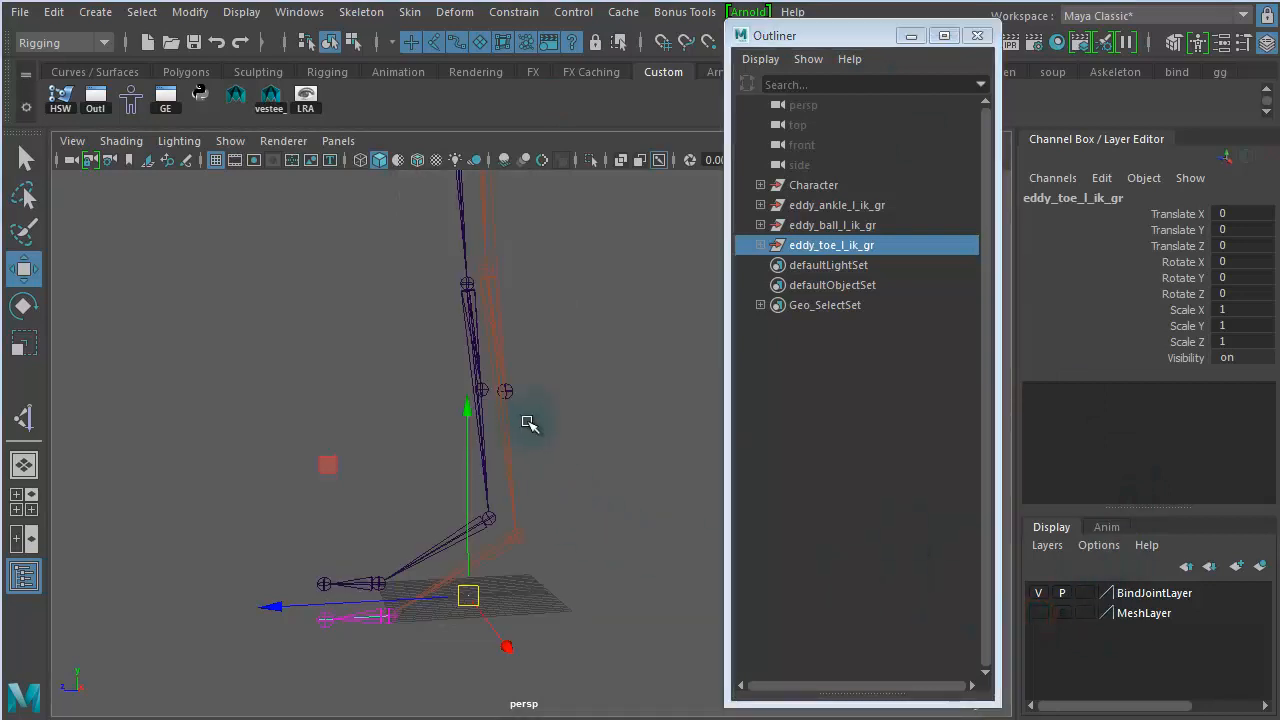
{"action": "left_click_drag", "start_coordinate": [547, 465], "coordinate": [700, 420], "text": "alt"}
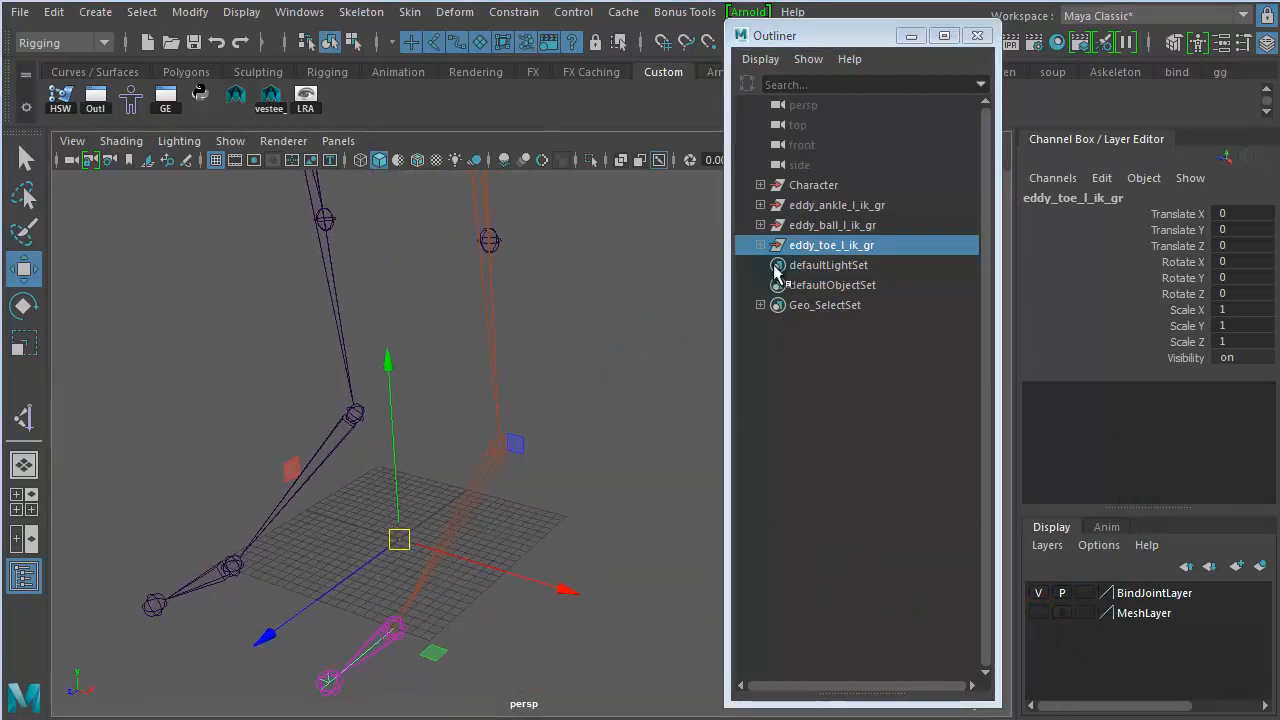
Snap the pivot of eddy_ankle_l_ik_gr onto the left foot's ball joint.
{"action": "left_click", "coordinate": [860, 206]}
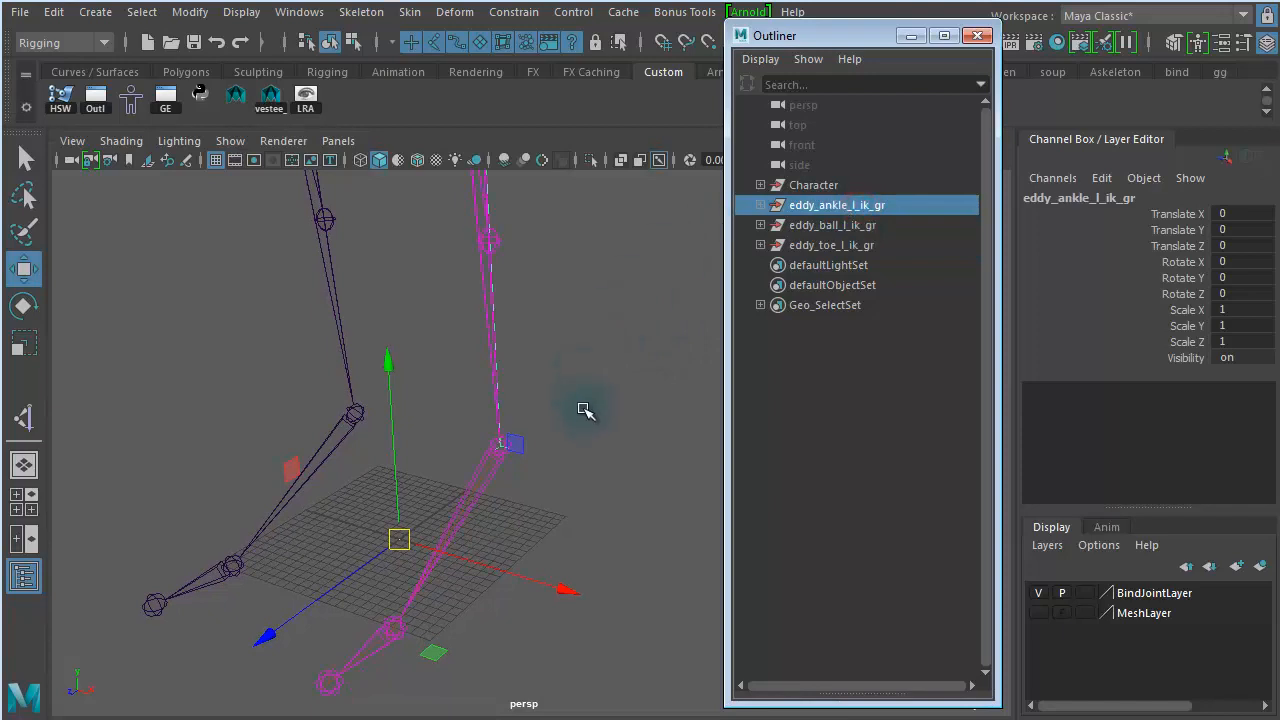
{"action": "key", "text": "e"}
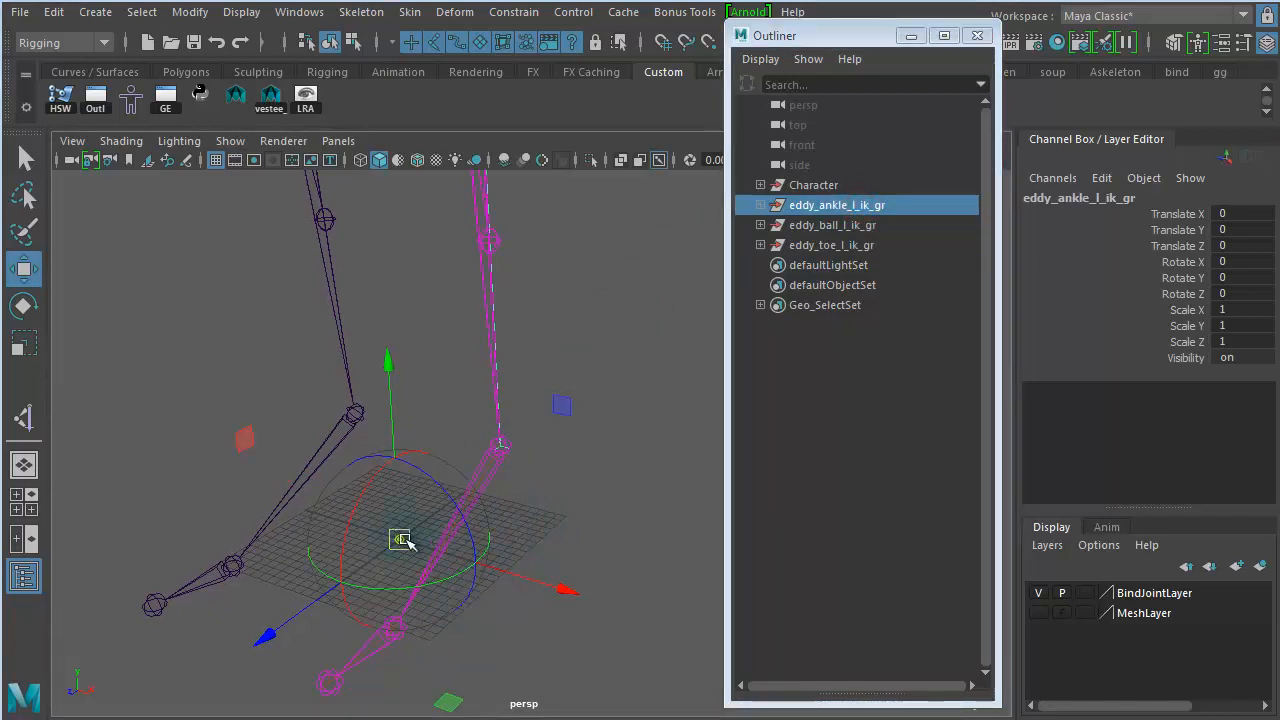
{"action": "left_click_drag", "start_coordinate": [400, 539], "coordinate": [362, 458]}
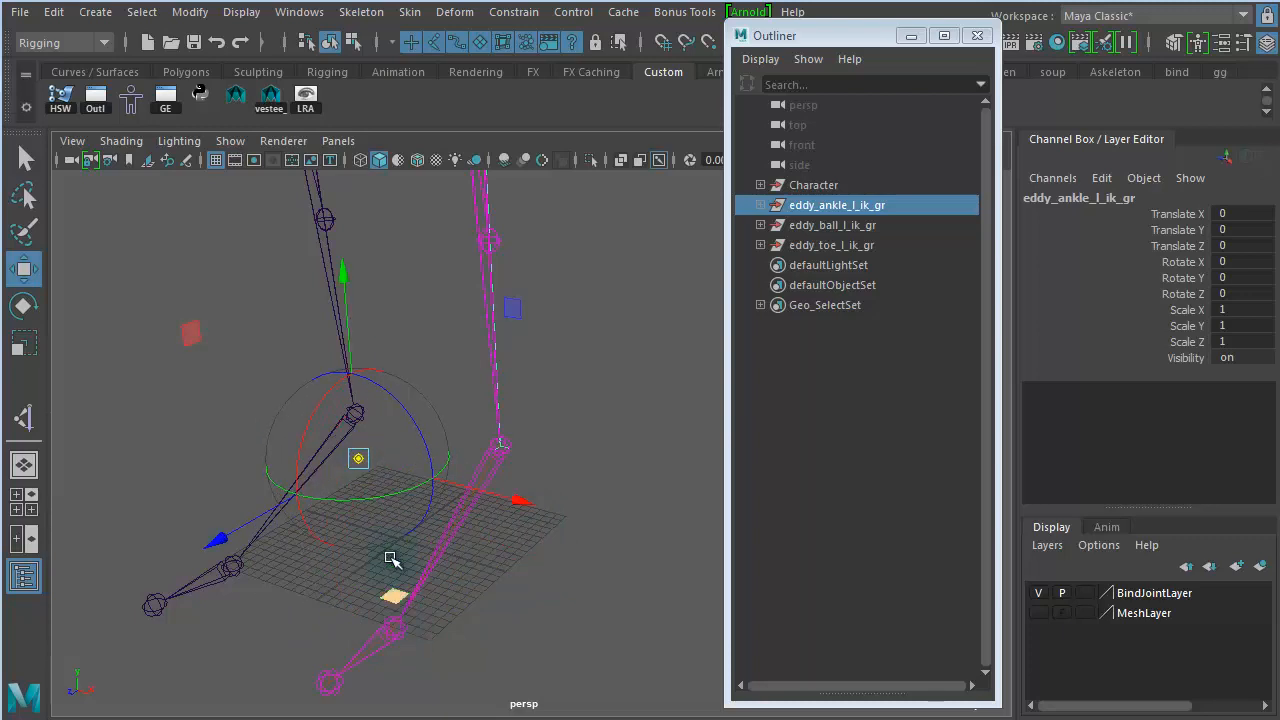
{"action": "left_click_drag", "start_coordinate": [360, 460], "coordinate": [395, 627]}
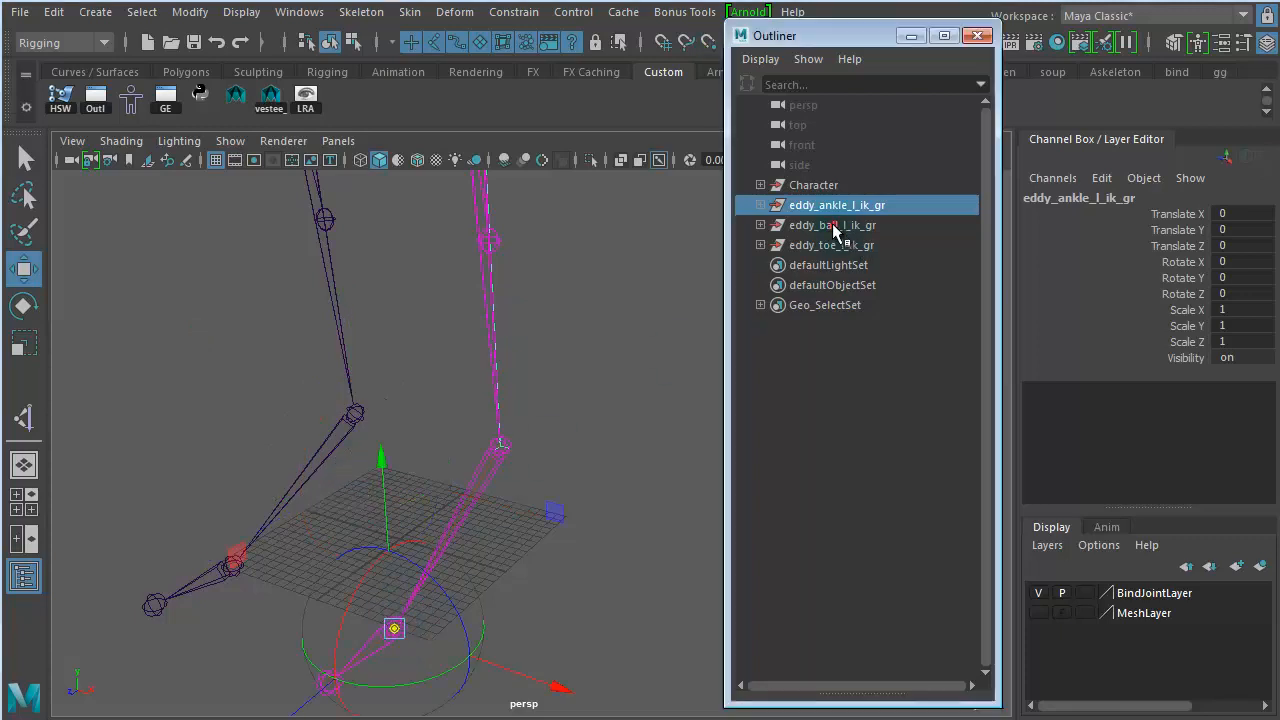
Snap the pivot of eddy_ball_l_ik_gr onto the left foot's ball joint.
{"action": "left_click", "coordinate": [832, 225]}
{"action": "key", "text": "v"}
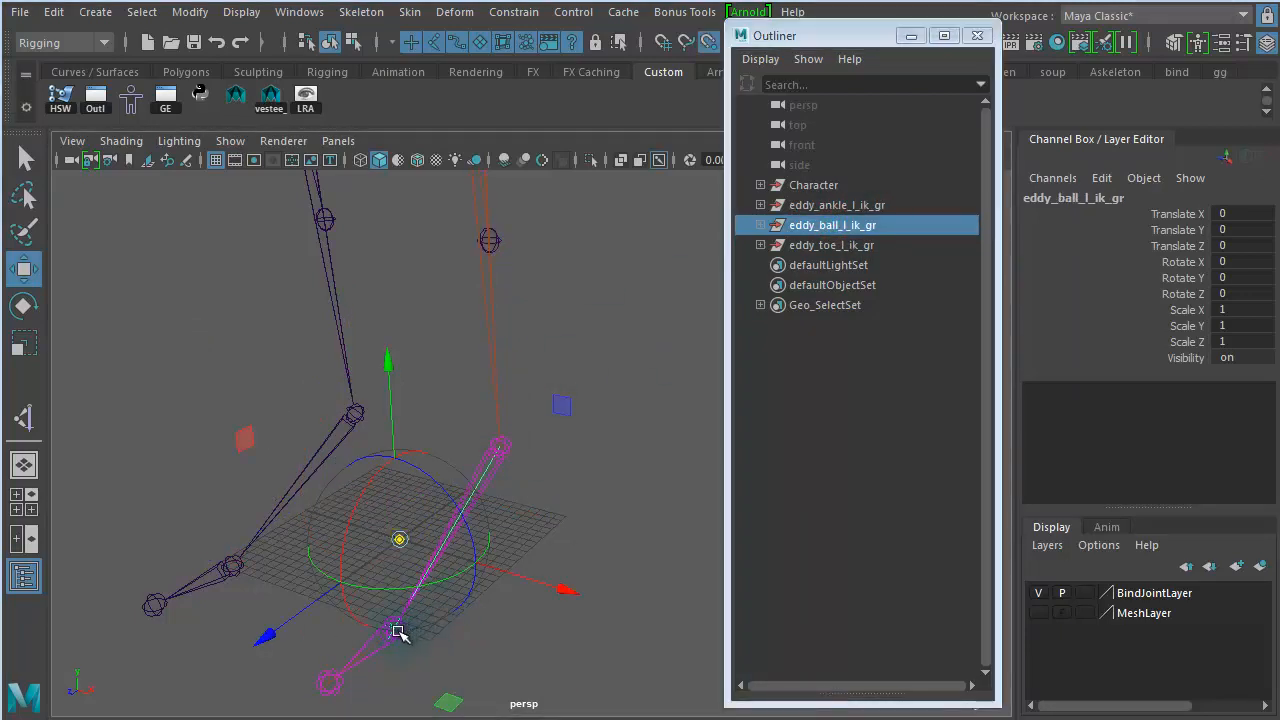
{"action": "left_click_drag", "start_coordinate": [400, 539], "coordinate": [394, 630]}
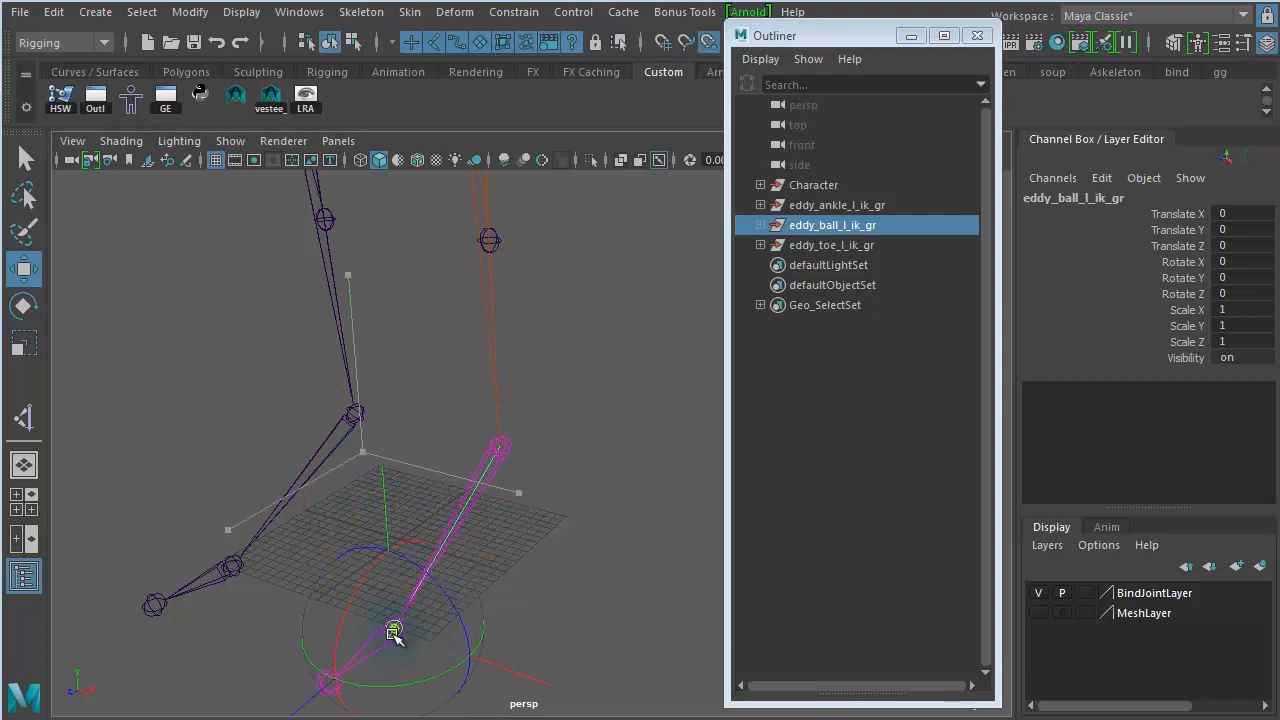
Snap the pivot of eddy_toe_l_ik_gr onto the left ball joint, and check the pivots of all three IK groups.
{"action": "left_click", "coordinate": [832, 245]}
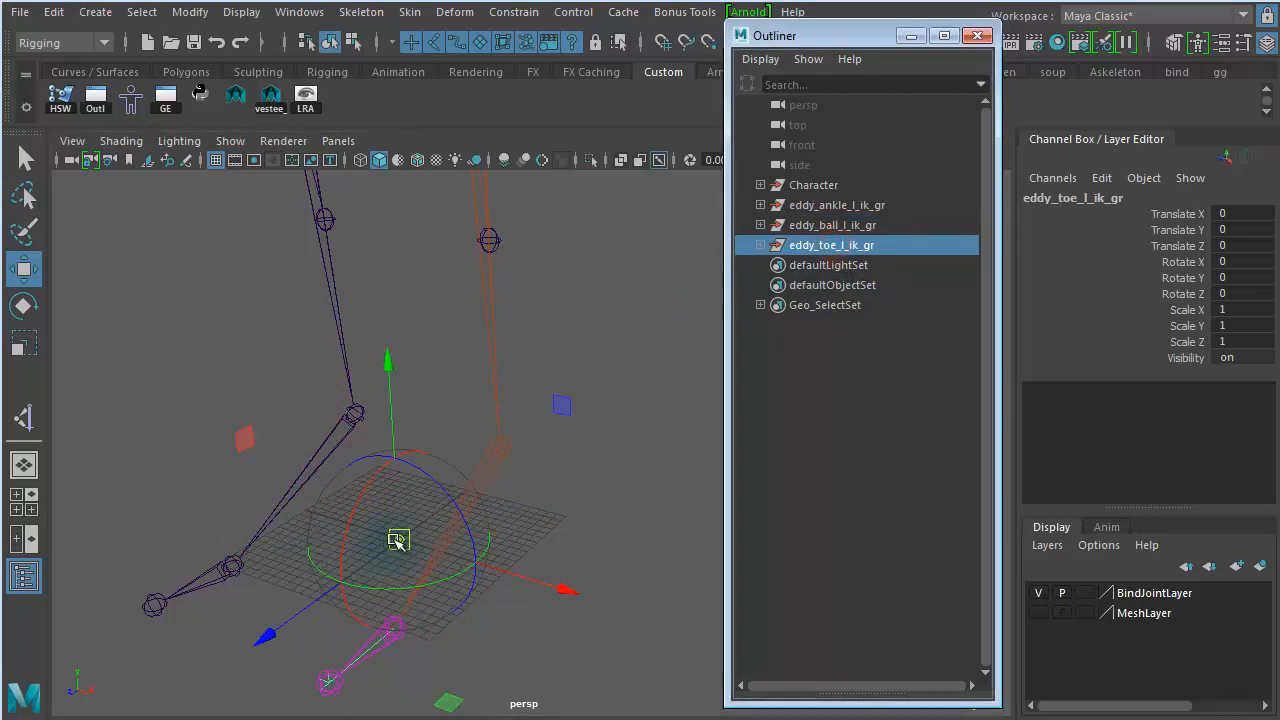
{"action": "key", "text": "v"}
{"action": "middle_click_drag", "start_coordinate": [402, 626], "coordinate": [401, 646]}
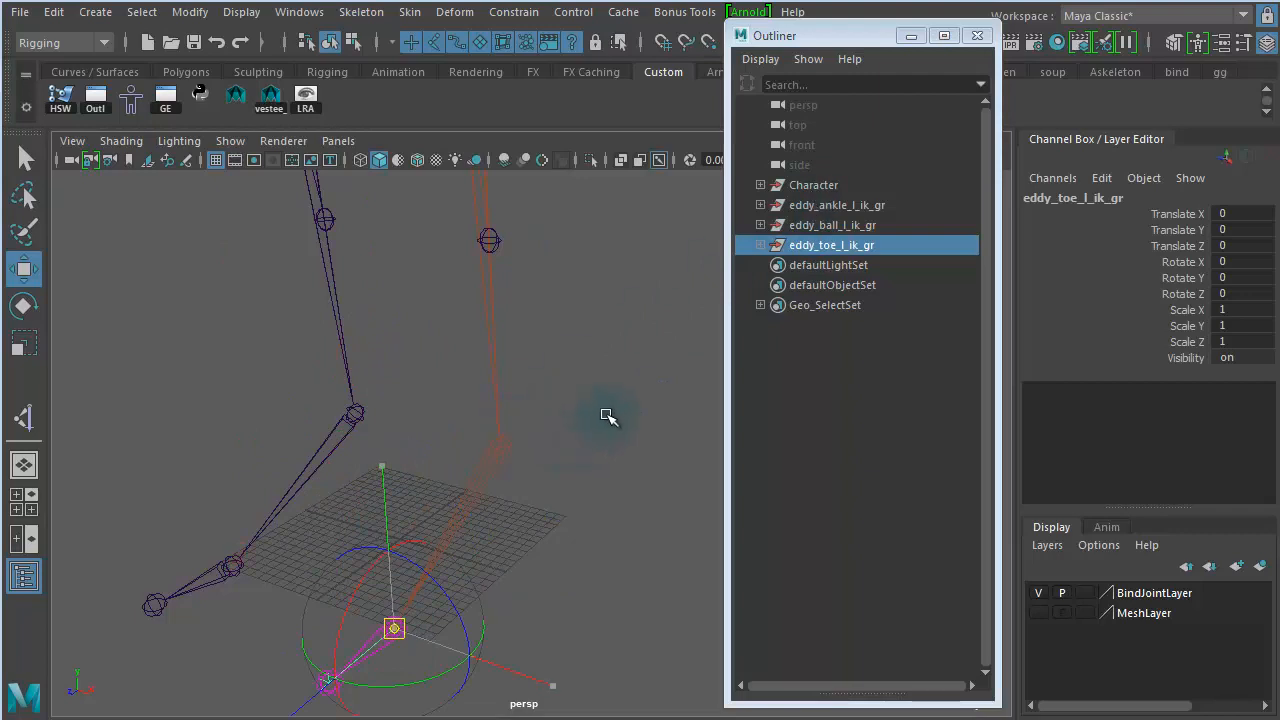
{"action": "left_click", "coordinate": [817, 205]}
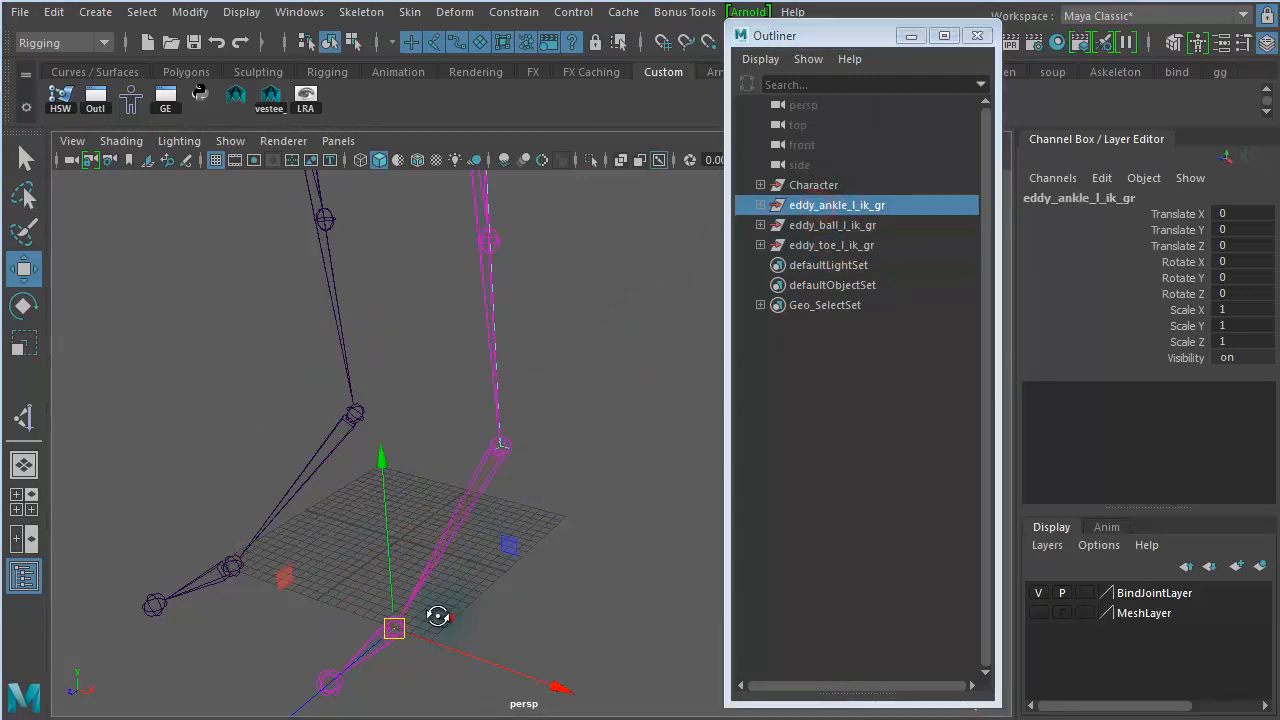
{"action": "left_click_drag", "start_coordinate": [437, 611], "coordinate": [354, 580], "text": "alt"}
{"action": "left_click", "coordinate": [801, 225]}
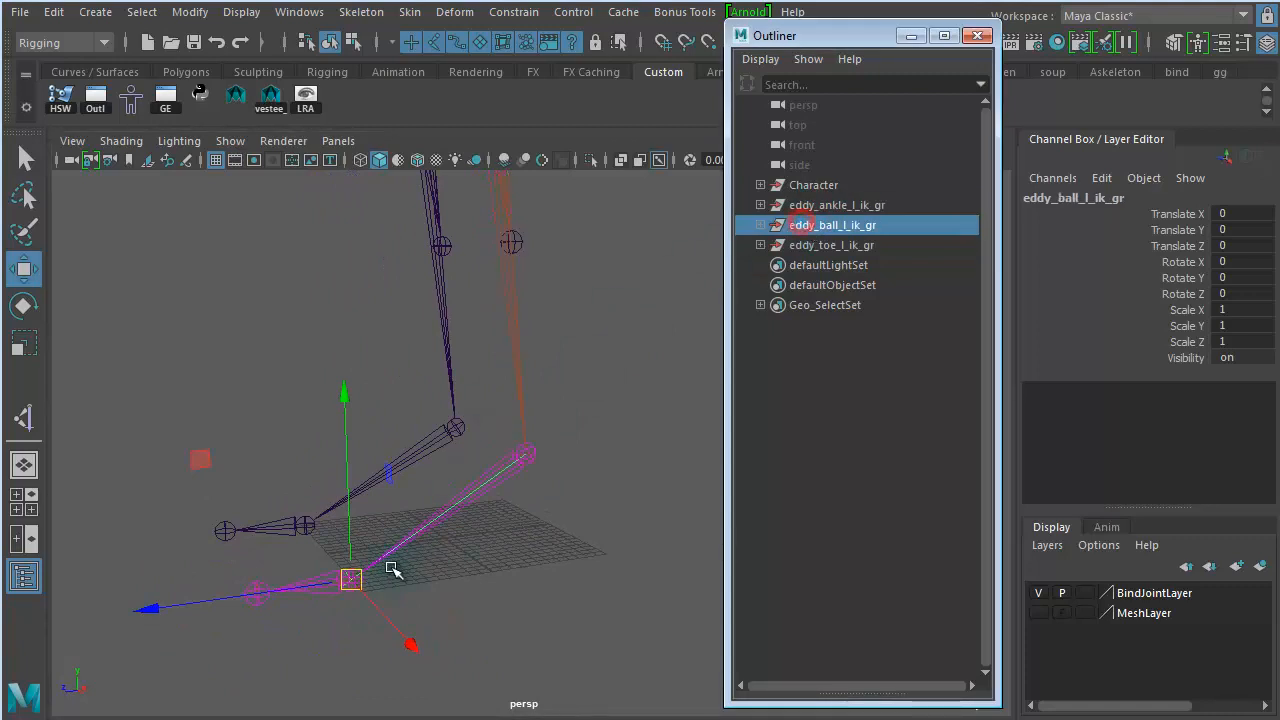
{"action": "left_click", "coordinate": [836, 247]}
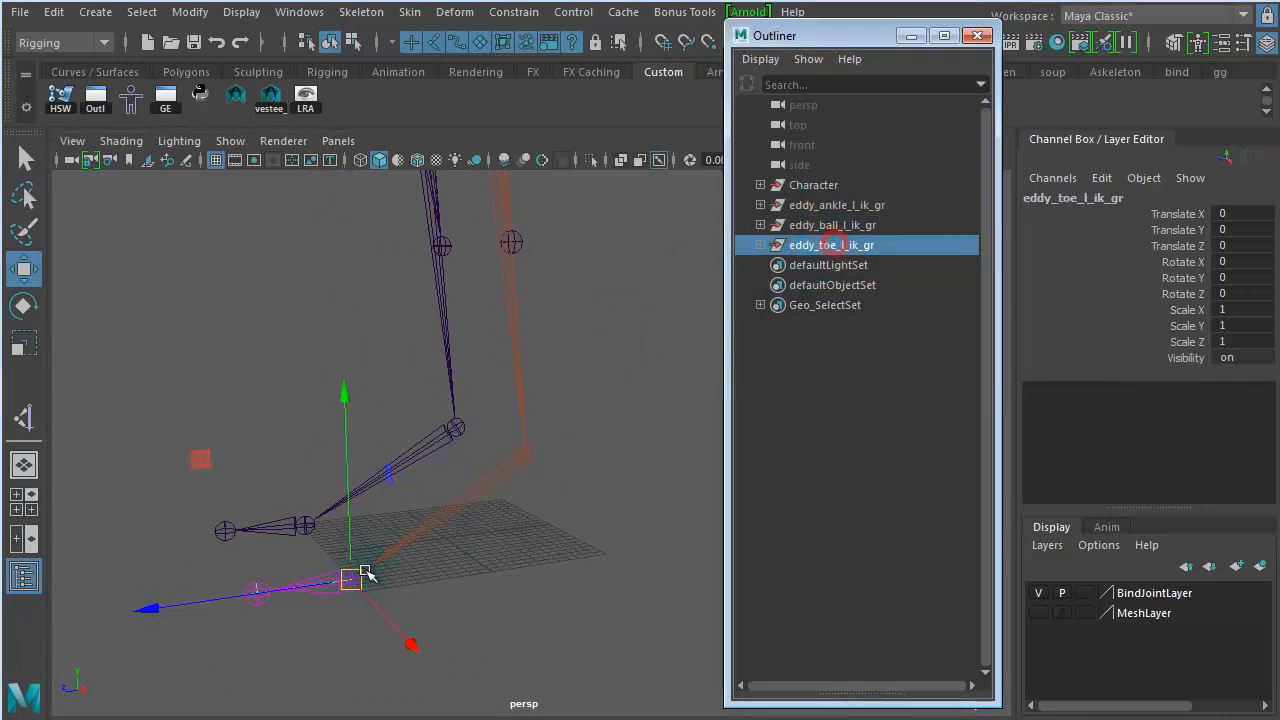
{"action": "left_click", "coordinate": [572, 527]}
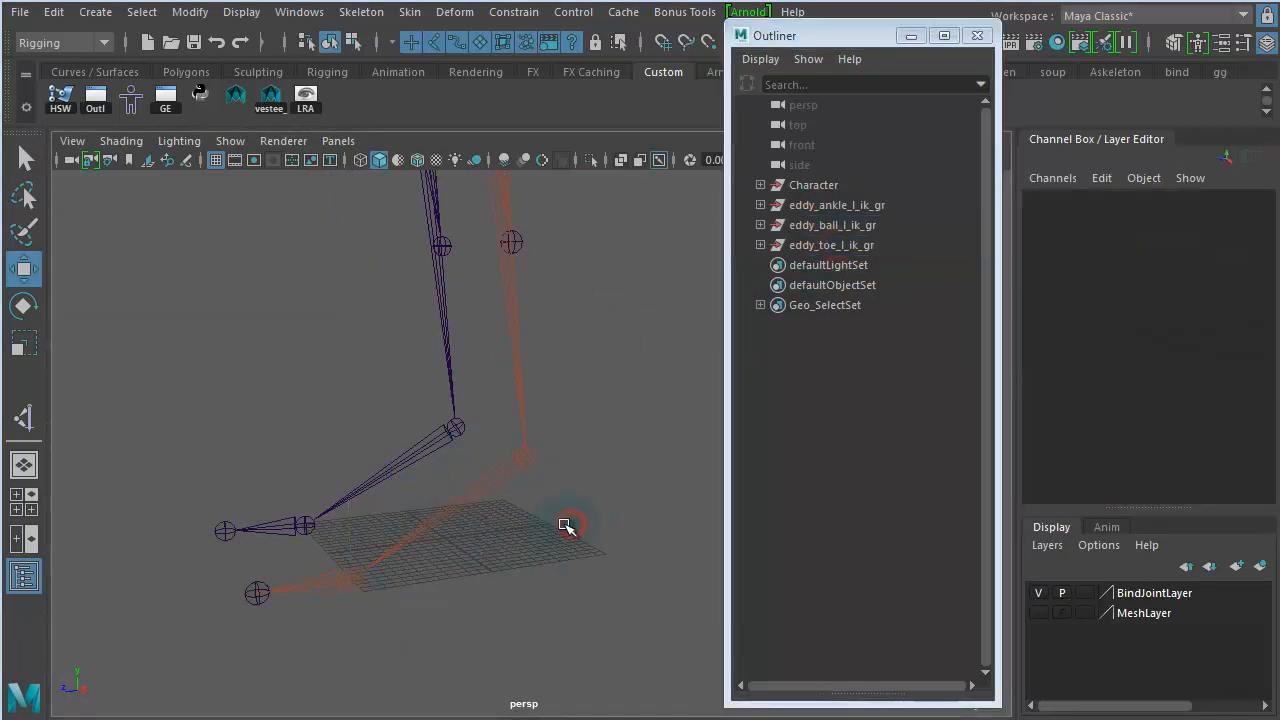
Show MeshLayer again and group the ankle, ball and toe IK groups together under one new parent group.
{"action": "left_click_drag", "start_coordinate": [566, 523], "coordinate": [449, 477], "text": "alt"}
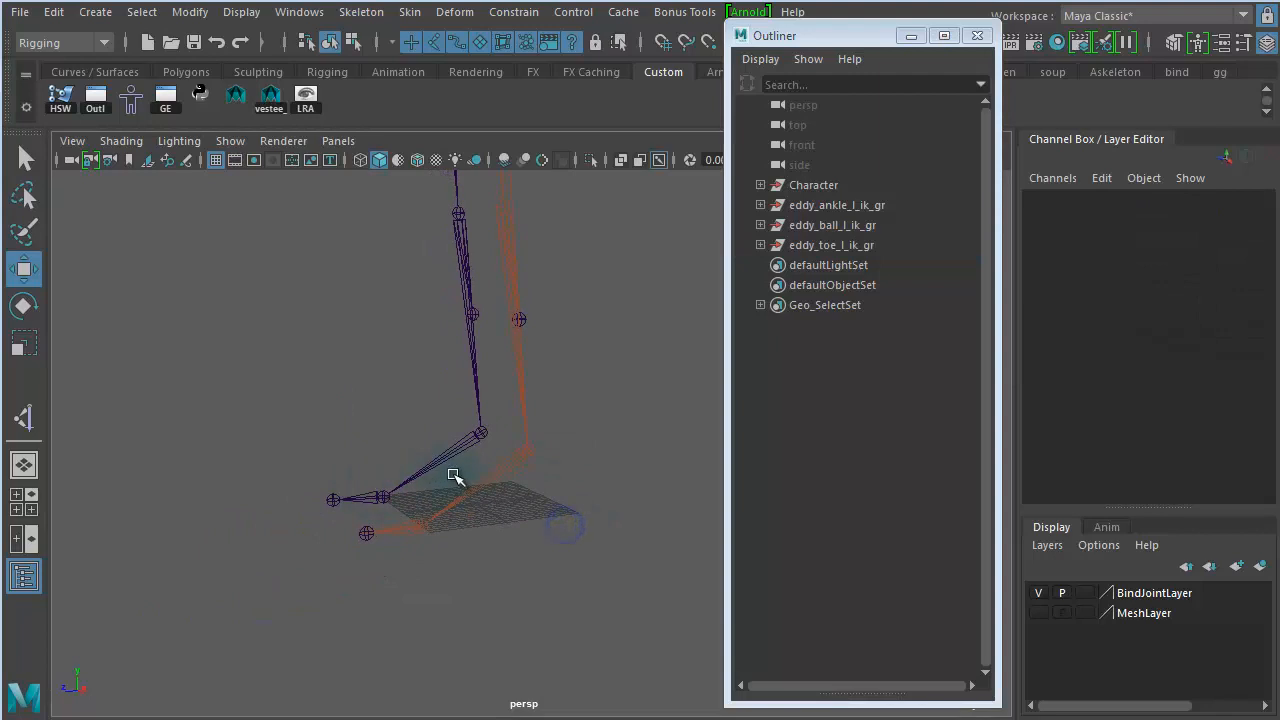
{"action": "left_click", "coordinate": [1040, 615]}
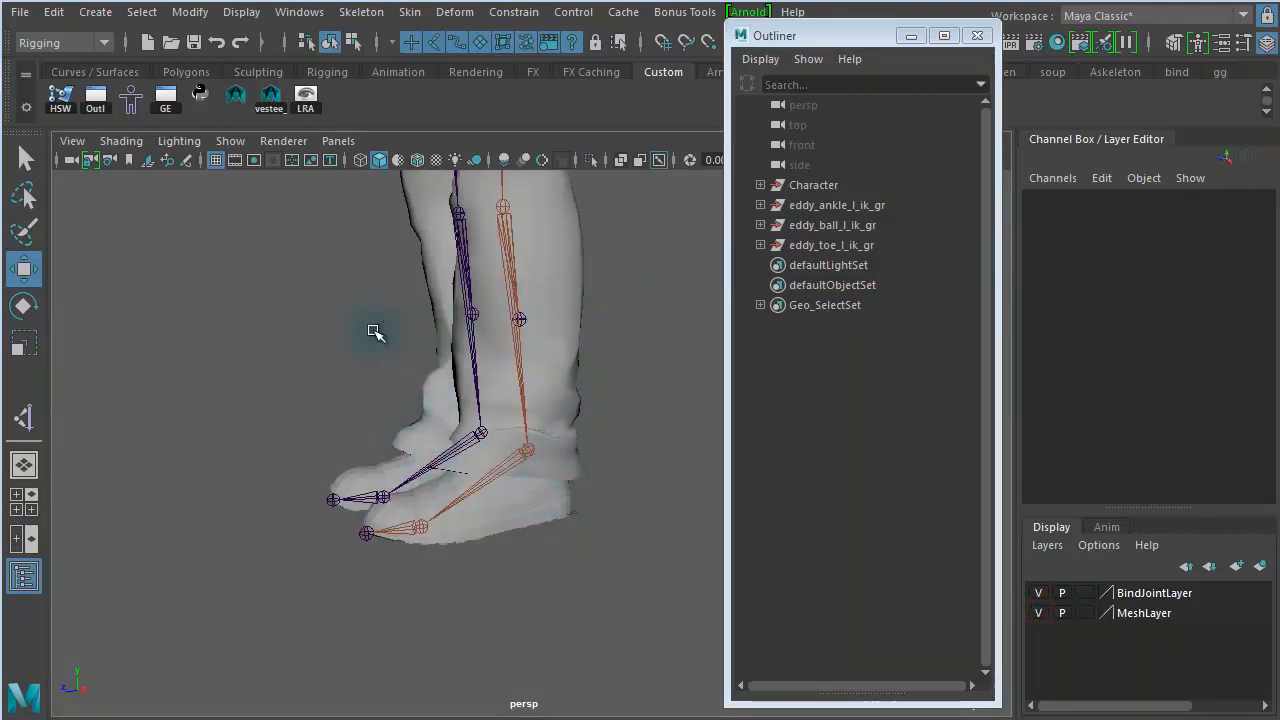
{"action": "right_click_drag", "start_coordinate": [305, 557], "coordinate": [755, 581], "text": "alt"}
{"action": "middle_click_drag", "start_coordinate": [361, 478], "coordinate": [510, 316], "text": "alt"}
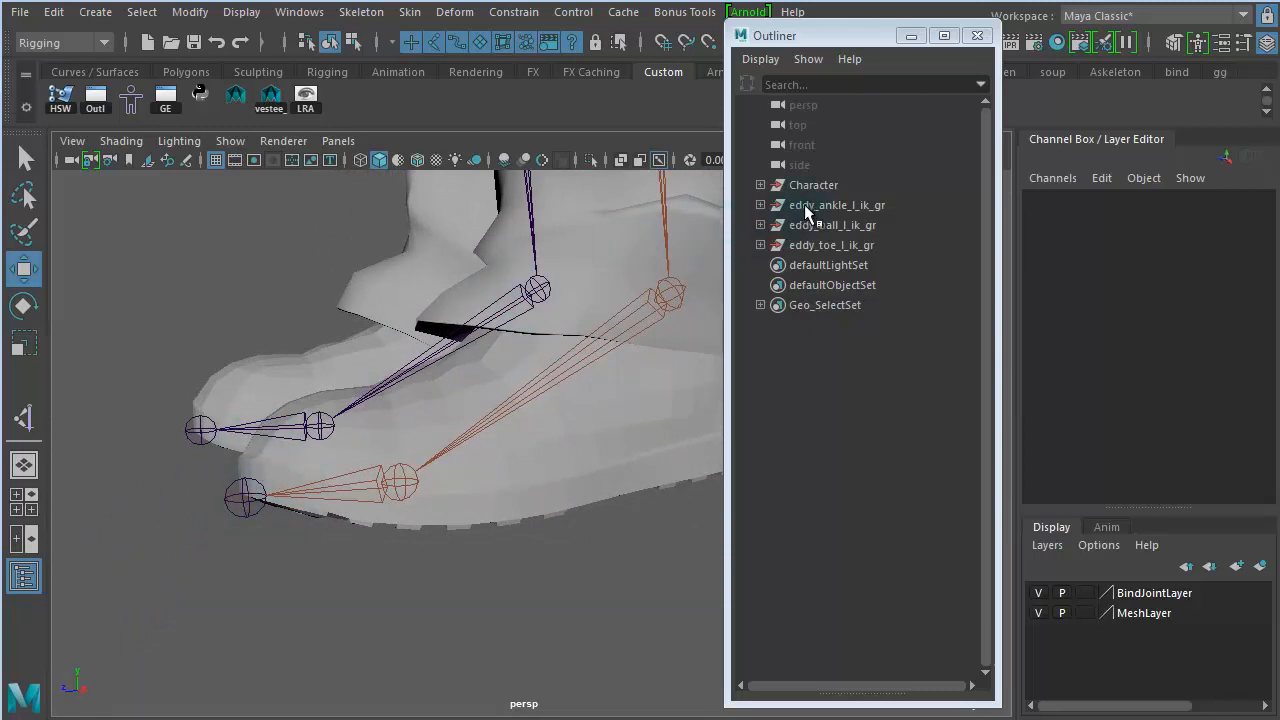
{"action": "left_click_drag", "start_coordinate": [816, 200], "coordinate": [826, 248]}
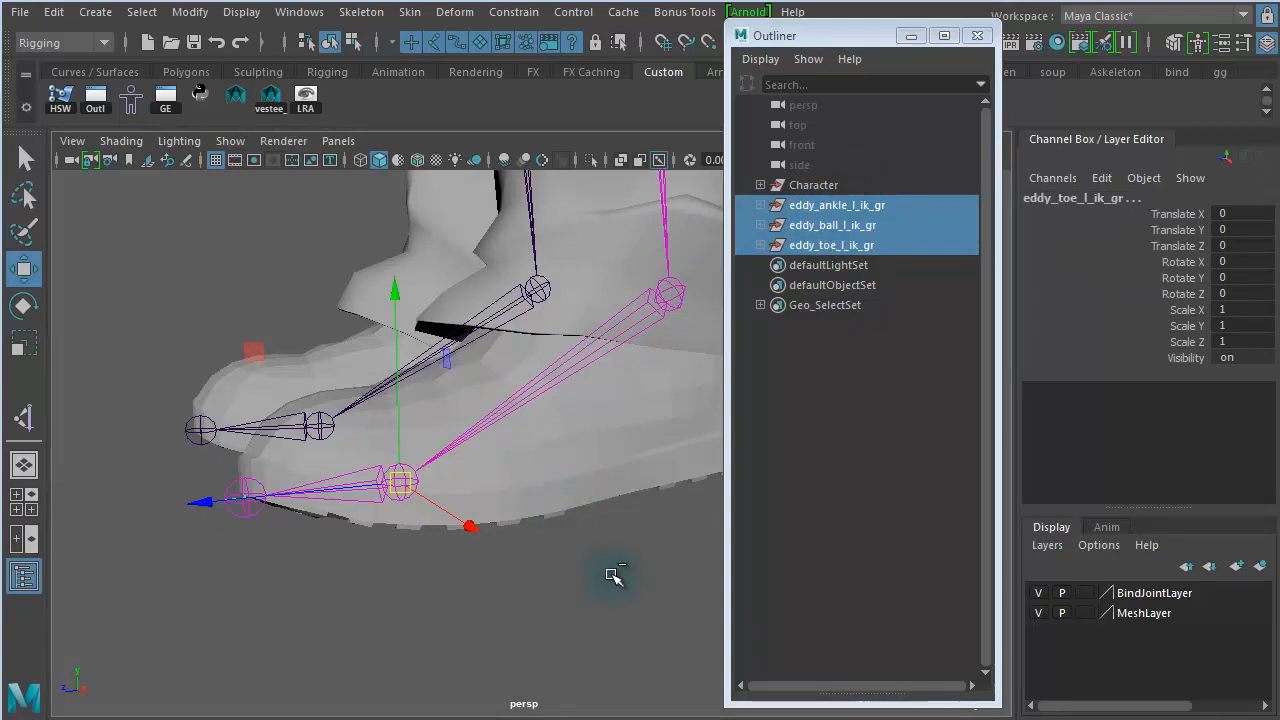
{"action": "key", "text": "ctrl+g"}
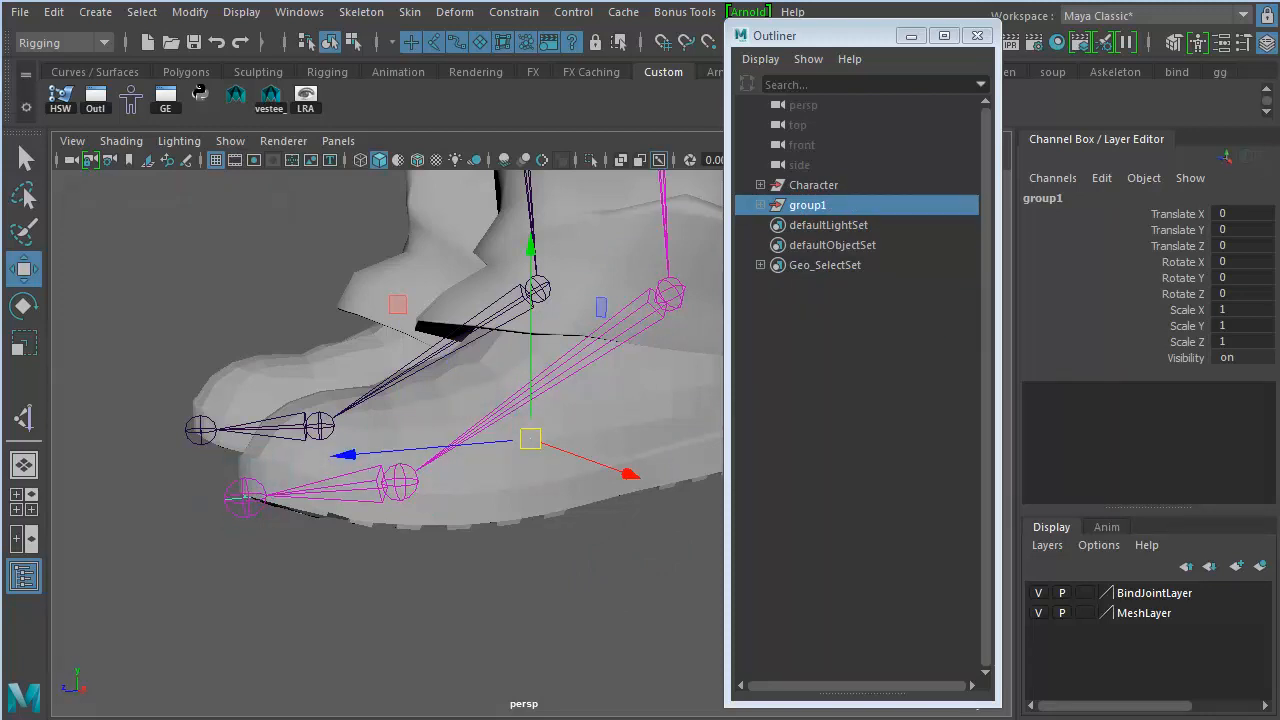
Rename the new parent group as eddy_toePiv_rotX_l_gr, copied from the name list in the Script Editor.
{"action": "left_click_drag", "start_coordinate": [1279, 114], "coordinate": [815, 68]}
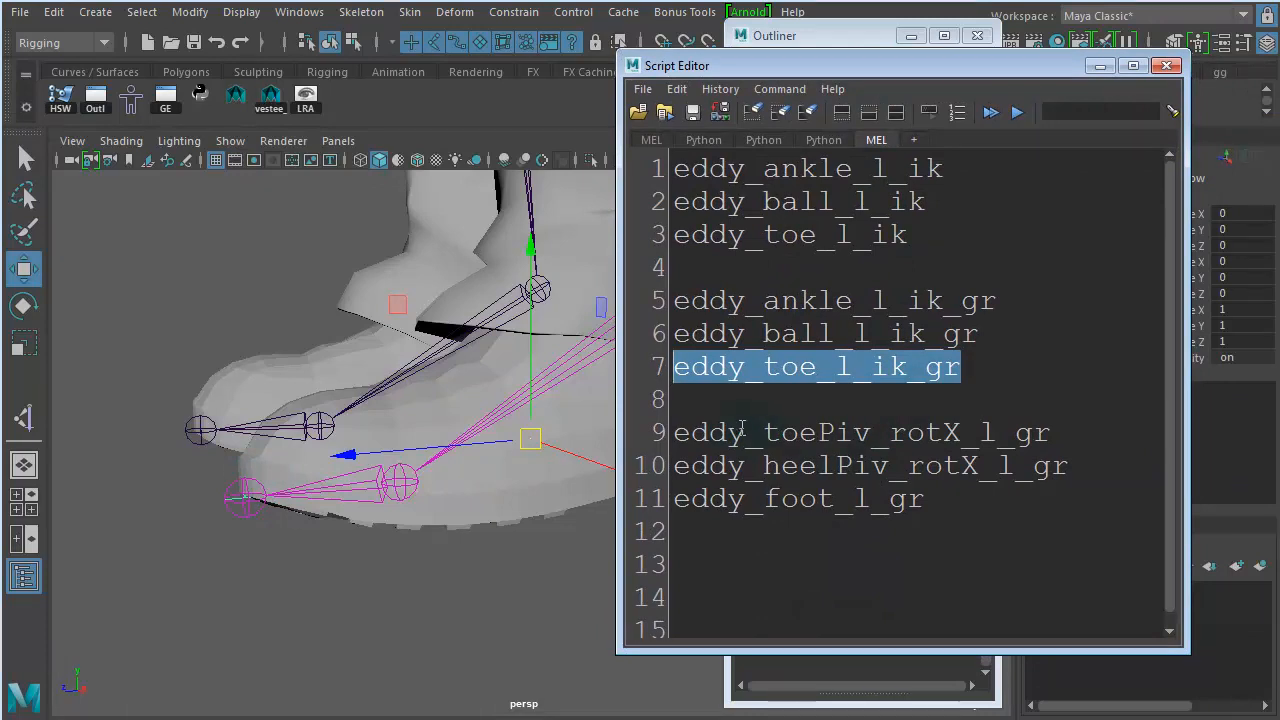
{"action": "left_click_drag", "start_coordinate": [739, 437], "coordinate": [668, 439]}
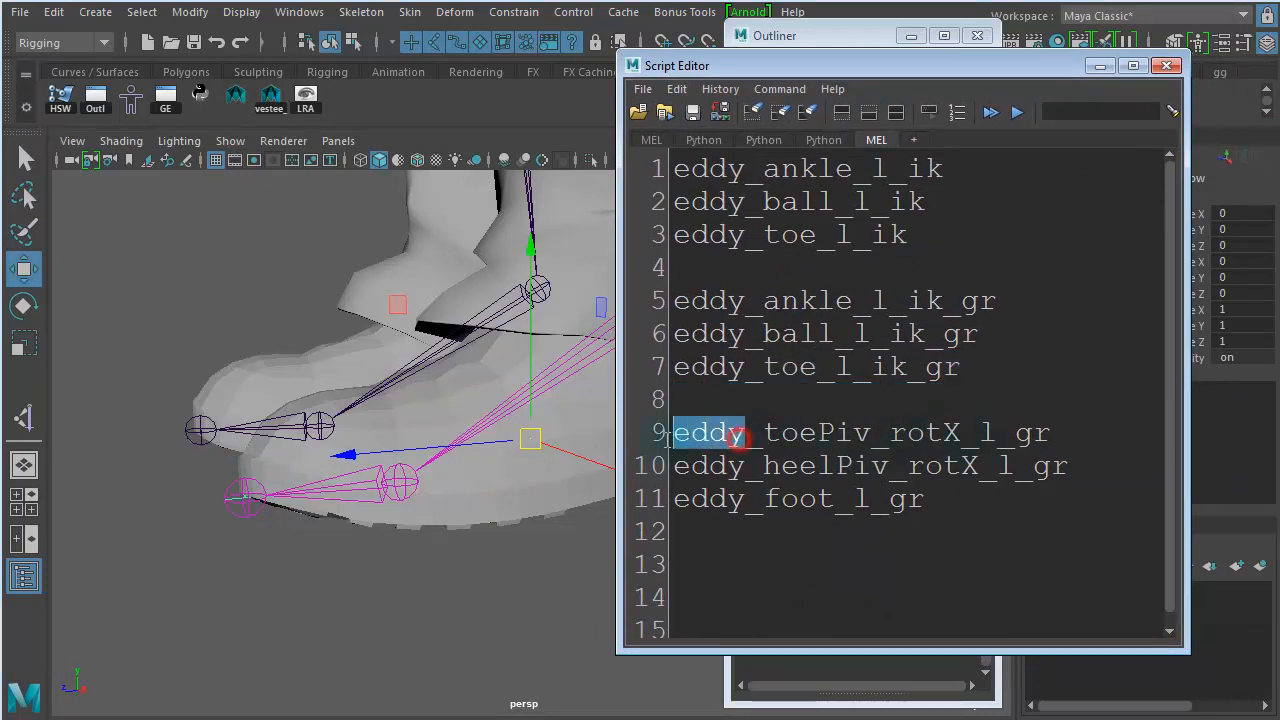
{"action": "left_click_drag", "start_coordinate": [871, 432], "coordinate": [764, 432]}
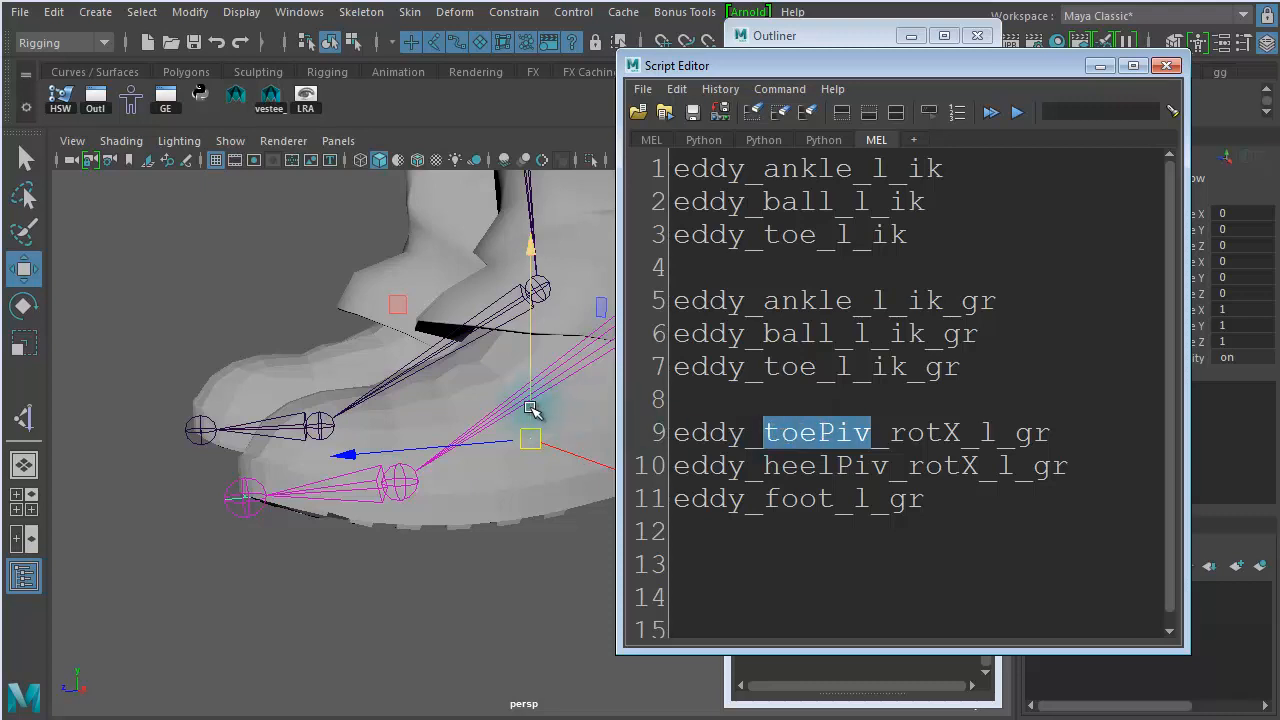
{"action": "left_click_drag", "start_coordinate": [963, 432], "coordinate": [889, 432]}
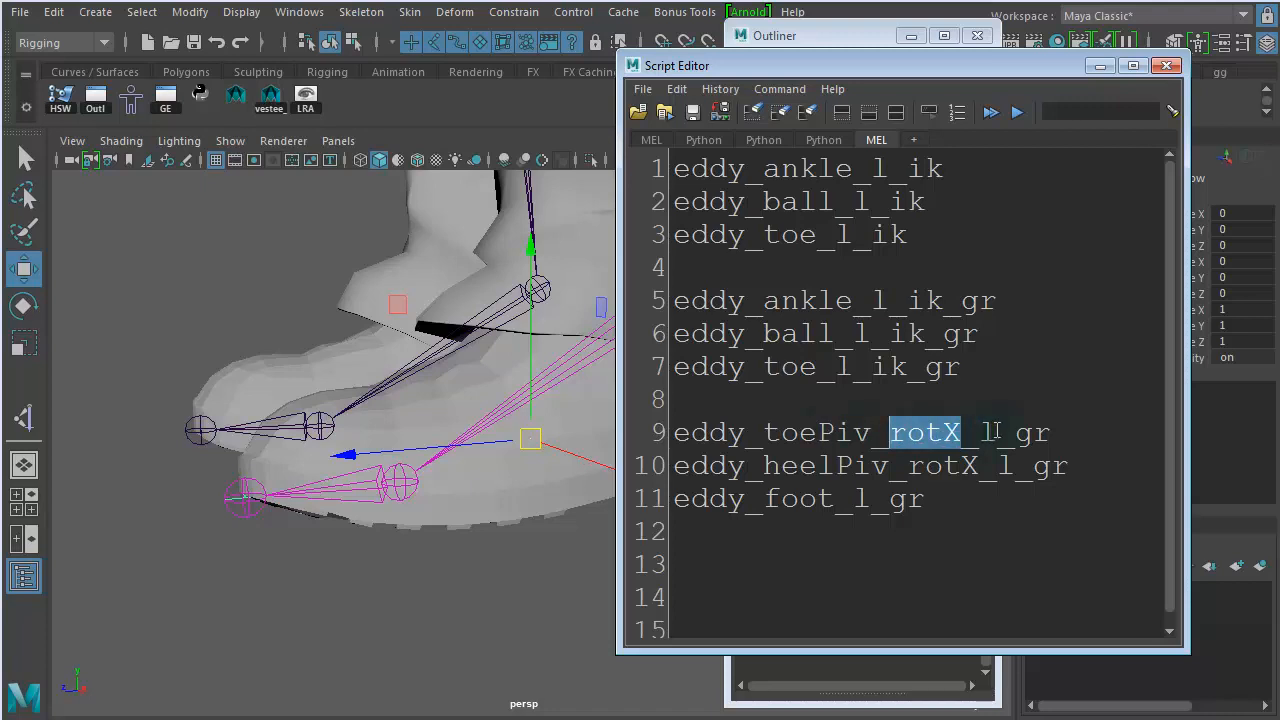
{"action": "left_click_drag", "start_coordinate": [997, 432], "coordinate": [980, 432]}
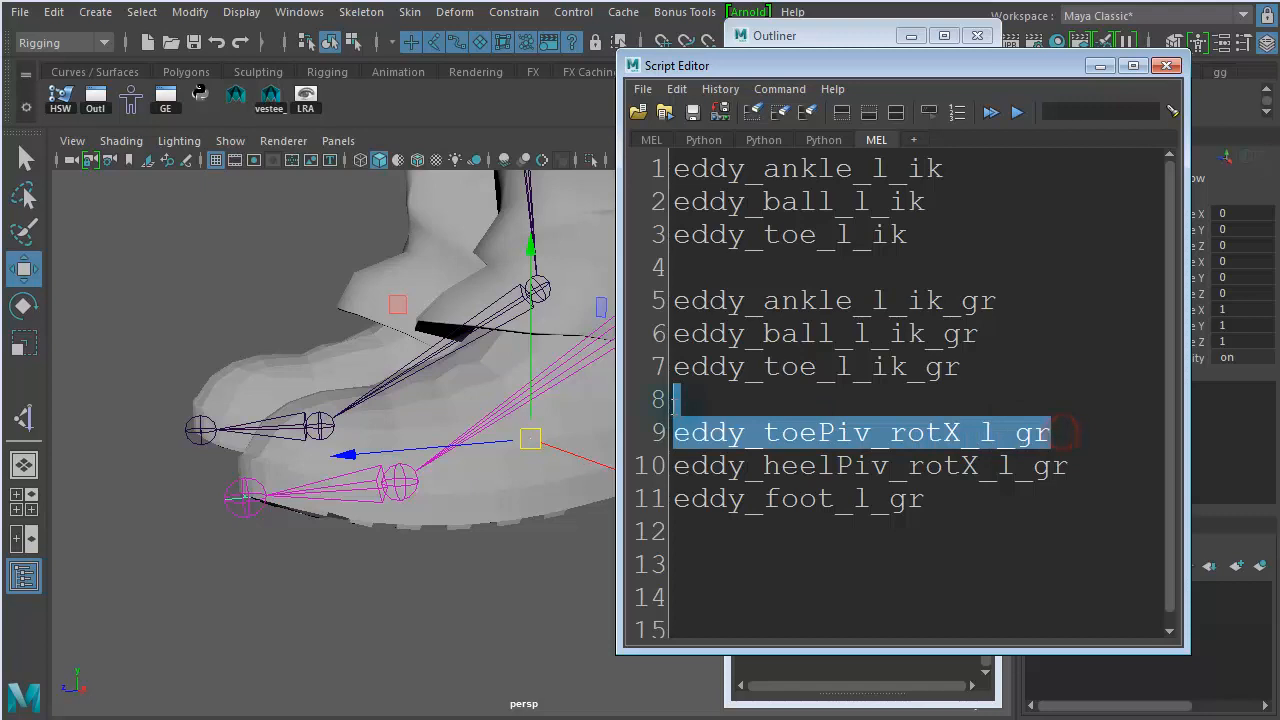
{"action": "left_click_drag", "start_coordinate": [1058, 433], "coordinate": [676, 432]}
{"action": "key", "text": "ctrl+c"}
{"action": "left_click_drag", "start_coordinate": [770, 68], "coordinate": [1279, 133]}
{"action": "left_click", "coordinate": [801, 207]}
{"action": "double_click", "coordinate": [801, 207]}
{"action": "key", "text": "ctrl+v"}
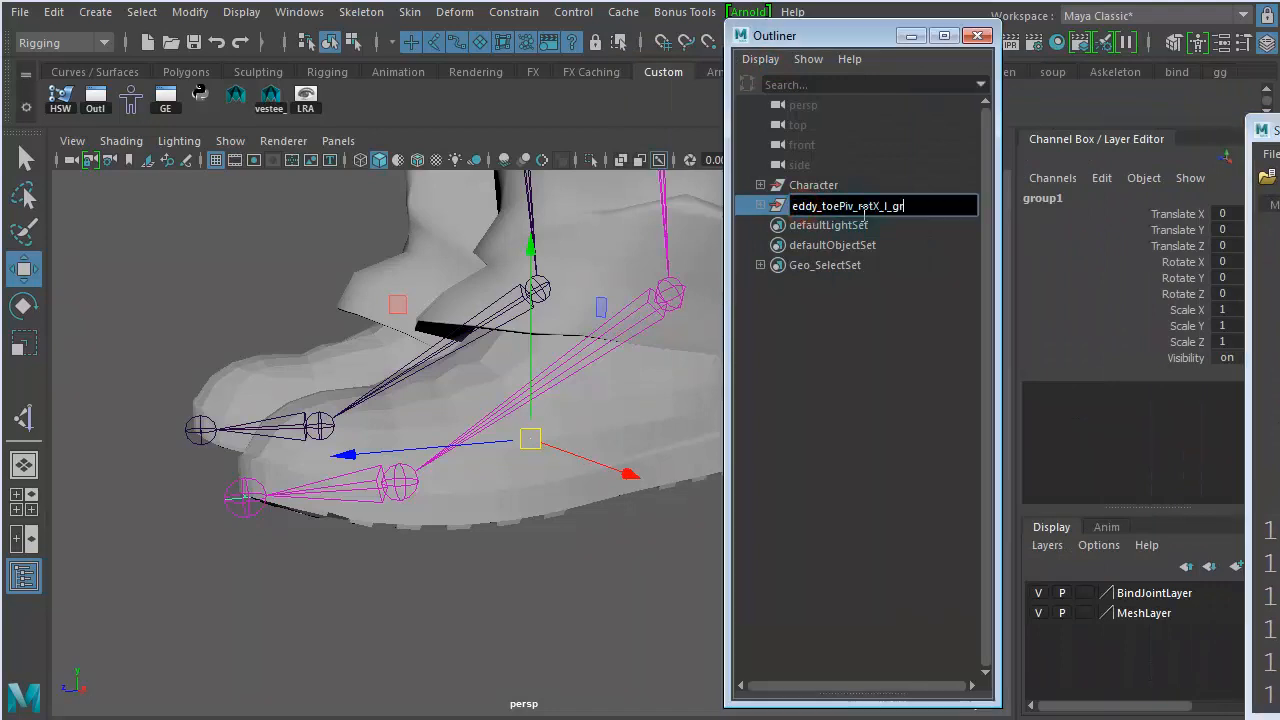
{"action": "key", "text": "Return"}
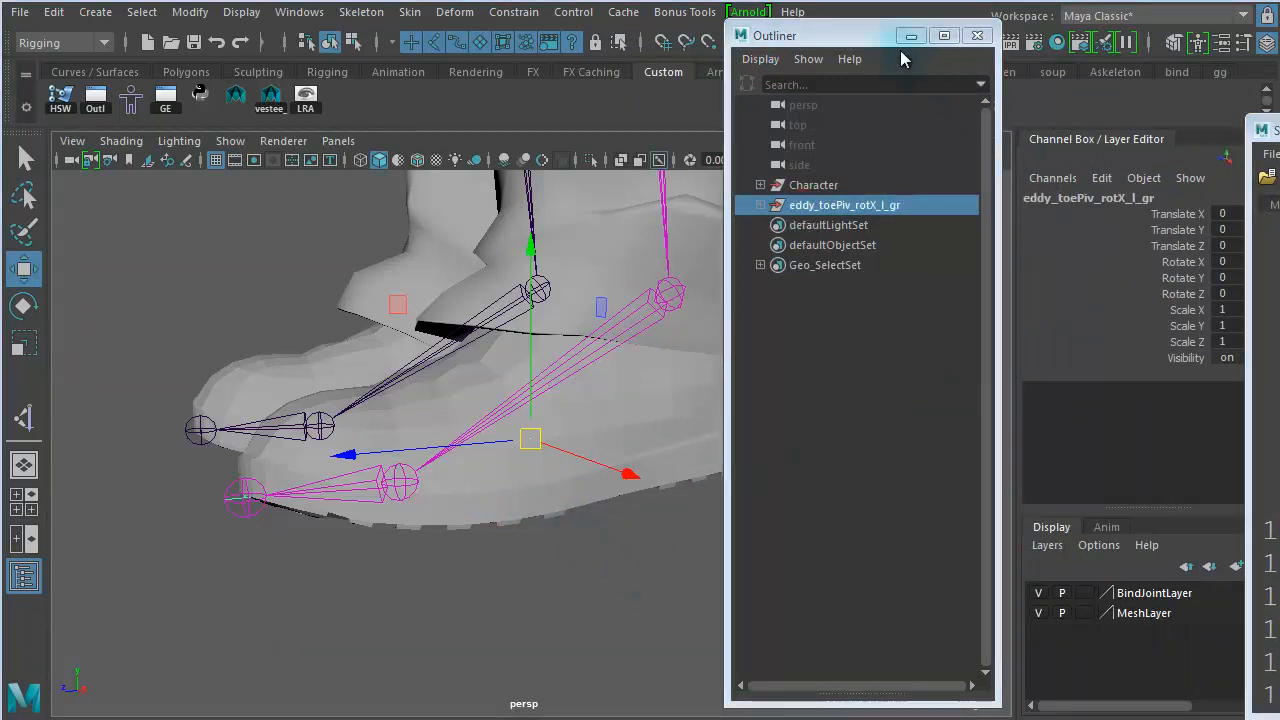
Move the Outliner clear of the feet and shift the pivot of eddy_toePiv_rotX_l_gr forward to the shoe tip's depth.
{"action": "left_click_drag", "start_coordinate": [860, 35], "coordinate": [1198, 75]}
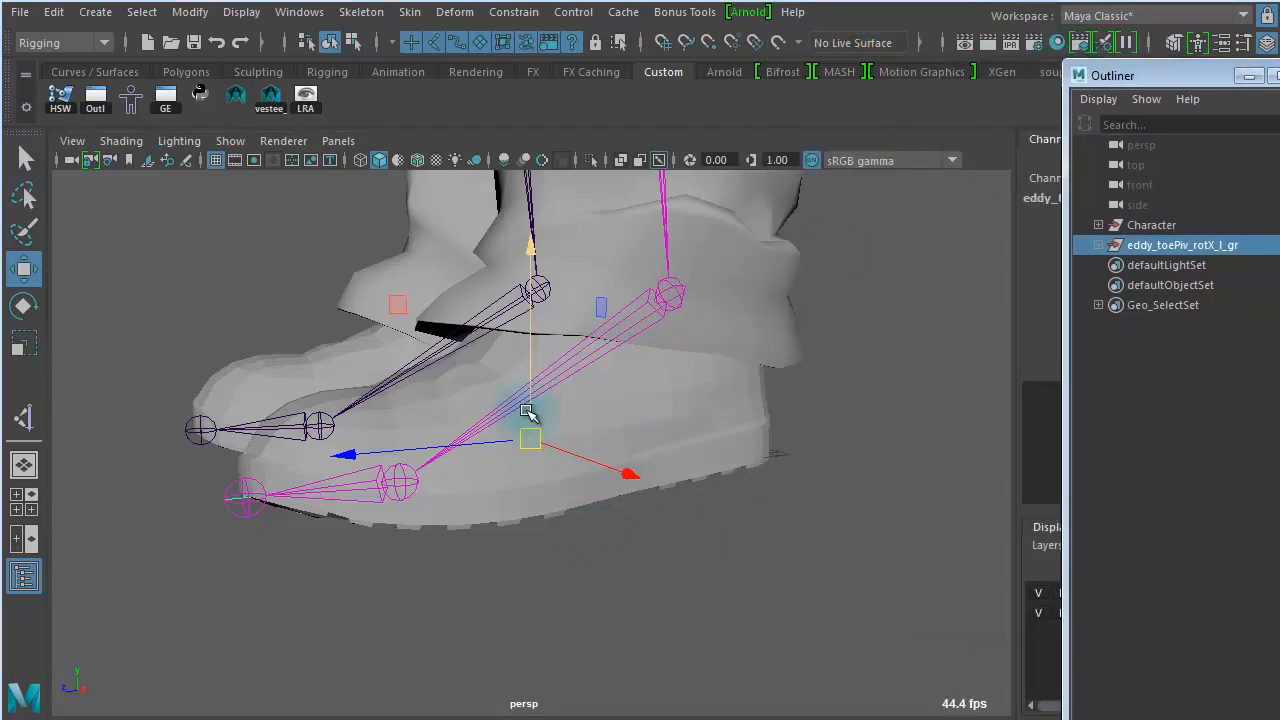
{"action": "key", "text": "d"}
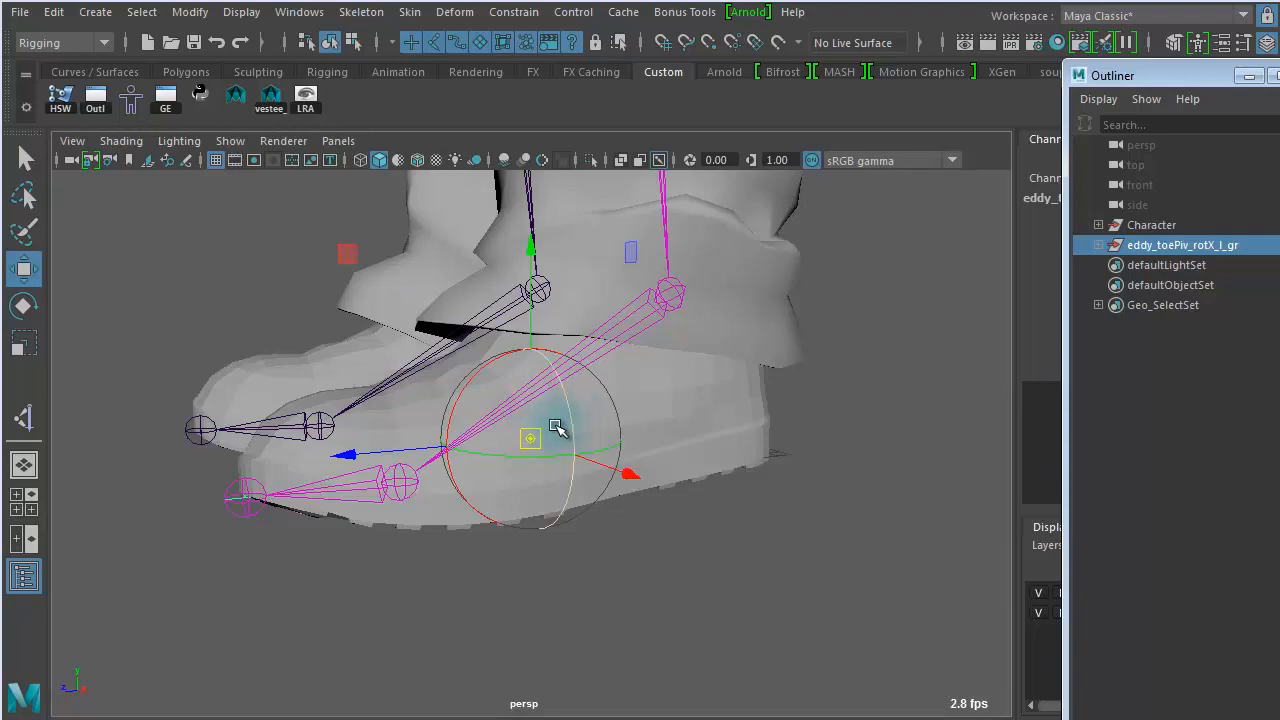
{"action": "left_click_drag", "start_coordinate": [366, 450], "coordinate": [8, 448]}
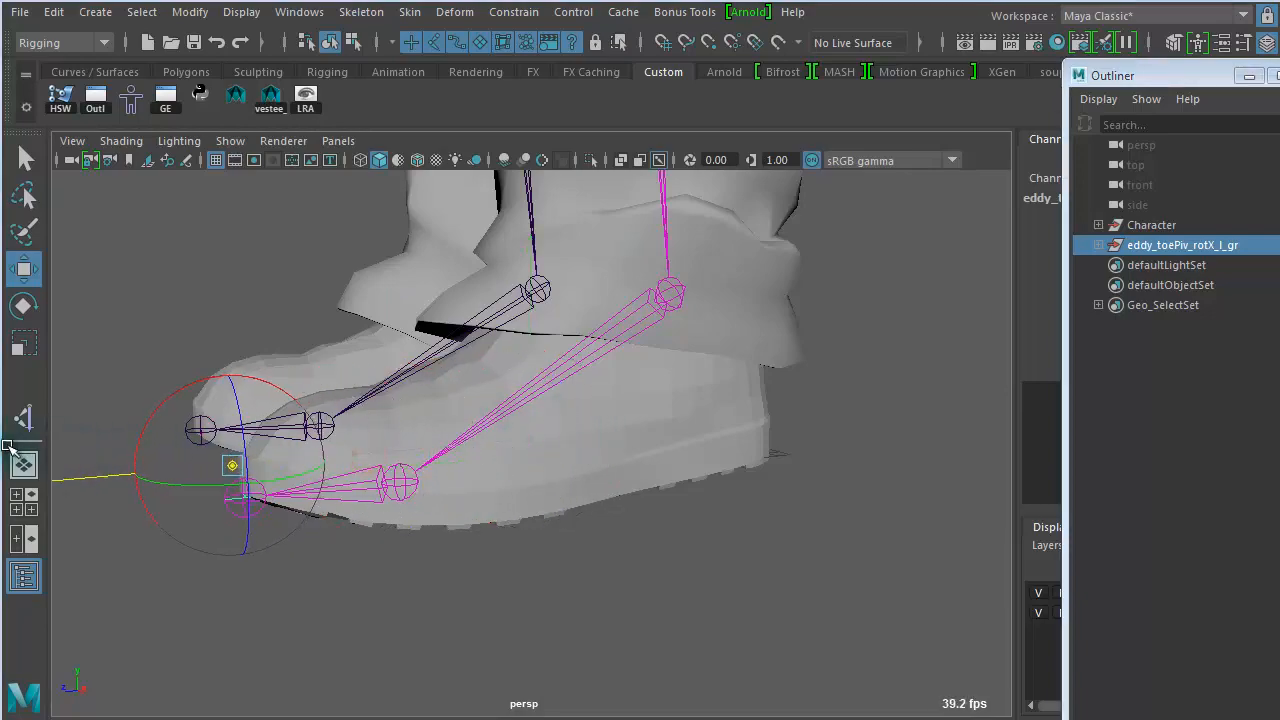
In the top view, move the pivot of eddy_toePiv_rotX_l_gr sideways onto the left shoe and slightly forward to its tip.
{"action": "key", "text": "space"}
{"action": "key", "text": "space"}
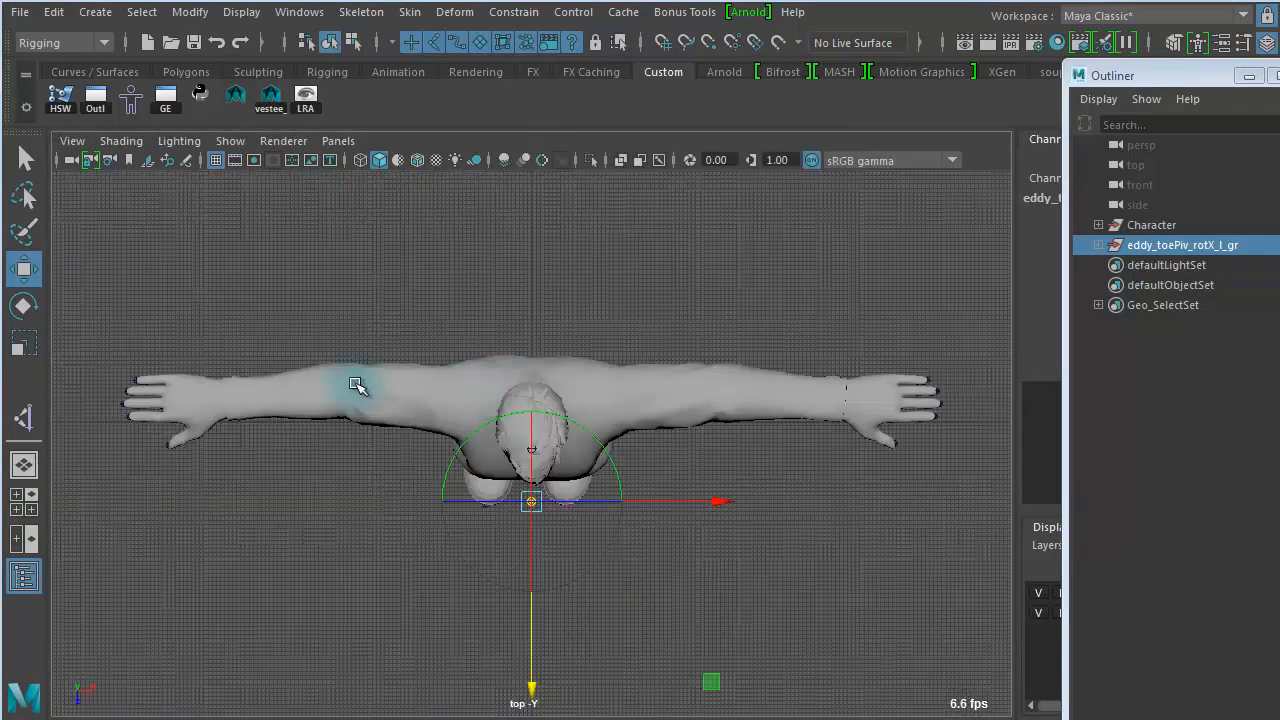
{"action": "right_click_drag", "start_coordinate": [240, 346], "coordinate": [855, 406], "text": "alt"}
{"action": "middle_click_drag", "start_coordinate": [692, 348], "coordinate": [603, 129], "text": "alt"}
{"action": "right_click_drag", "start_coordinate": [510, 205], "coordinate": [886, 206], "text": "alt"}
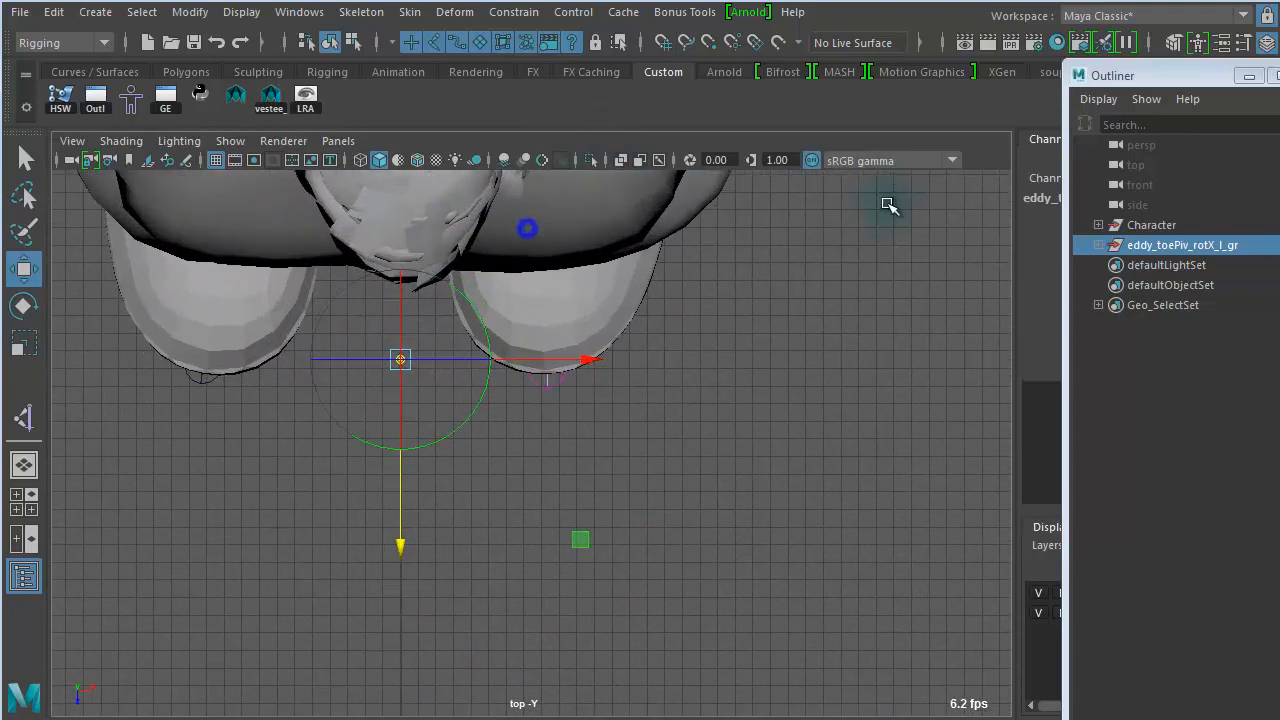
{"action": "left_click_drag", "start_coordinate": [606, 357], "coordinate": [740, 360]}
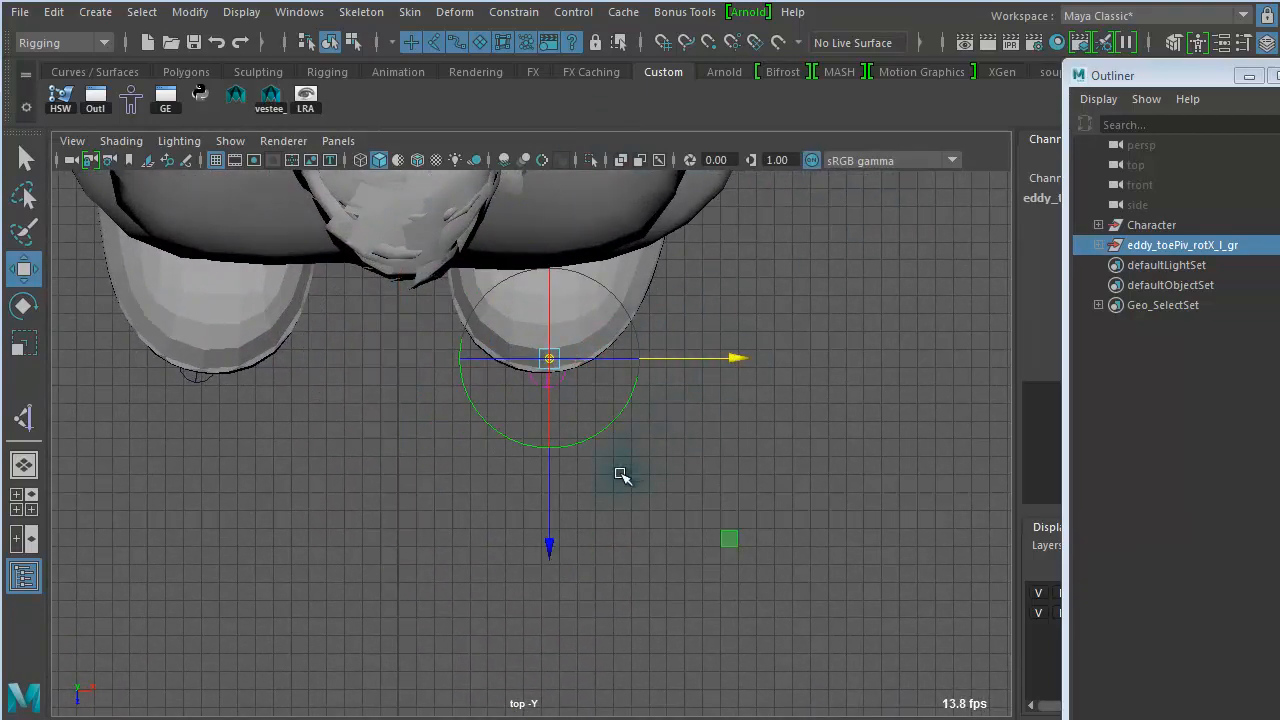
{"action": "left_click_drag", "start_coordinate": [551, 542], "coordinate": [552, 561]}
Fine-tune the toe pivot in the top view so it sits exactly on the front edge of the left shoe, near its centre.
{"action": "right_click_drag", "start_coordinate": [632, 378], "coordinate": [960, 402], "text": "alt"}
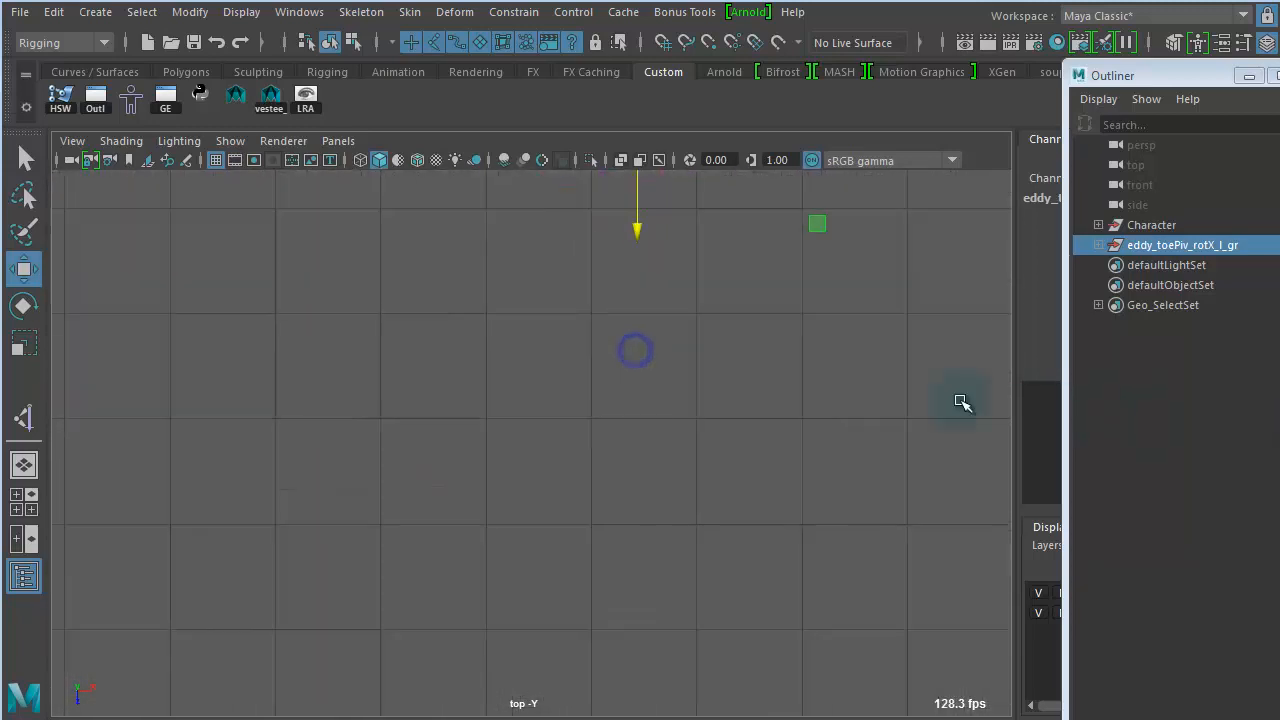
{"action": "middle_click_drag", "start_coordinate": [738, 484], "coordinate": [657, 716], "text": "alt"}
{"action": "right_click_drag", "start_coordinate": [523, 653], "coordinate": [755, 664], "text": "alt"}
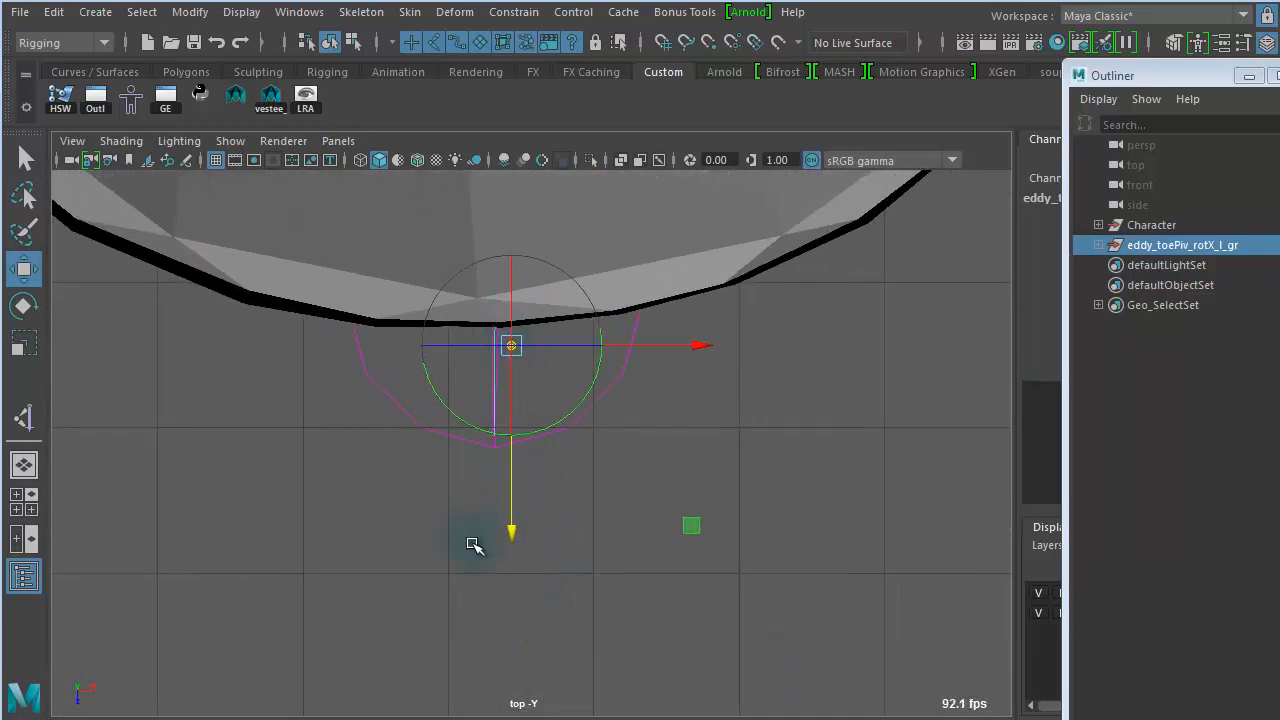
{"action": "left_click_drag", "start_coordinate": [511, 541], "coordinate": [514, 527]}
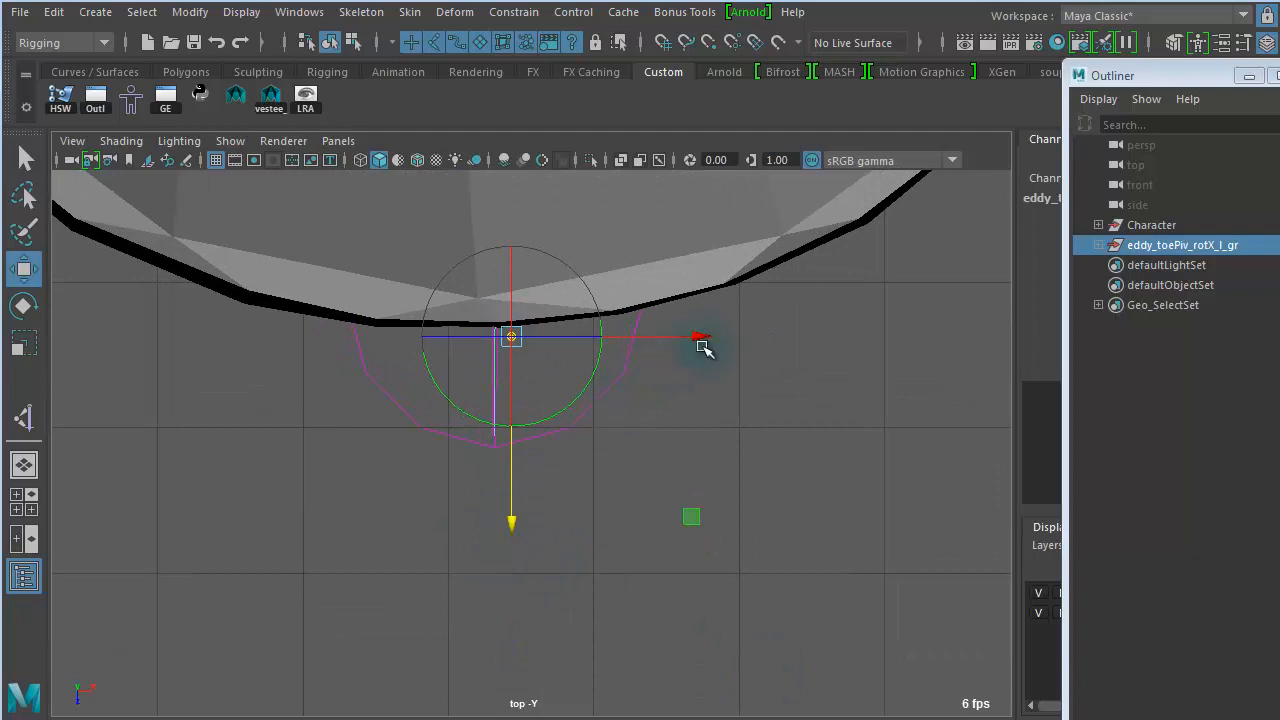
{"action": "left_click_drag", "start_coordinate": [701, 339], "coordinate": [674, 337]}
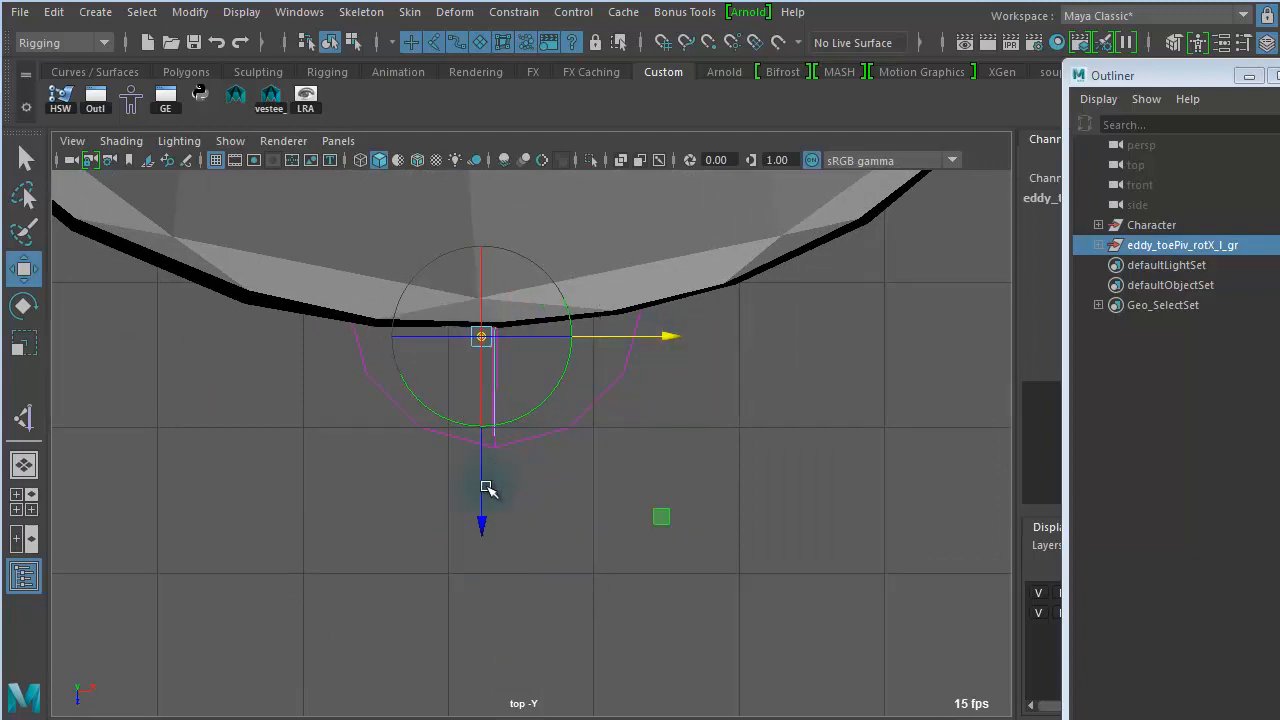
{"action": "left_click_drag", "start_coordinate": [480, 517], "coordinate": [483, 513]}
{"action": "key", "text": "space"}
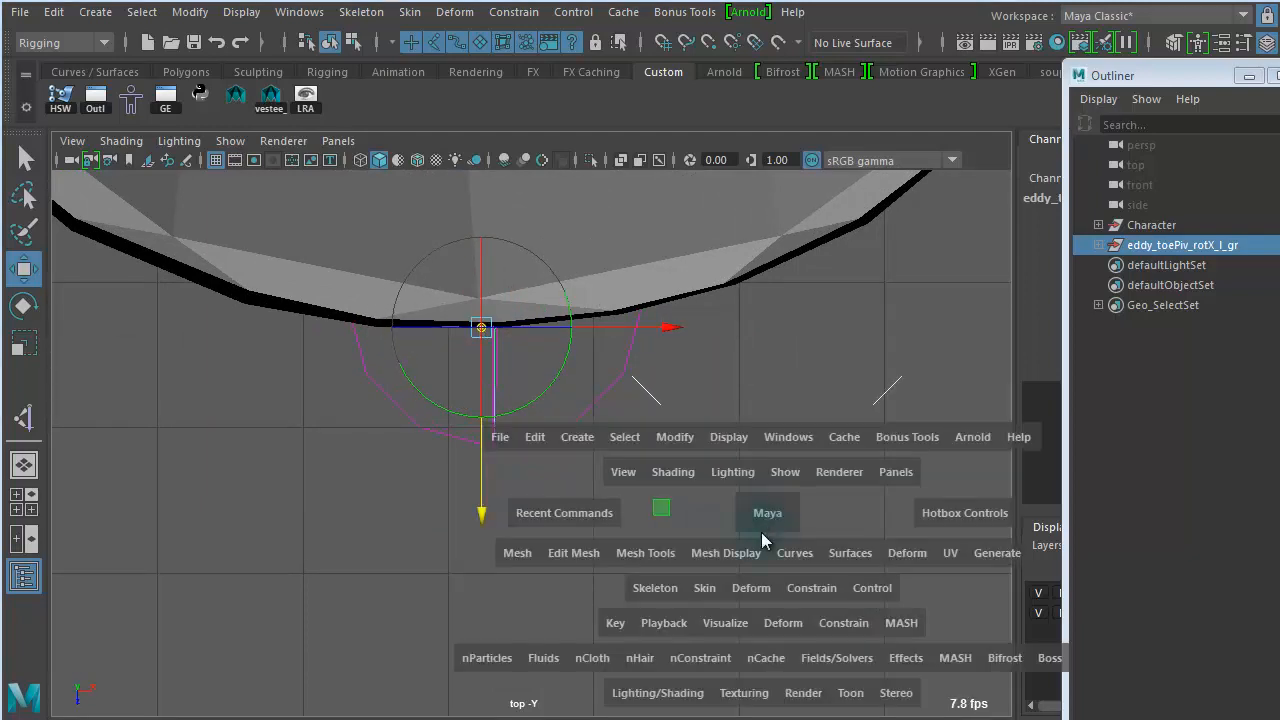
In the side view, raise the pivot of eddy_toePiv_rotX_l_gr to the shoe's toe tip and nudge it slightly forward.
{"action": "key", "text": "space"}
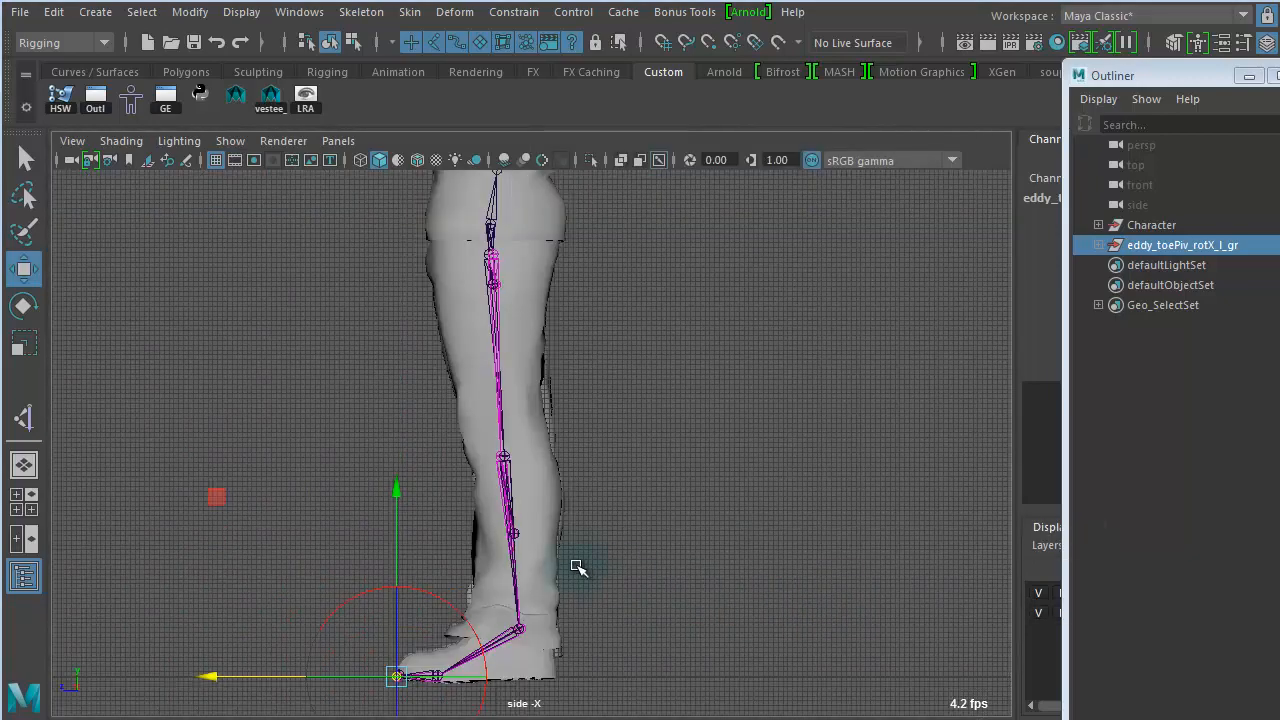
{"action": "right_click_drag", "start_coordinate": [594, 554], "coordinate": [794, 537], "text": "alt"}
{"action": "middle_click_drag", "start_coordinate": [530, 662], "coordinate": [557, 336], "text": "alt"}
{"action": "left_click_drag", "start_coordinate": [296, 556], "coordinate": [583, 329], "text": "ctrl+alt"}
{"action": "right_click_drag", "start_coordinate": [571, 532], "coordinate": [1136, 558], "text": "alt"}
{"action": "right_click_drag", "start_coordinate": [579, 487], "coordinate": [608, 455], "text": "alt"}
{"action": "middle_click_drag", "start_coordinate": [608, 455], "coordinate": [841, 426], "text": "alt"}
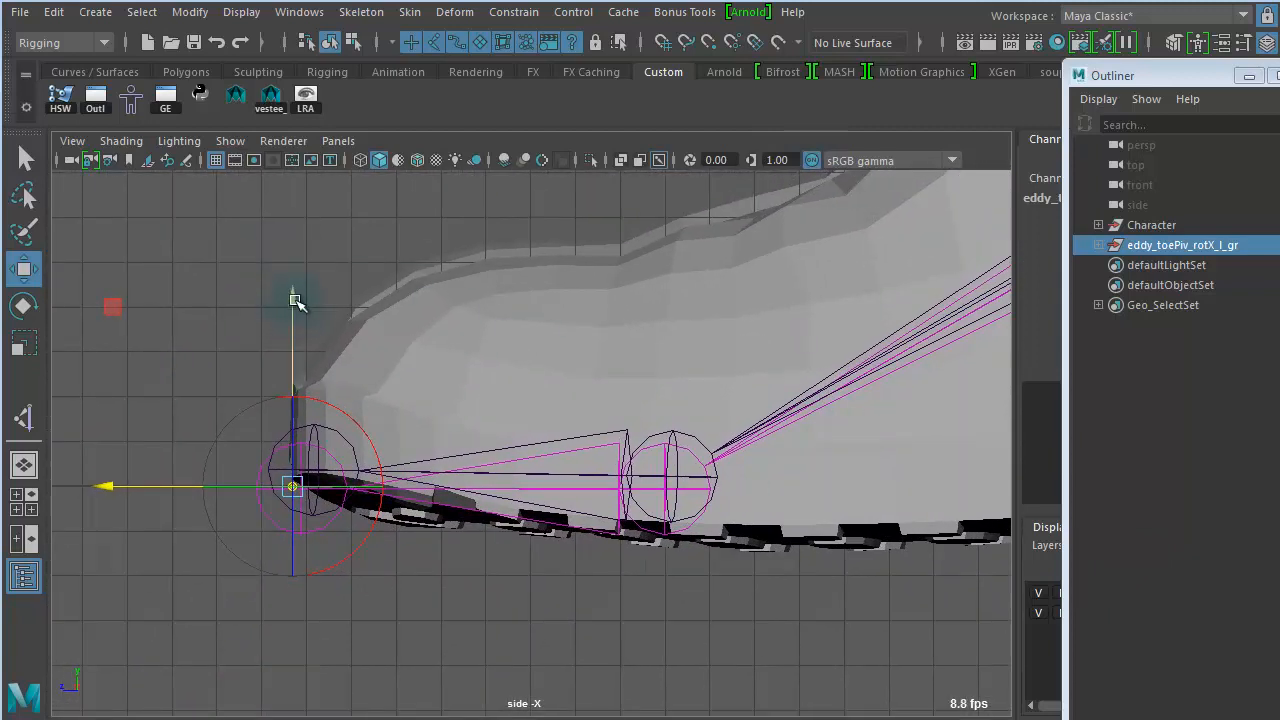
{"action": "left_click_drag", "start_coordinate": [296, 302], "coordinate": [294, 289]}
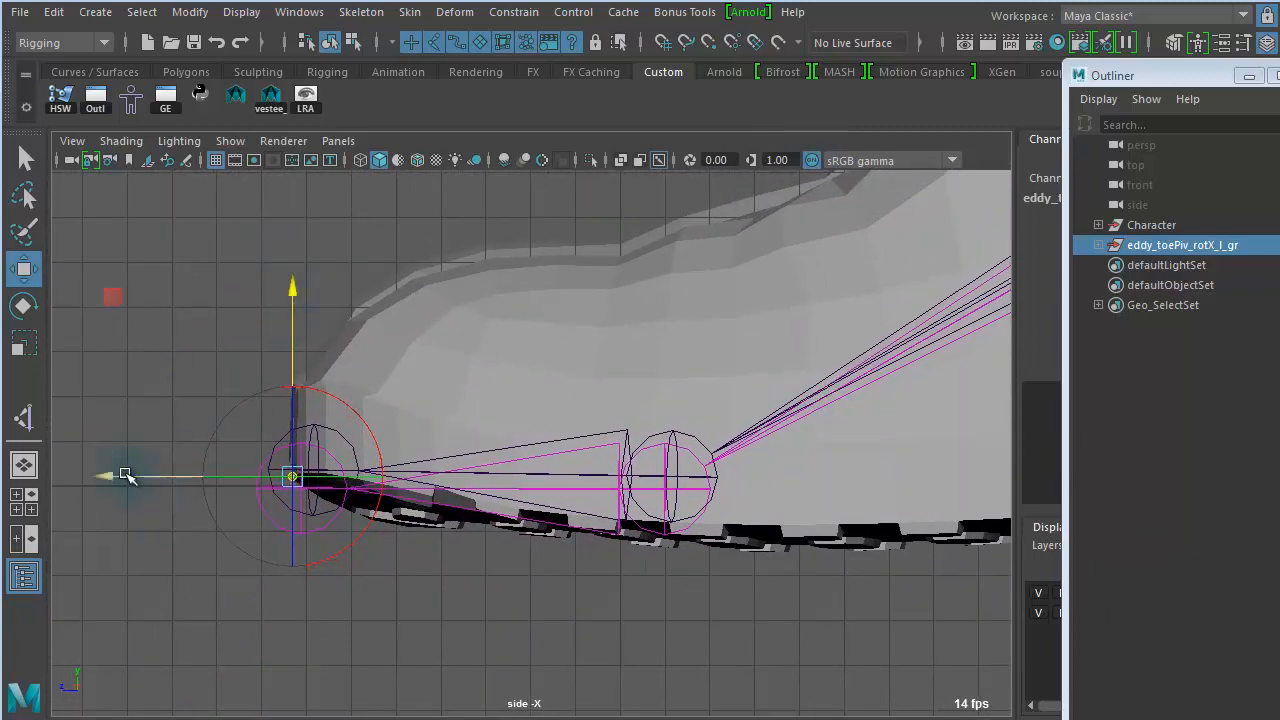
{"action": "left_click_drag", "start_coordinate": [126, 475], "coordinate": [122, 475]}
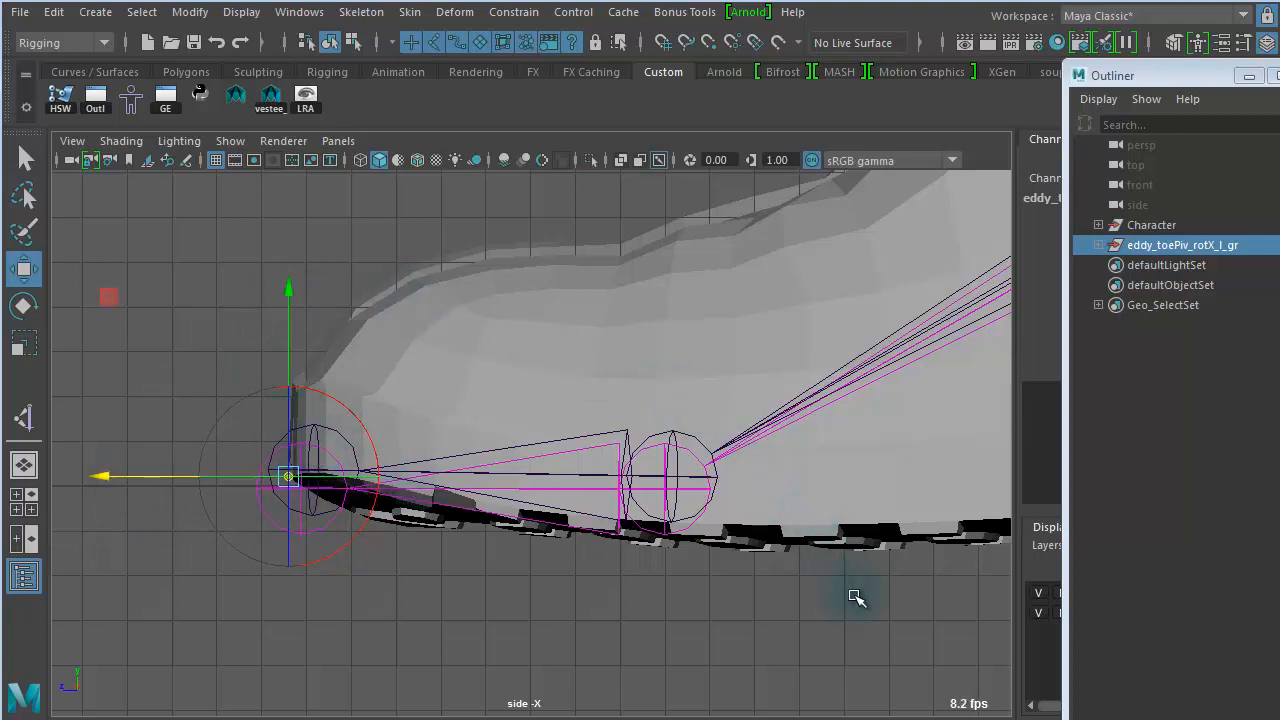
Lower the toe pivot in the side view to the level of the sole's underside and nudge it slightly back, directly beneath the toe tip.
{"action": "right_click_drag", "start_coordinate": [842, 595], "coordinate": [185, 418], "text": "alt"}
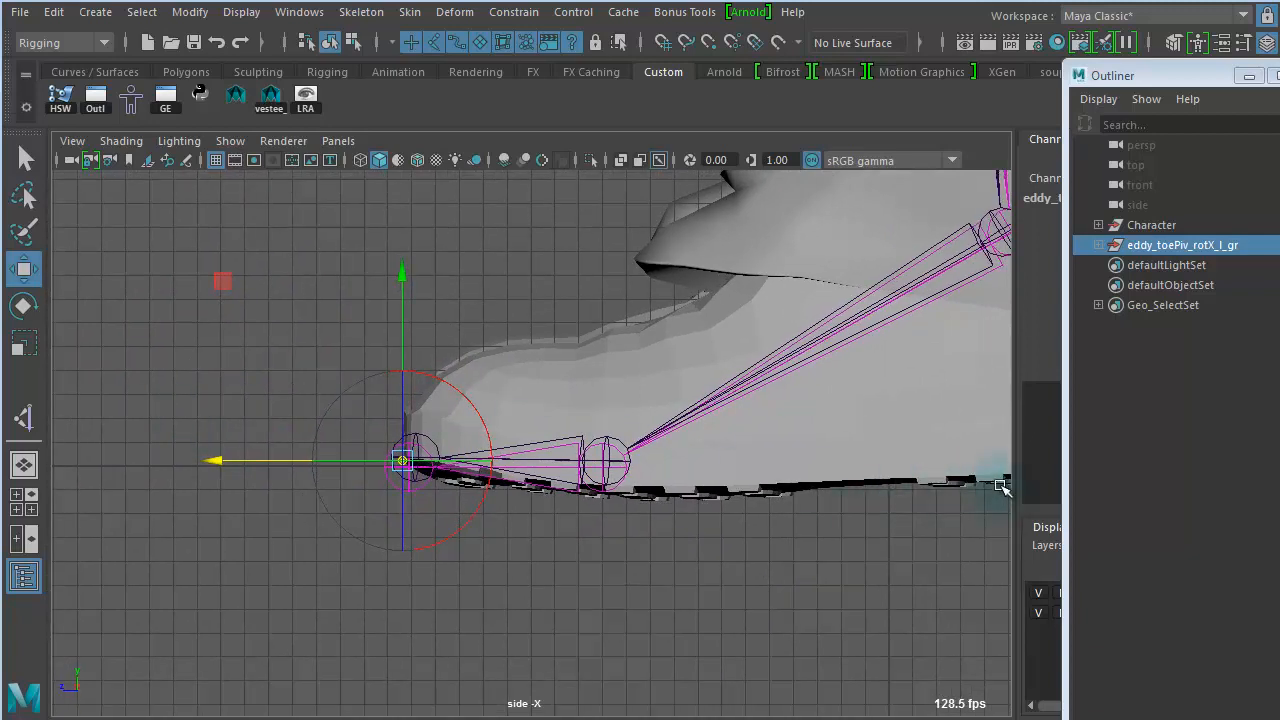
{"action": "middle_click_drag", "start_coordinate": [884, 519], "coordinate": [675, 508], "text": "alt"}
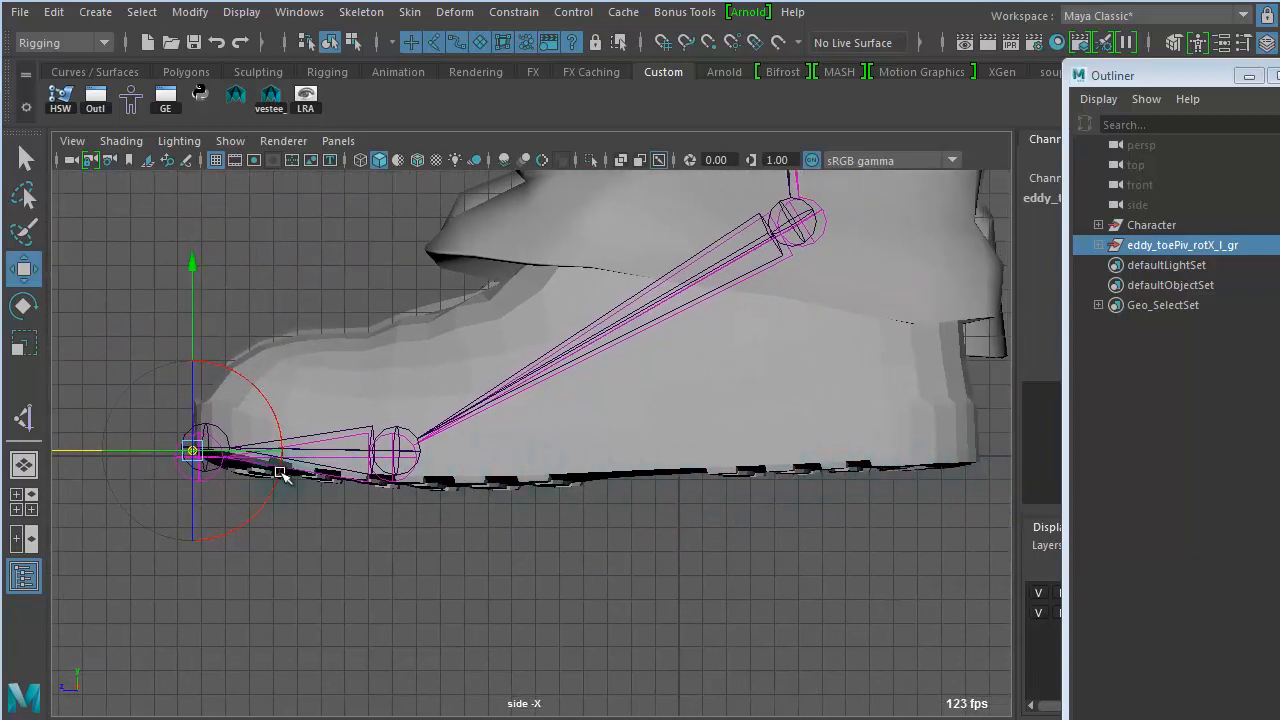
{"action": "right_click_drag", "start_coordinate": [223, 463], "coordinate": [740, 525], "text": "alt"}
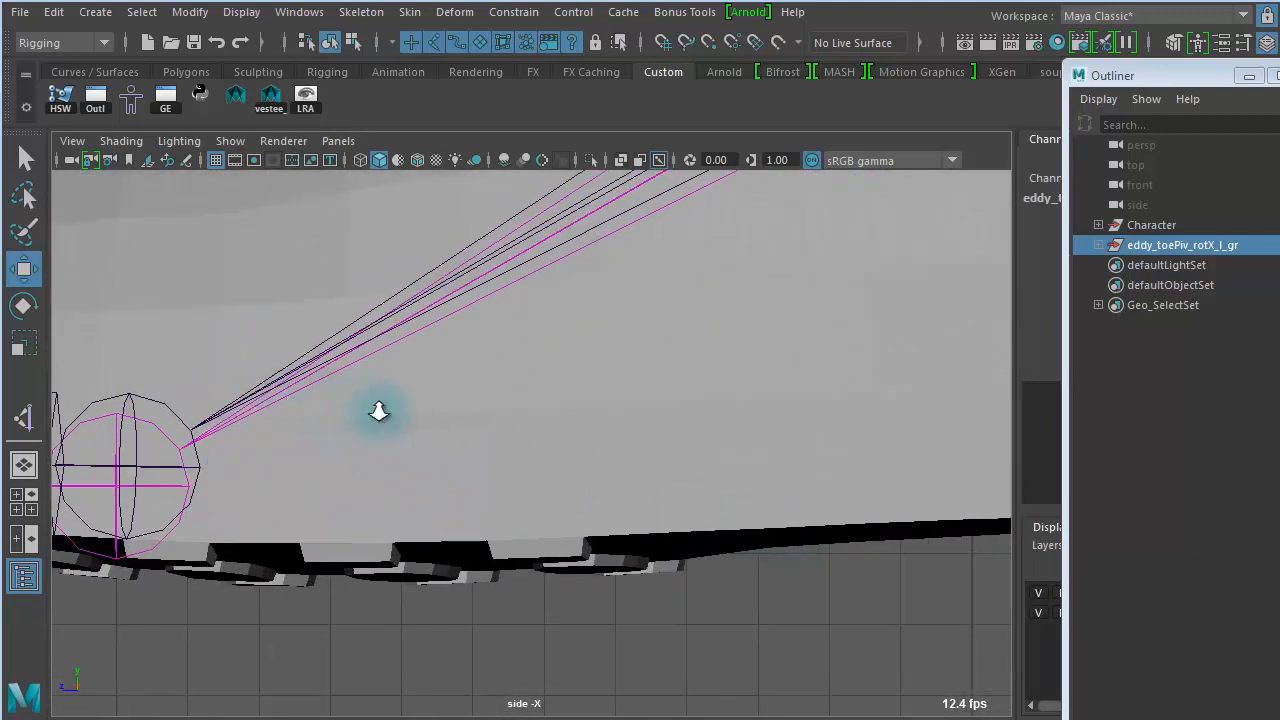
{"action": "right_click_drag", "start_coordinate": [379, 411], "coordinate": [180, 372], "text": "alt"}
{"action": "middle_click_drag", "start_coordinate": [377, 397], "coordinate": [735, 400], "text": "alt"}
{"action": "right_click_drag", "start_coordinate": [489, 417], "coordinate": [793, 420], "text": "alt"}
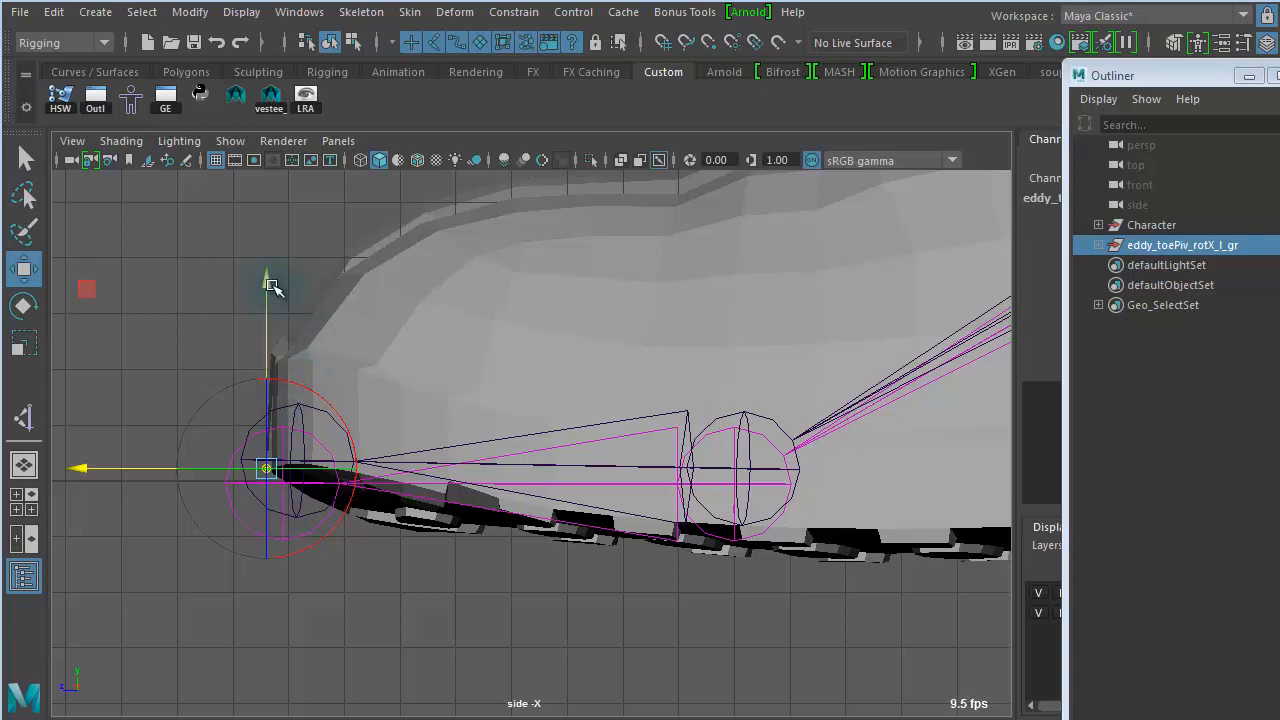
{"action": "left_click_drag", "start_coordinate": [261, 279], "coordinate": [261, 356]}
{"action": "scroll", "coordinate": [680, 594], "scroll_direction": "down", "scroll_amount": 3}
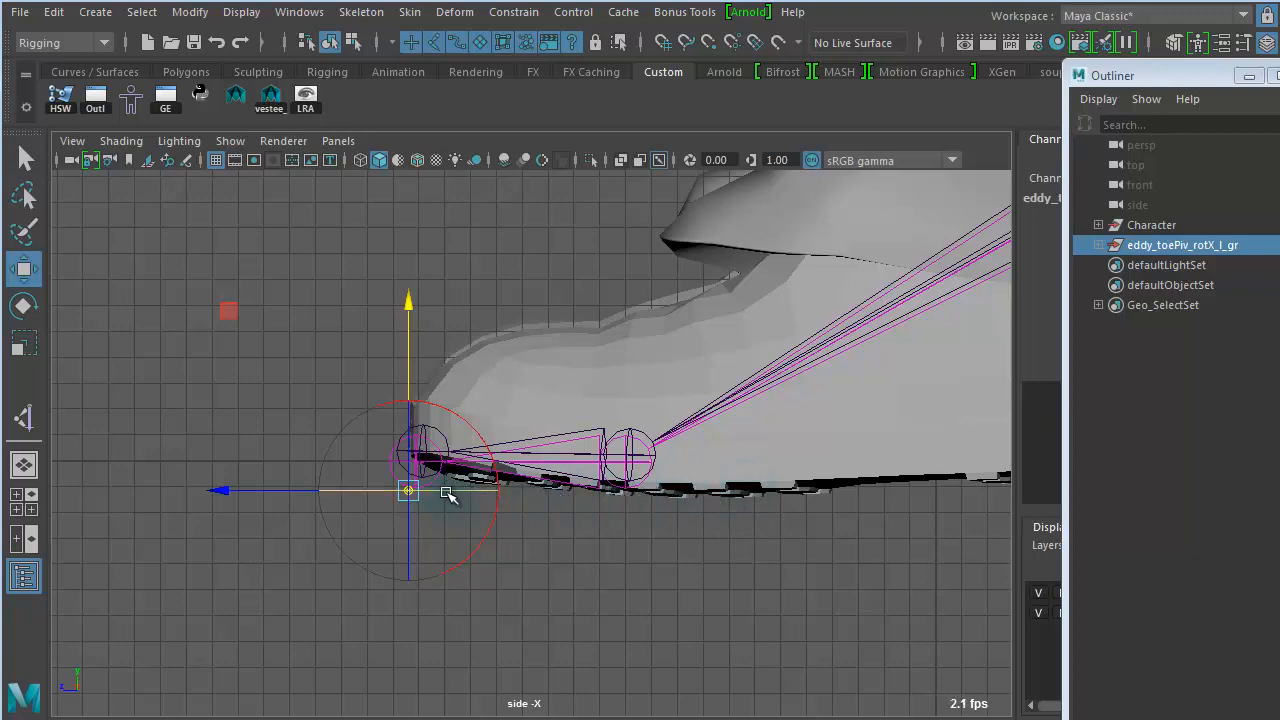
{"action": "scroll", "coordinate": [491, 514], "scroll_direction": "up", "scroll_amount": 4}
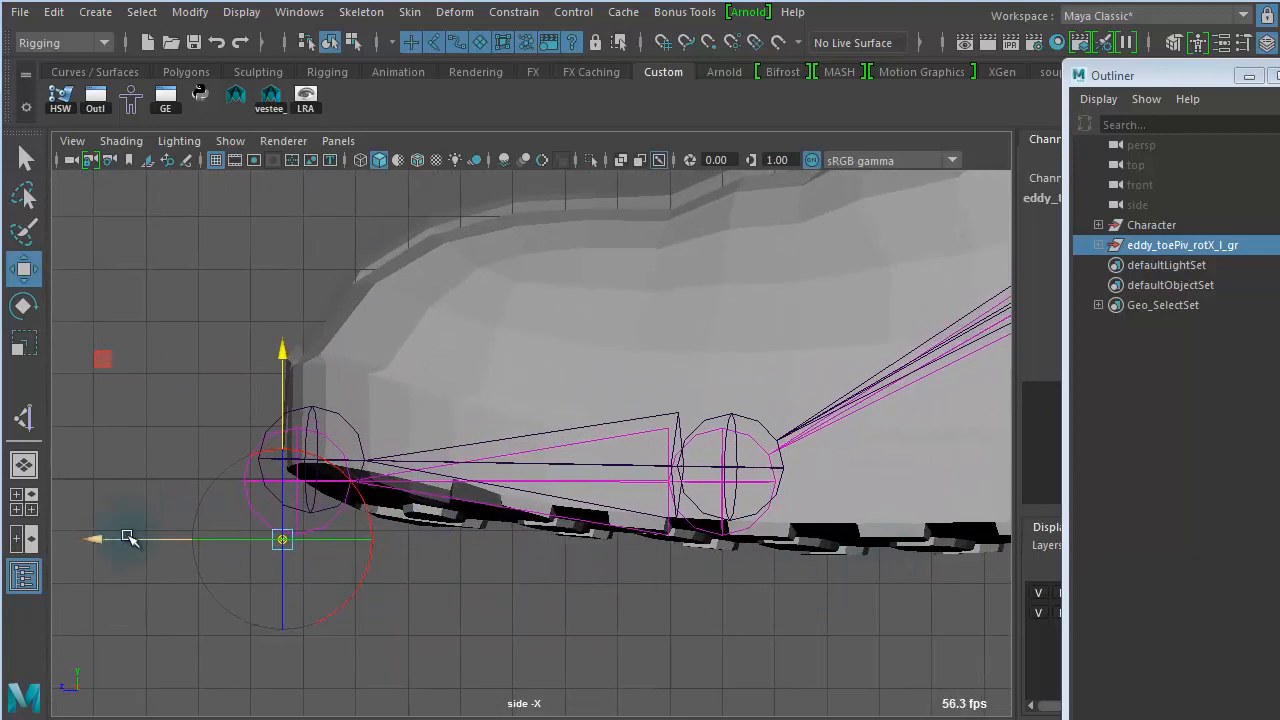
{"action": "left_click_drag", "start_coordinate": [106, 541], "coordinate": [112, 536]}
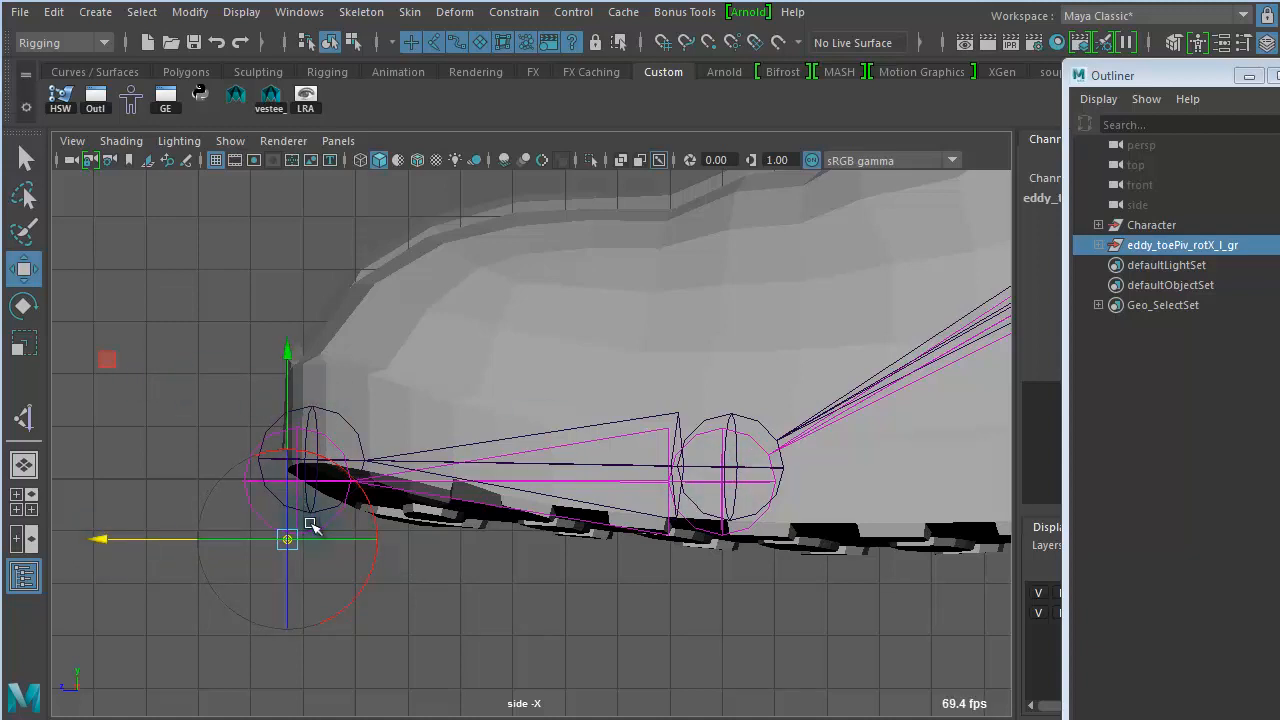
{"action": "right_click_drag", "start_coordinate": [574, 626], "coordinate": [612, 574], "text": "alt"}
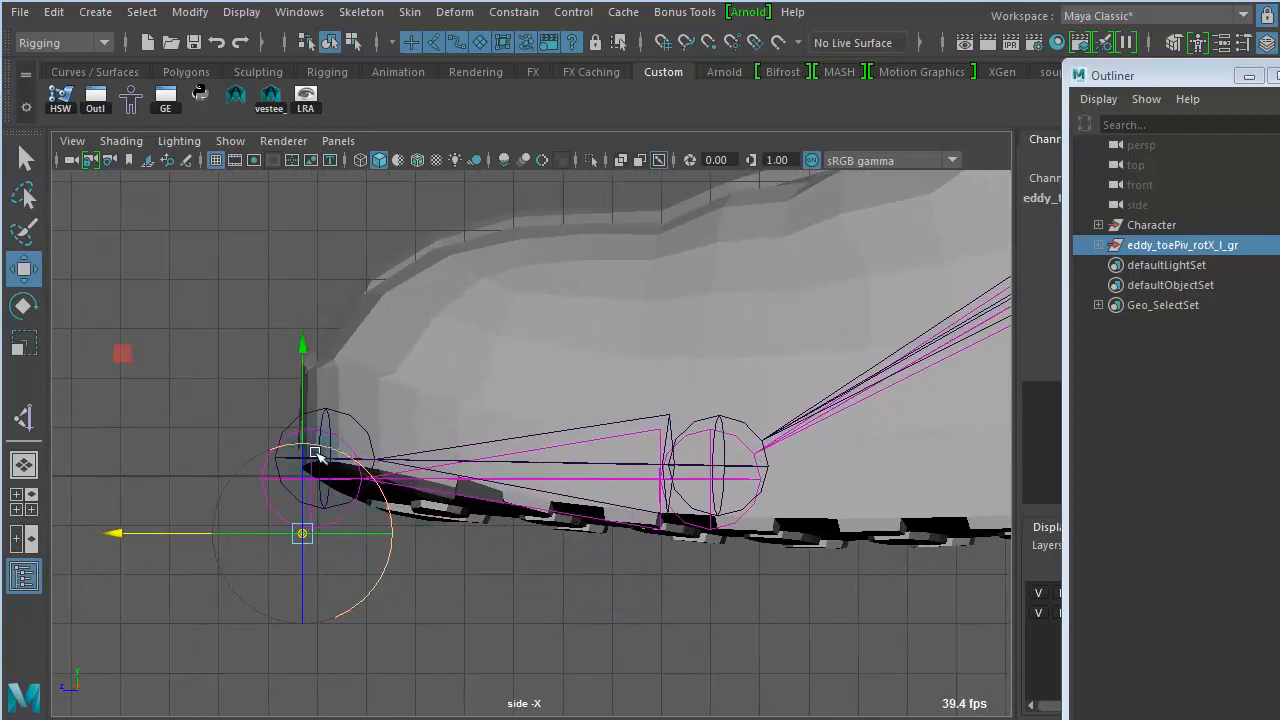
{"action": "right_click_drag", "start_coordinate": [603, 608], "coordinate": [226, 491], "text": "alt"}
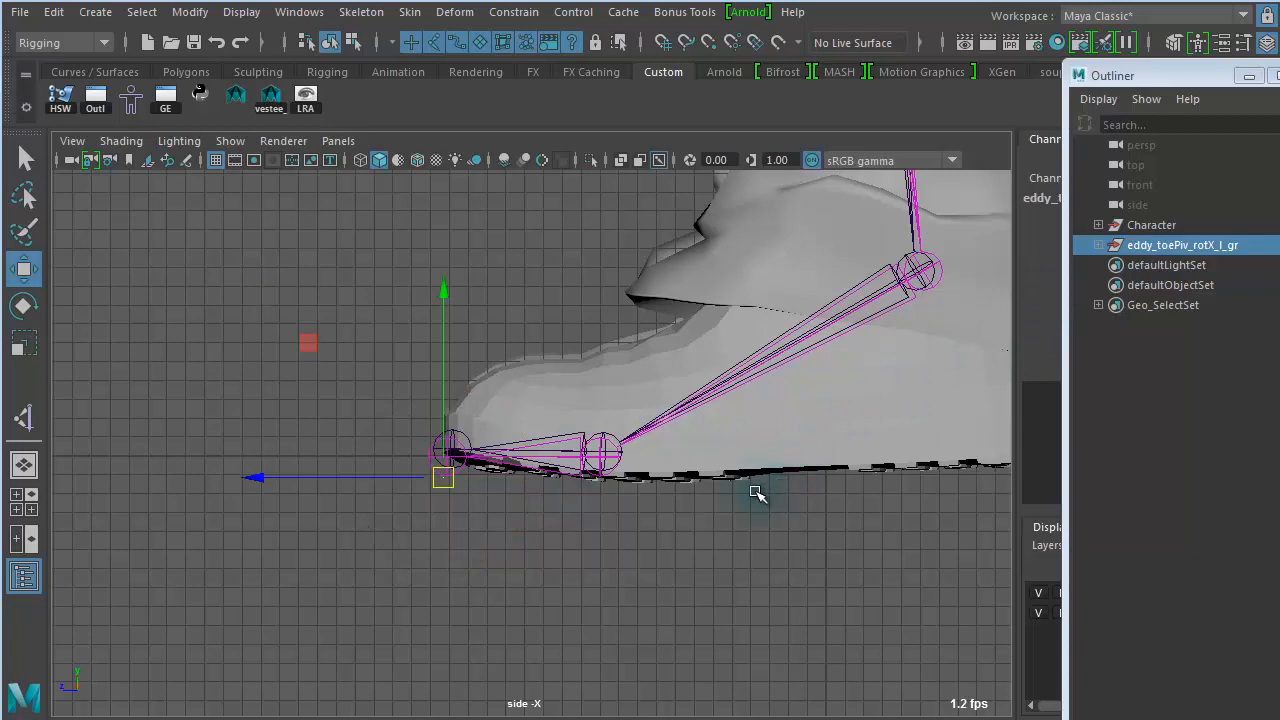
{"action": "scroll", "coordinate": [778, 509], "scroll_direction": "down", "scroll_amount": 3}
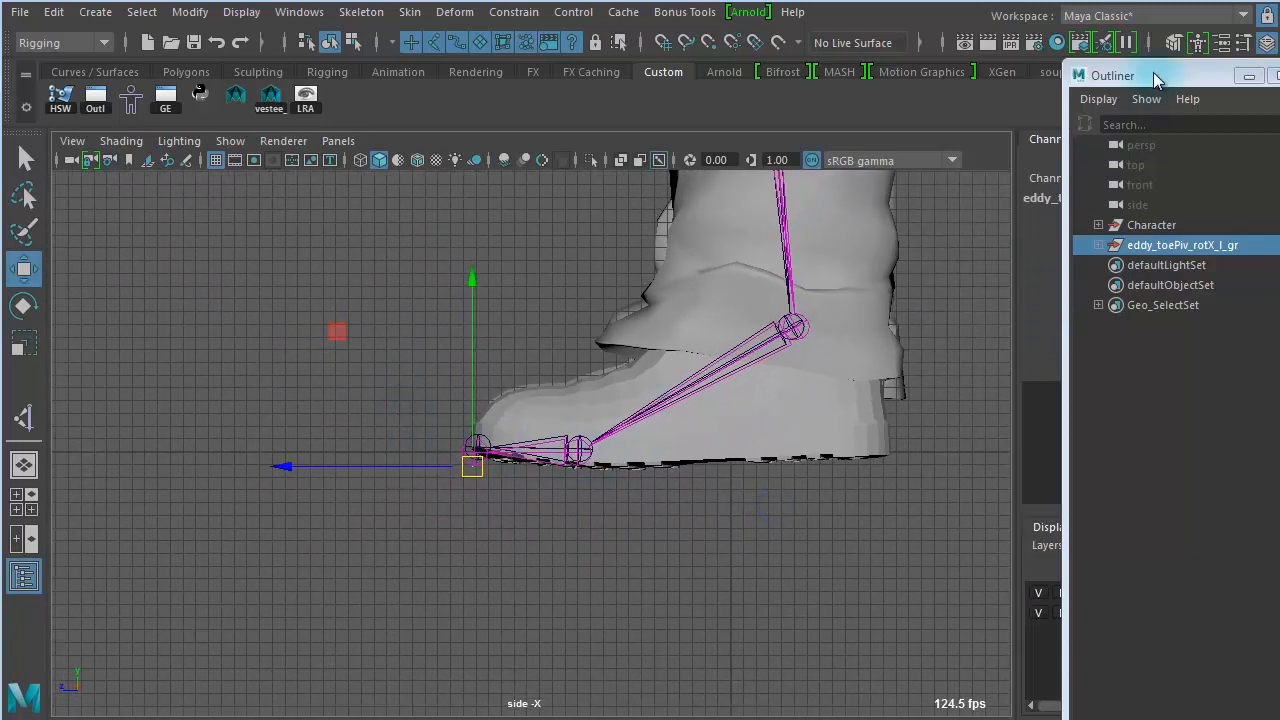
Clear the floating windows off the channel values, test-rotate eddy_toePiv_rotX_l_gr about 49 degrees in X, and undo the rotation.
{"action": "left_click_drag", "start_coordinate": [1143, 76], "coordinate": [1279, 78]}
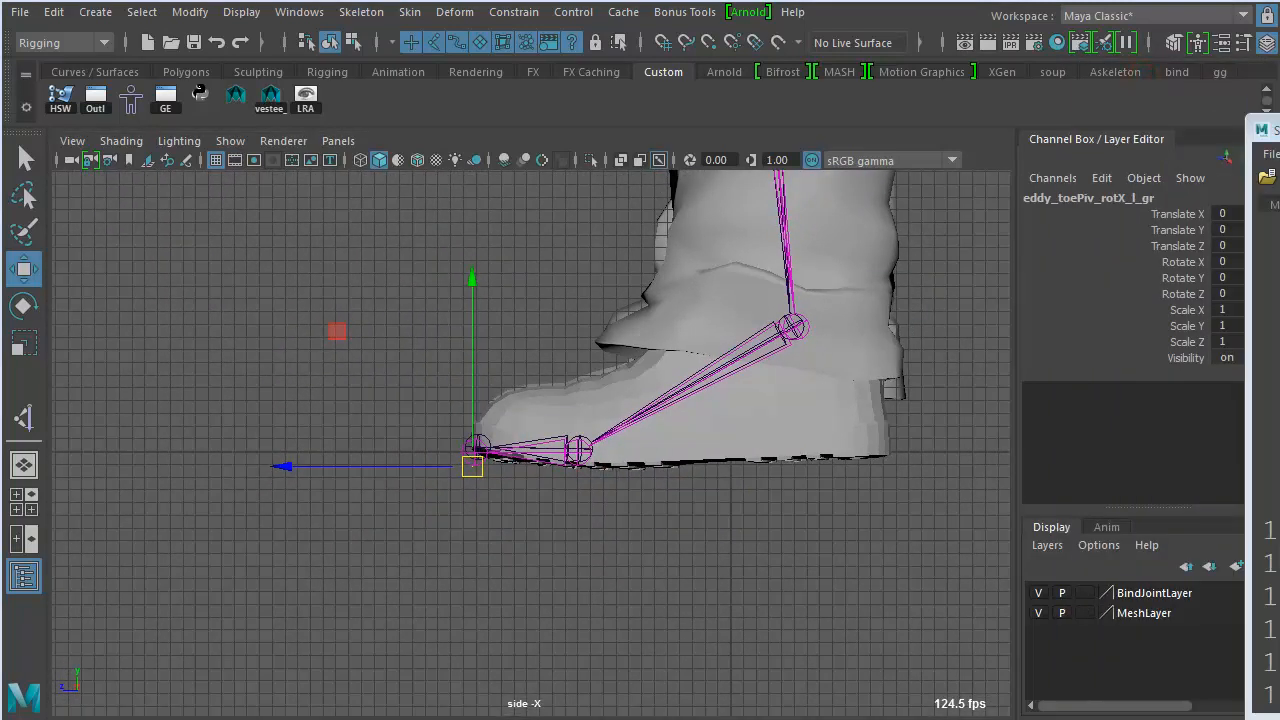
{"action": "left_click_drag", "start_coordinate": [1268, 130], "coordinate": [1279, 130]}
{"action": "left_click", "coordinate": [1181, 263]}
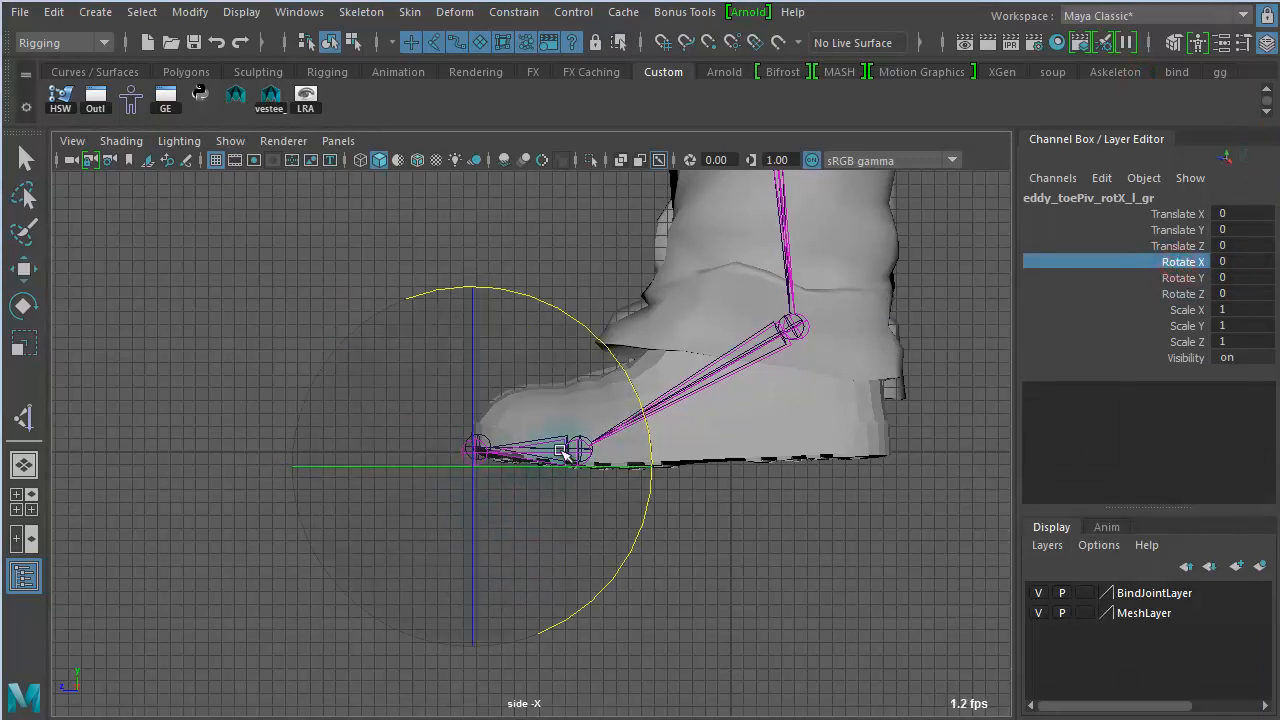
{"action": "left_click_drag", "start_coordinate": [608, 346], "coordinate": [486, 429]}
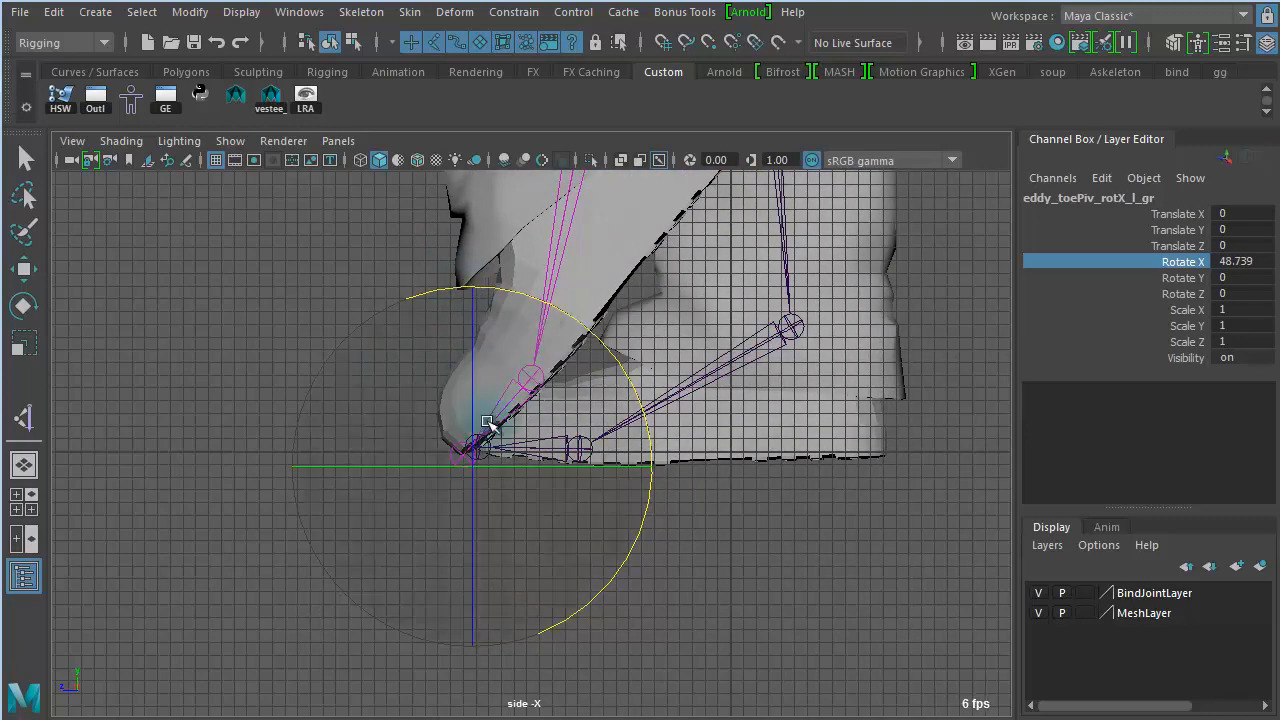
{"action": "key", "text": "ctrl+z"}
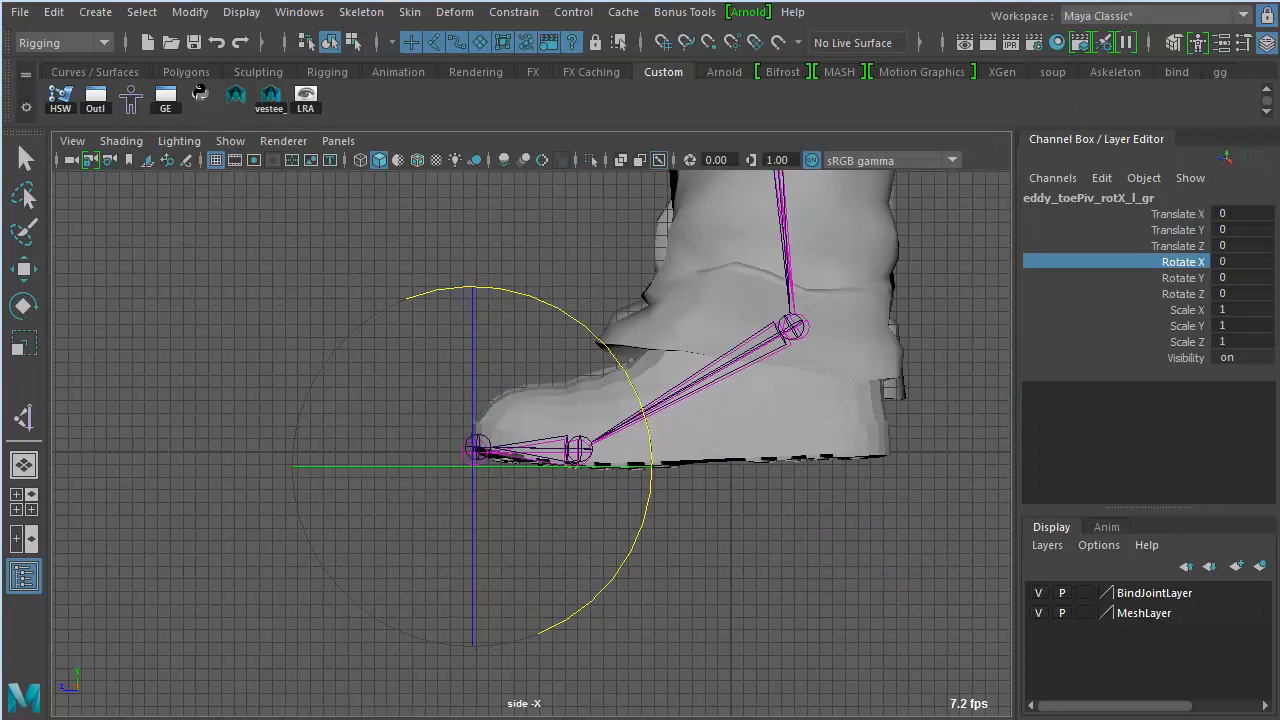
Bring the Outliner back into view and group eddy_toePiv_rotX_l_gr under a new parent group.
{"action": "left_click_drag", "start_coordinate": [1279, 60], "coordinate": [832, 70]}
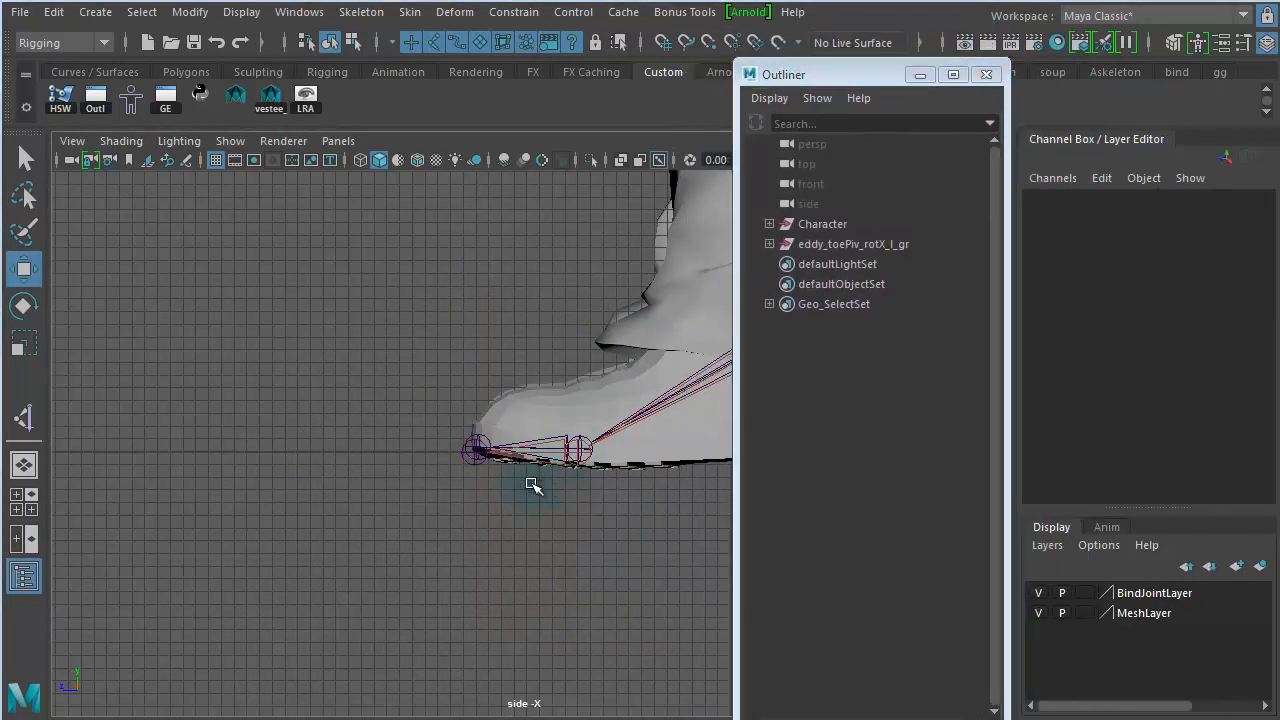
{"action": "right_click_drag", "start_coordinate": [531, 486], "coordinate": [750, 486], "text": "alt"}
{"action": "left_click", "coordinate": [839, 246]}
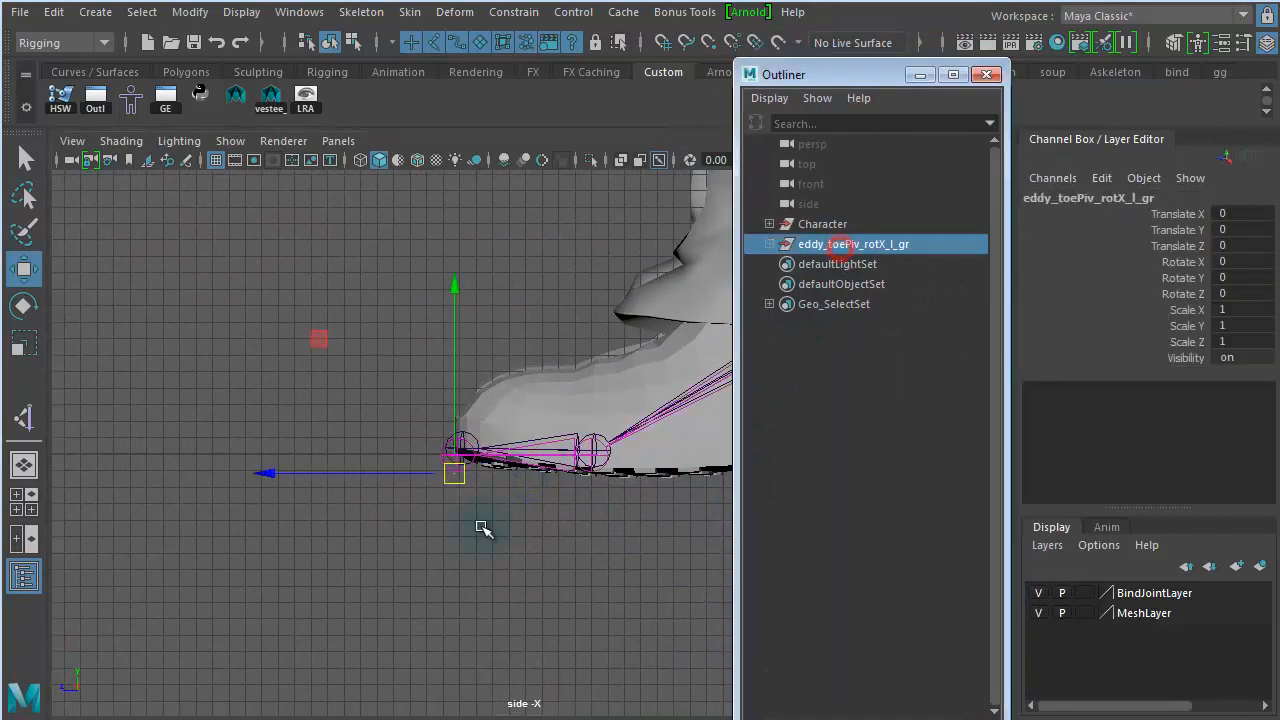
{"action": "middle_click_drag", "start_coordinate": [534, 543], "coordinate": [258, 527], "text": "alt"}
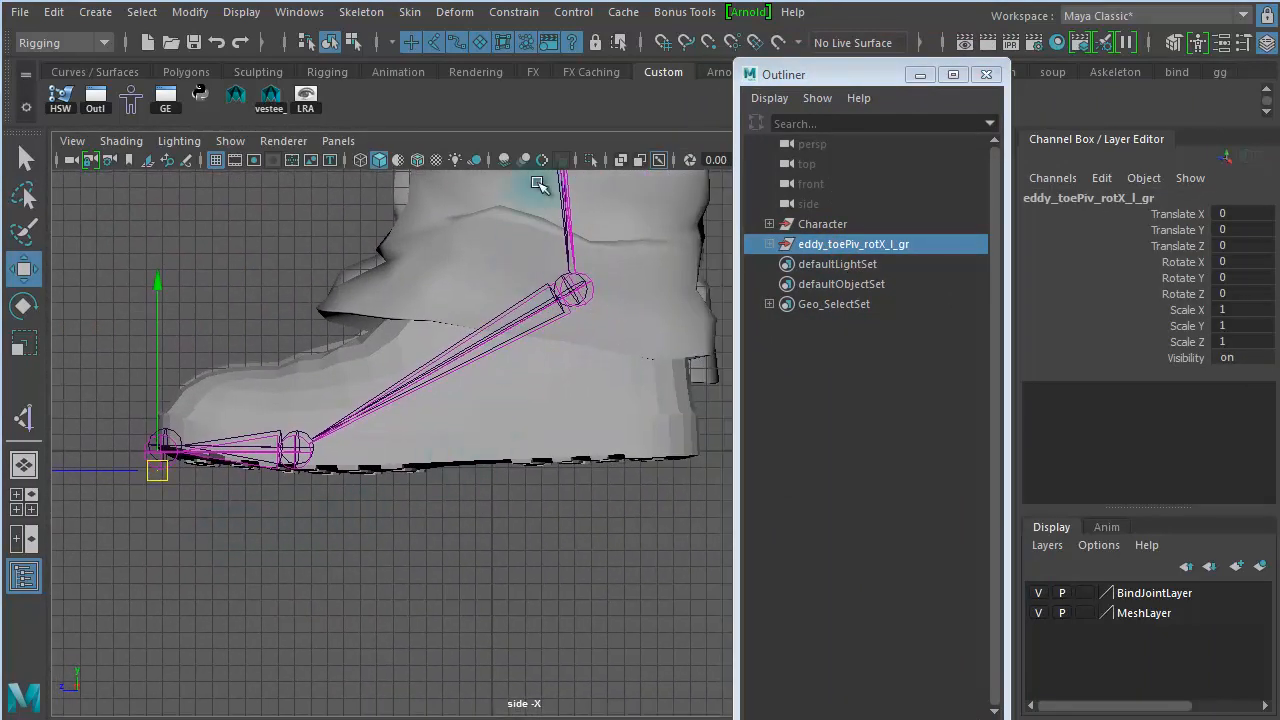
{"action": "middle_click_drag", "start_coordinate": [551, 491], "coordinate": [183, 467], "text": "alt"}
{"action": "right_click_drag", "start_coordinate": [278, 458], "coordinate": [448, 460], "text": "alt"}
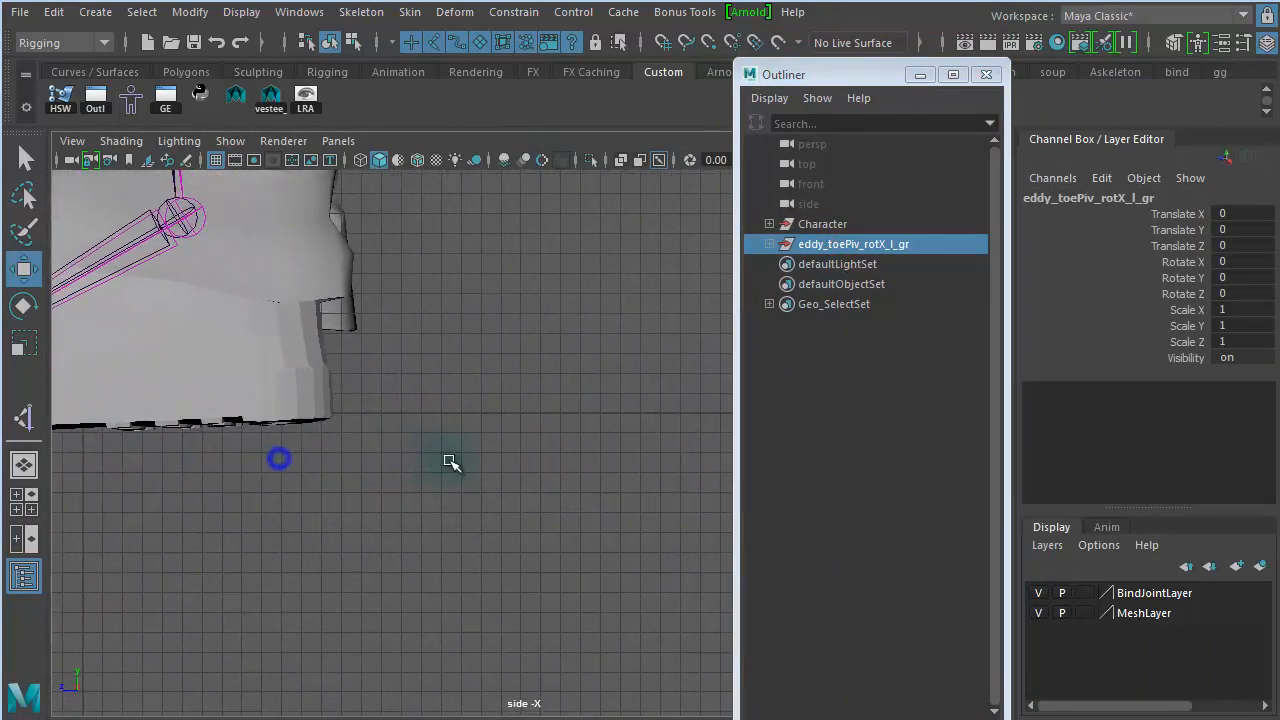
{"action": "right_click_drag", "start_coordinate": [564, 511], "coordinate": [347, 490], "text": "alt"}
{"action": "middle_click_drag", "start_coordinate": [433, 491], "coordinate": [490, 524], "text": "alt"}
{"action": "left_click", "coordinate": [814, 246]}
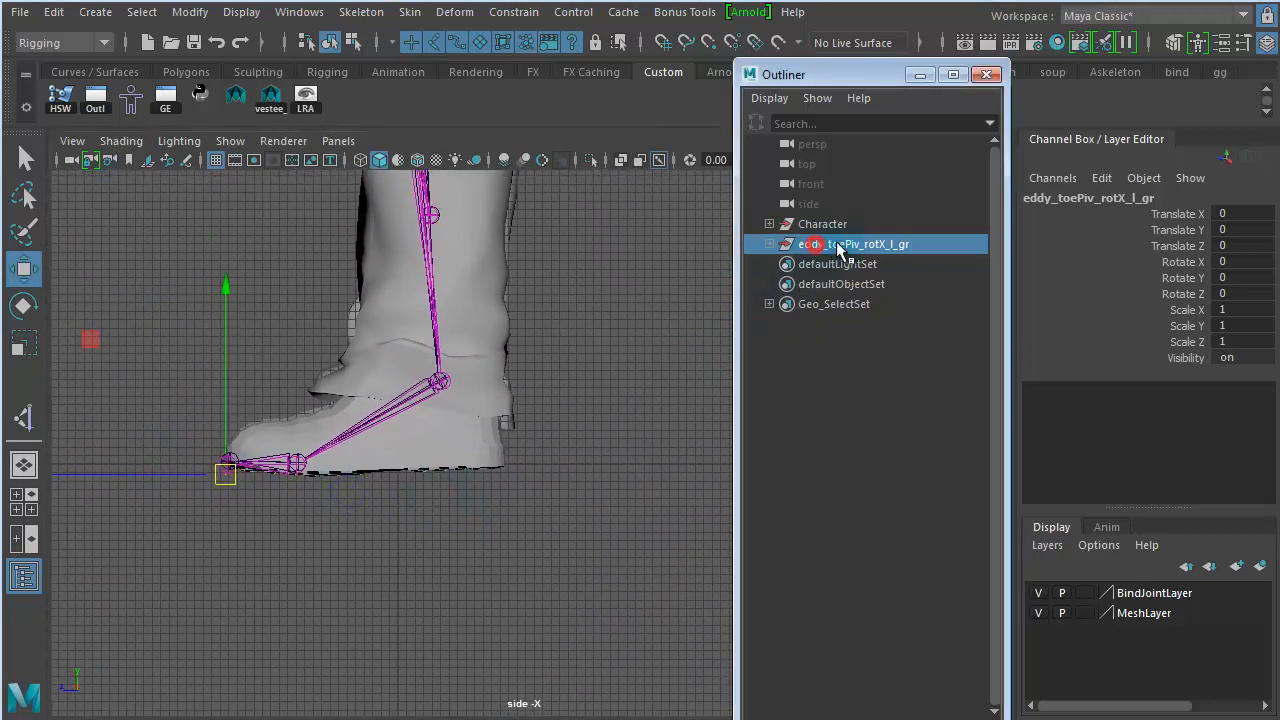
{"action": "left_click", "coordinate": [769, 244]}
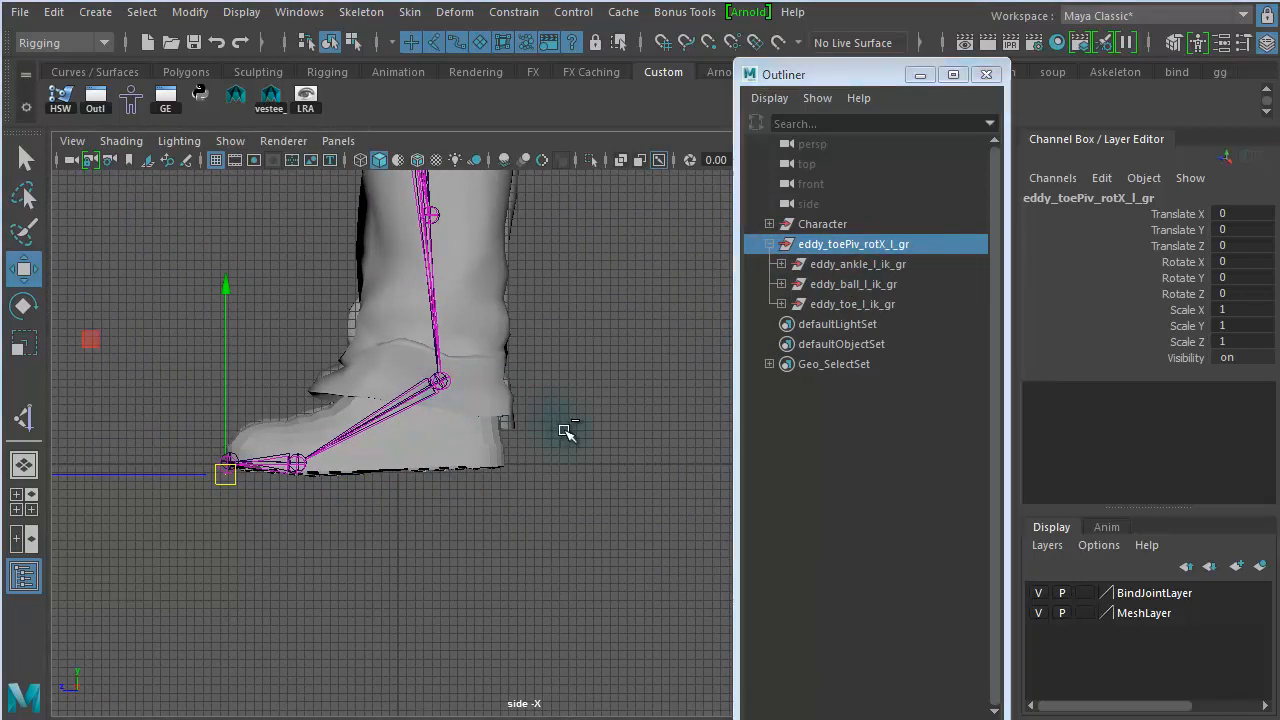
{"action": "key", "text": "ctrl+g"}
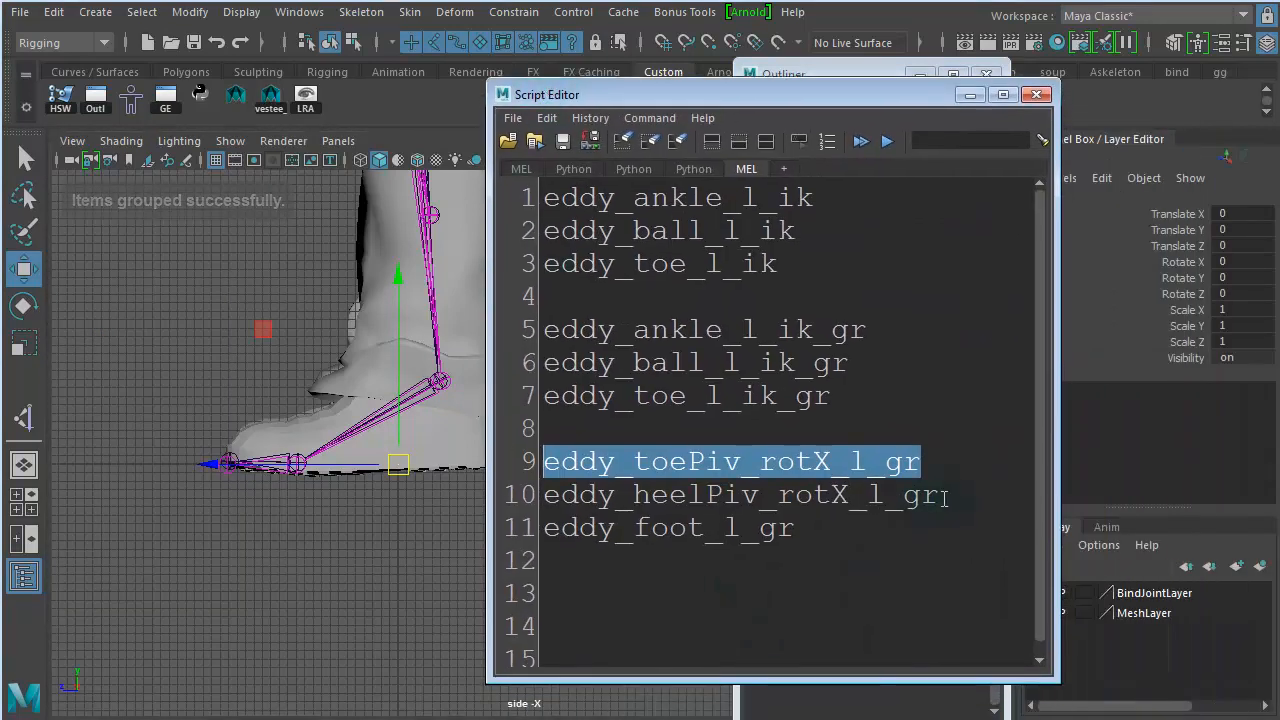
Rename the new parent group as eddy_heelPiv_rotX_l_gr, copied from the name list in the Script Editor.
{"action": "left_click_drag", "start_coordinate": [950, 495], "coordinate": [543, 495]}
{"action": "key", "text": "ctrl+c"}
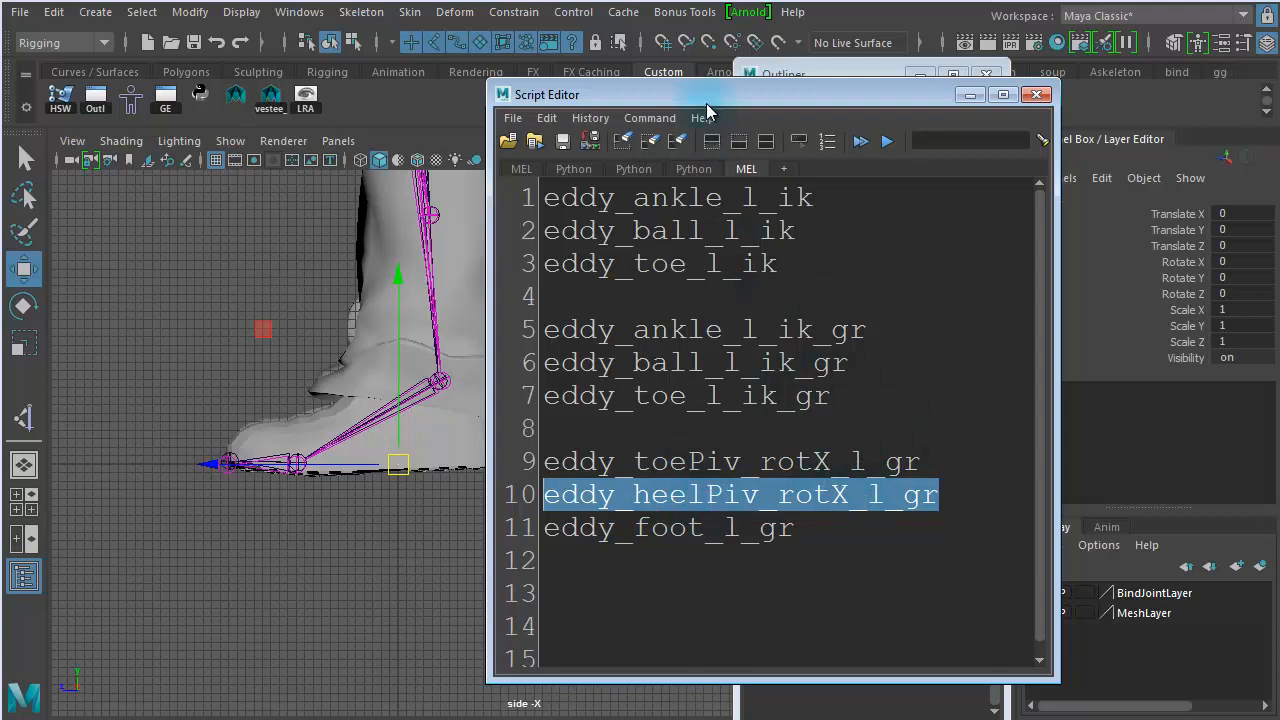
{"action": "left_click_drag", "start_coordinate": [704, 95], "coordinate": [1279, 185]}
{"action": "double_click", "coordinate": [818, 246]}
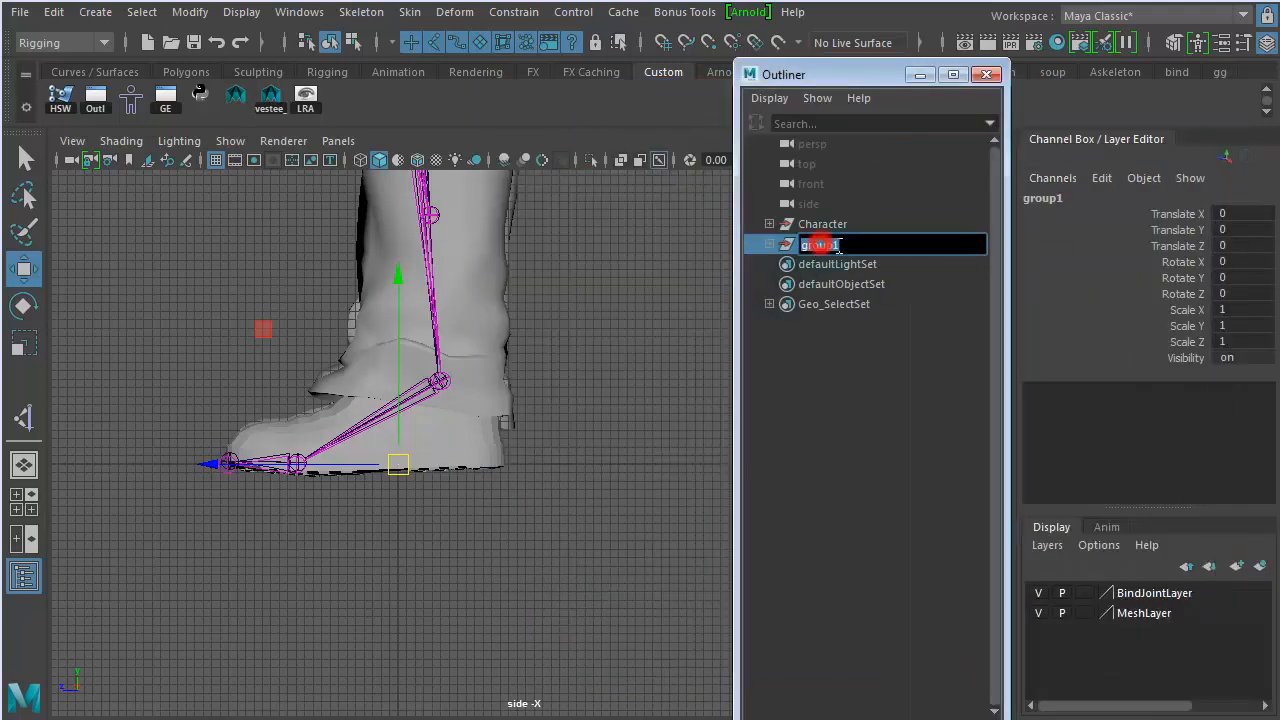
{"action": "key", "text": "ctrl+v"}
{"action": "key", "text": "Return"}
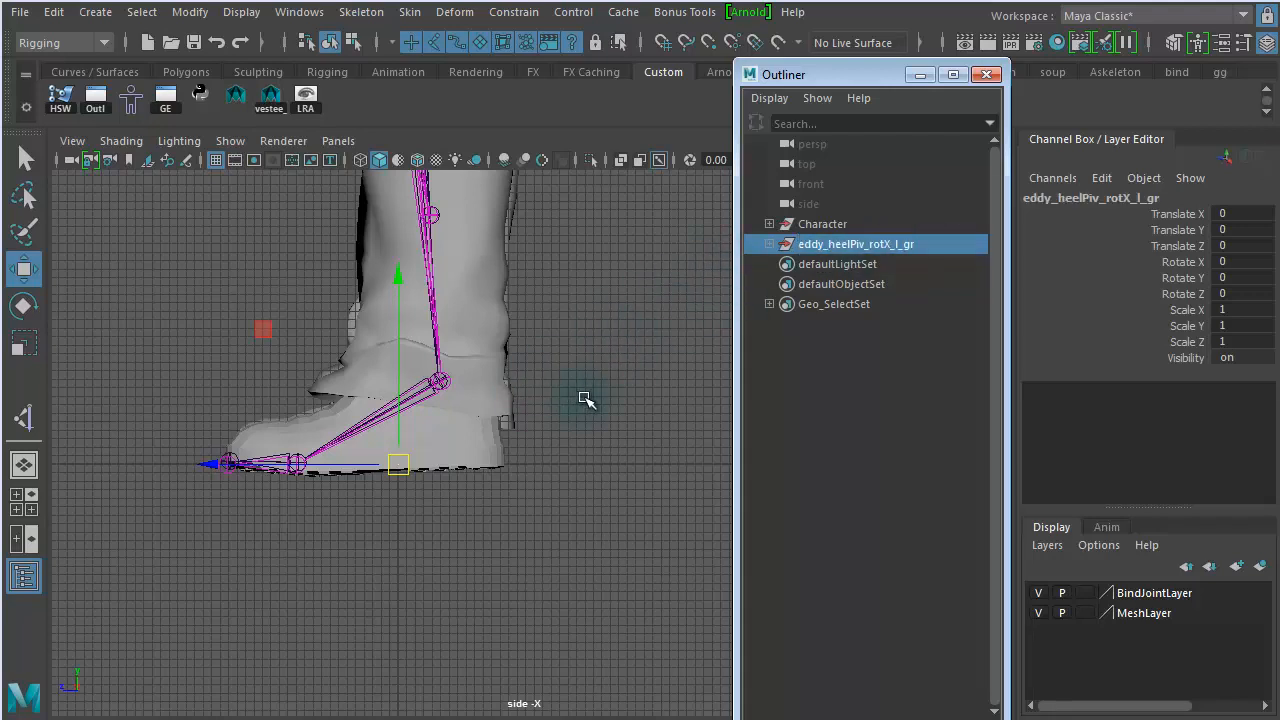
In the side view, move the pivot of eddy_heelPiv_rotX_l_gr back and down to the rear bottom edge of the shoe's heel.
{"action": "key", "text": "d"}
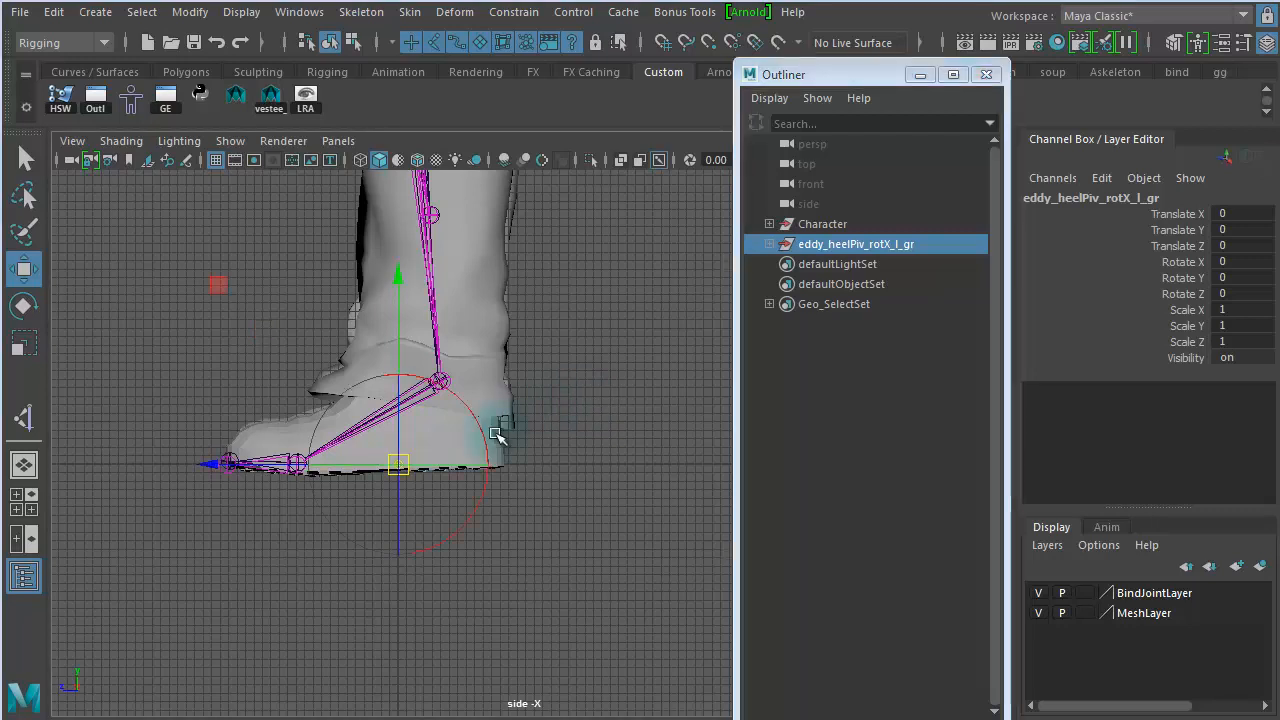
{"action": "left_click_drag", "start_coordinate": [202, 463], "coordinate": [307, 464]}
{"action": "right_click_drag", "start_coordinate": [178, 466], "coordinate": [802, 534], "text": "alt"}
{"action": "right_click_drag", "start_coordinate": [694, 517], "coordinate": [498, 437], "text": "alt"}
{"action": "middle_click_drag", "start_coordinate": [504, 432], "coordinate": [633, 266], "text": "alt"}
{"action": "right_click_drag", "start_coordinate": [443, 414], "coordinate": [938, 444], "text": "alt"}
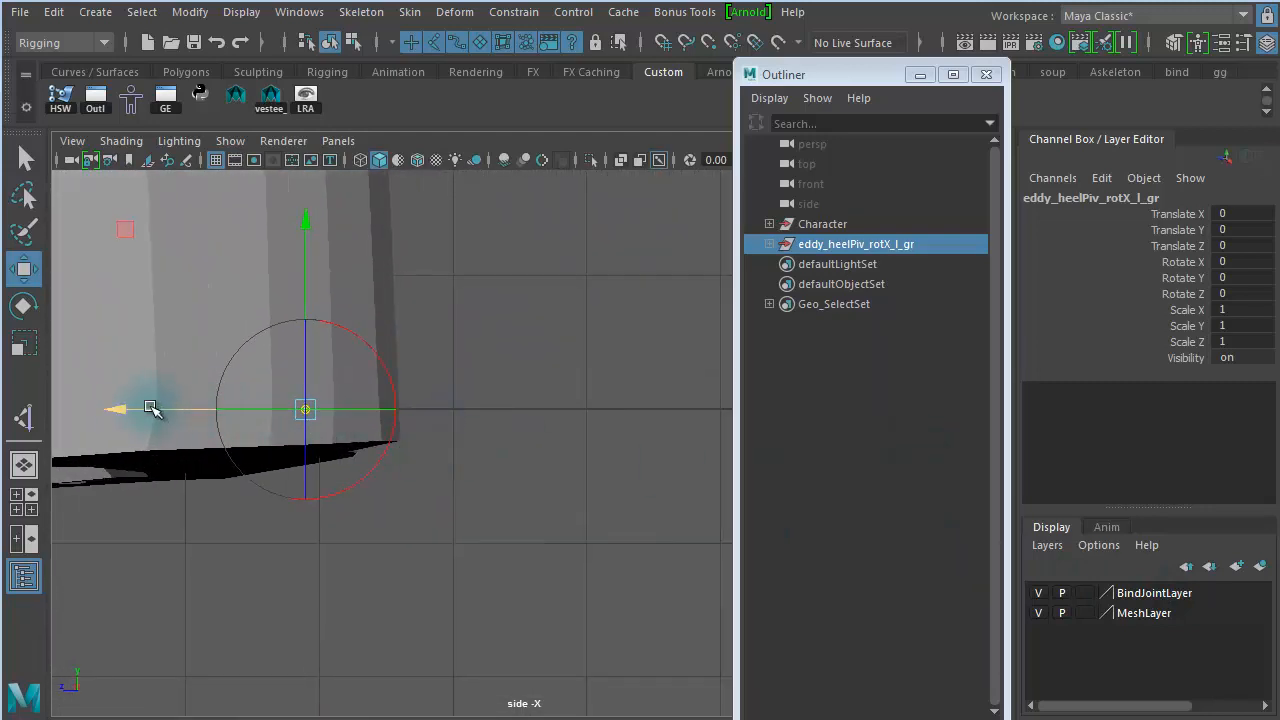
{"action": "left_click_drag", "start_coordinate": [120, 409], "coordinate": [208, 409]}
{"action": "left_click_drag", "start_coordinate": [393, 226], "coordinate": [430, 259]}
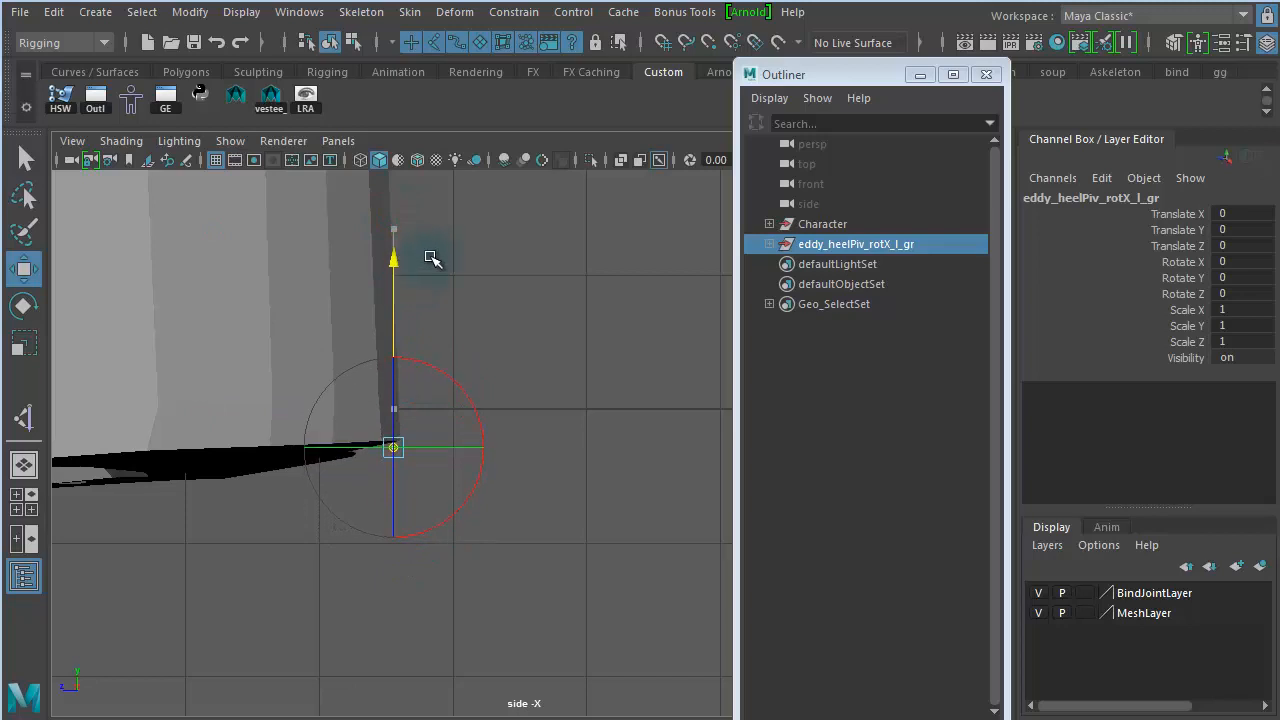
{"action": "left_click_drag", "start_coordinate": [203, 444], "coordinate": [208, 443]}
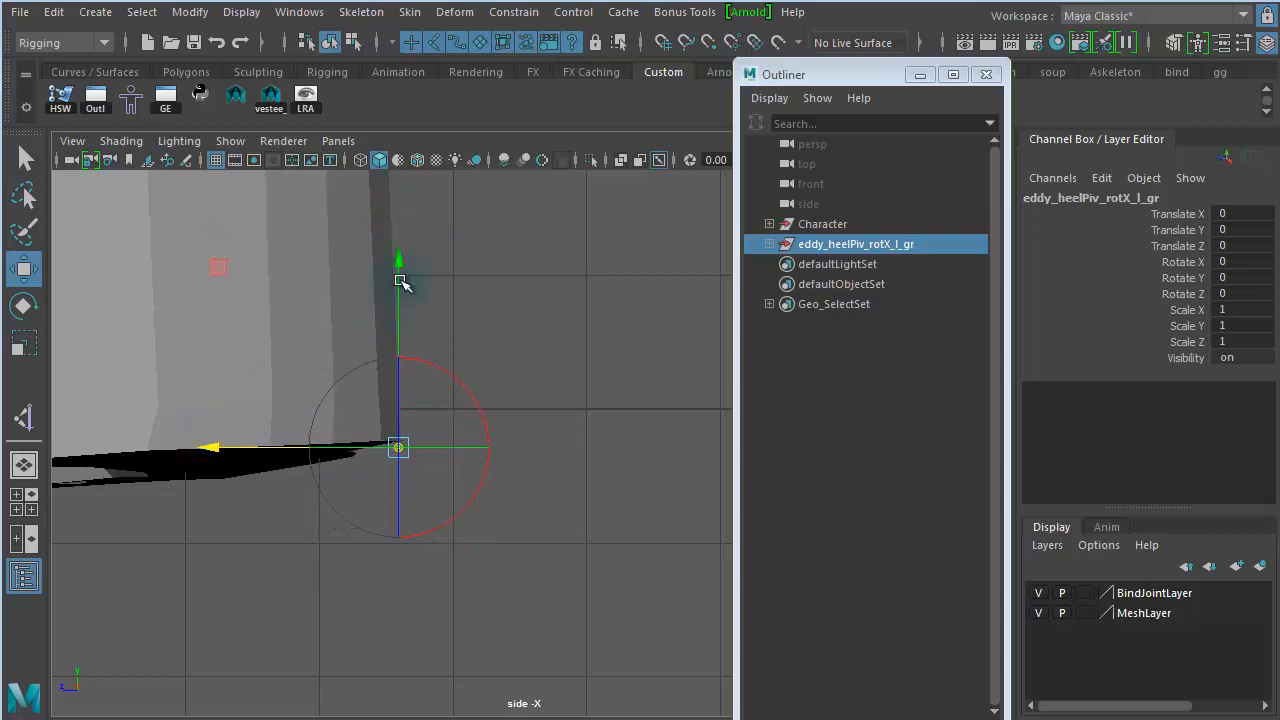
In the perspective view, shift the pivot of eddy_heelPiv_rotX_l_gr sideways to the middle of the heel's rear edge and finish pivot editing.
{"action": "key", "text": "space"}
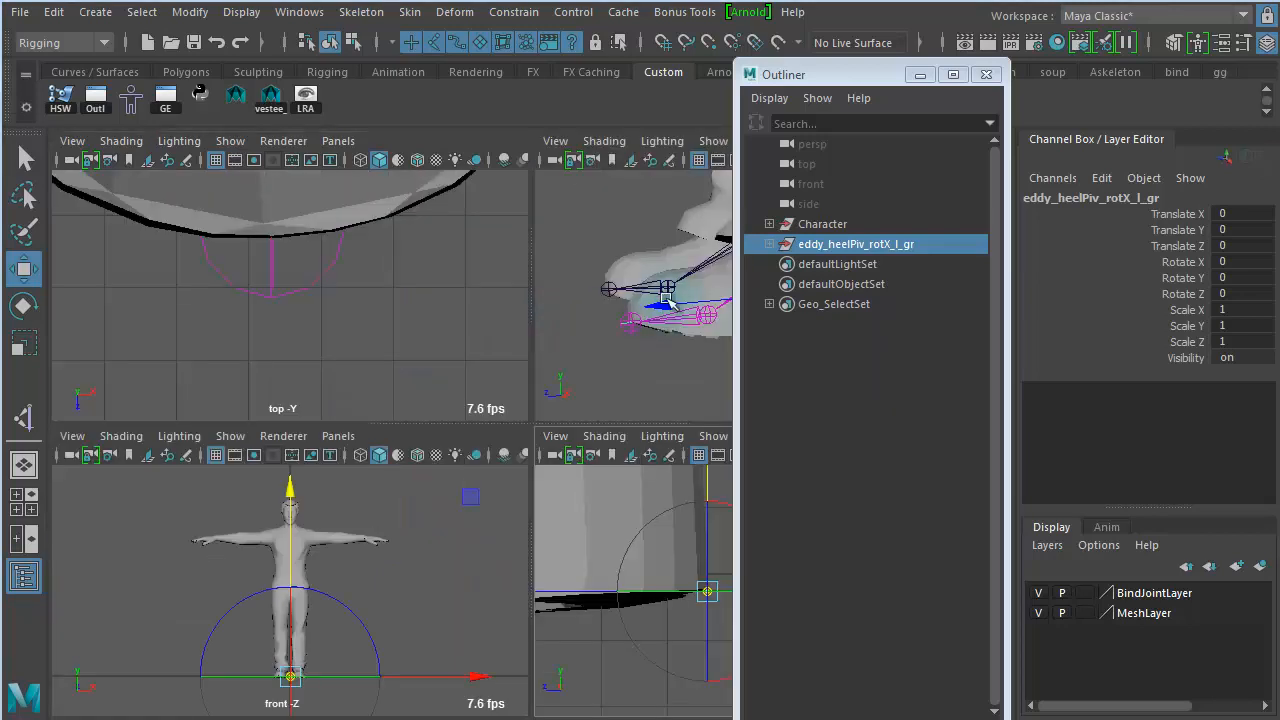
{"action": "key", "text": "space"}
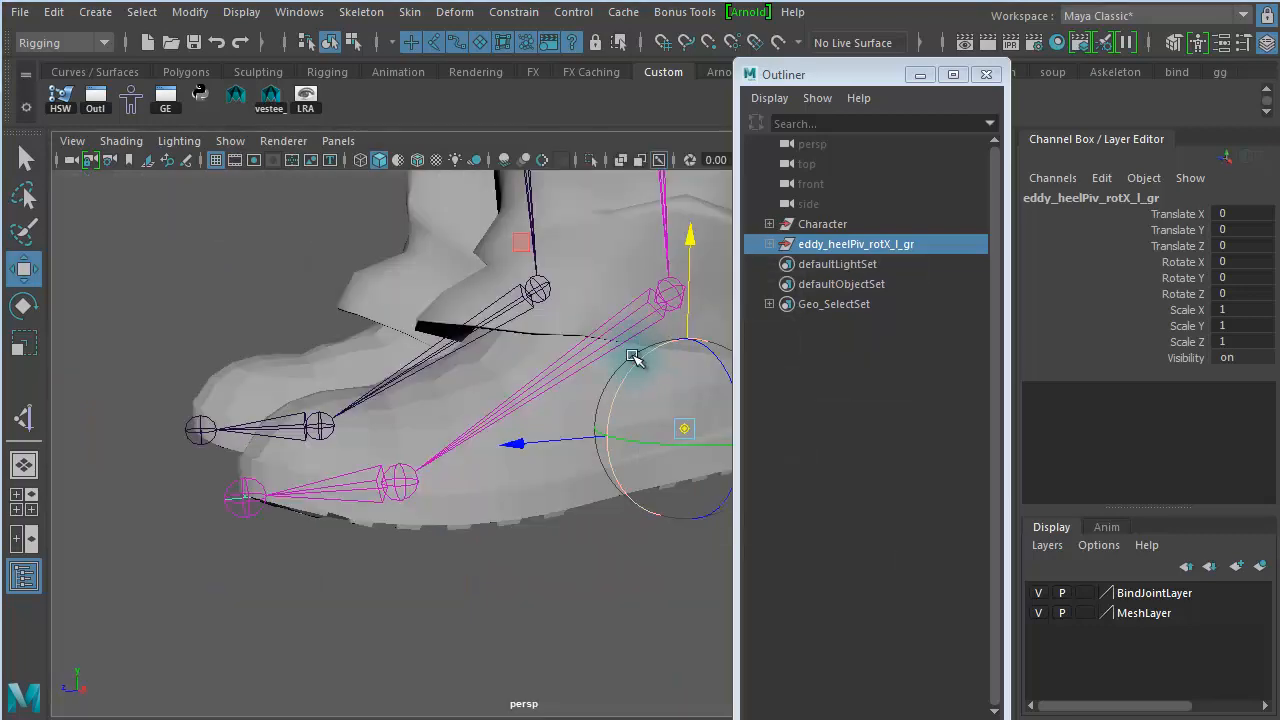
{"action": "left_click_drag", "start_coordinate": [828, 85], "coordinate": [1069, 119]}
{"action": "left_click_drag", "start_coordinate": [720, 423], "coordinate": [809, 480], "text": "alt"}
{"action": "left_click_drag", "start_coordinate": [547, 385], "coordinate": [394, 543], "text": "alt"}
{"action": "right_click_drag", "start_coordinate": [308, 510], "coordinate": [759, 471], "text": "alt"}
{"action": "middle_click_drag", "start_coordinate": [759, 471], "coordinate": [668, 208], "text": "alt"}
{"action": "right_click_drag", "start_coordinate": [506, 386], "coordinate": [642, 402], "text": "alt"}
{"action": "middle_click_drag", "start_coordinate": [637, 453], "coordinate": [638, 543], "text": "alt"}
{"action": "left_click_drag", "start_coordinate": [540, 490], "coordinate": [508, 524], "text": "alt"}
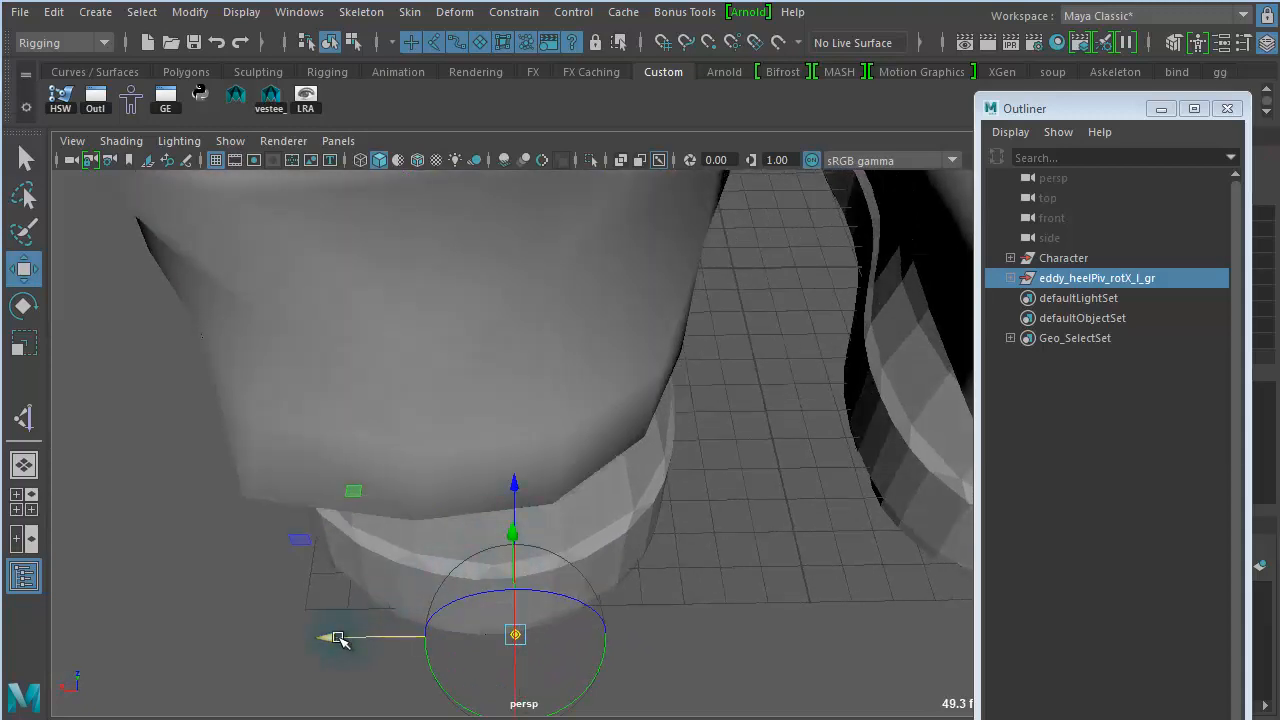
{"action": "left_click_drag", "start_coordinate": [338, 638], "coordinate": [324, 638]}
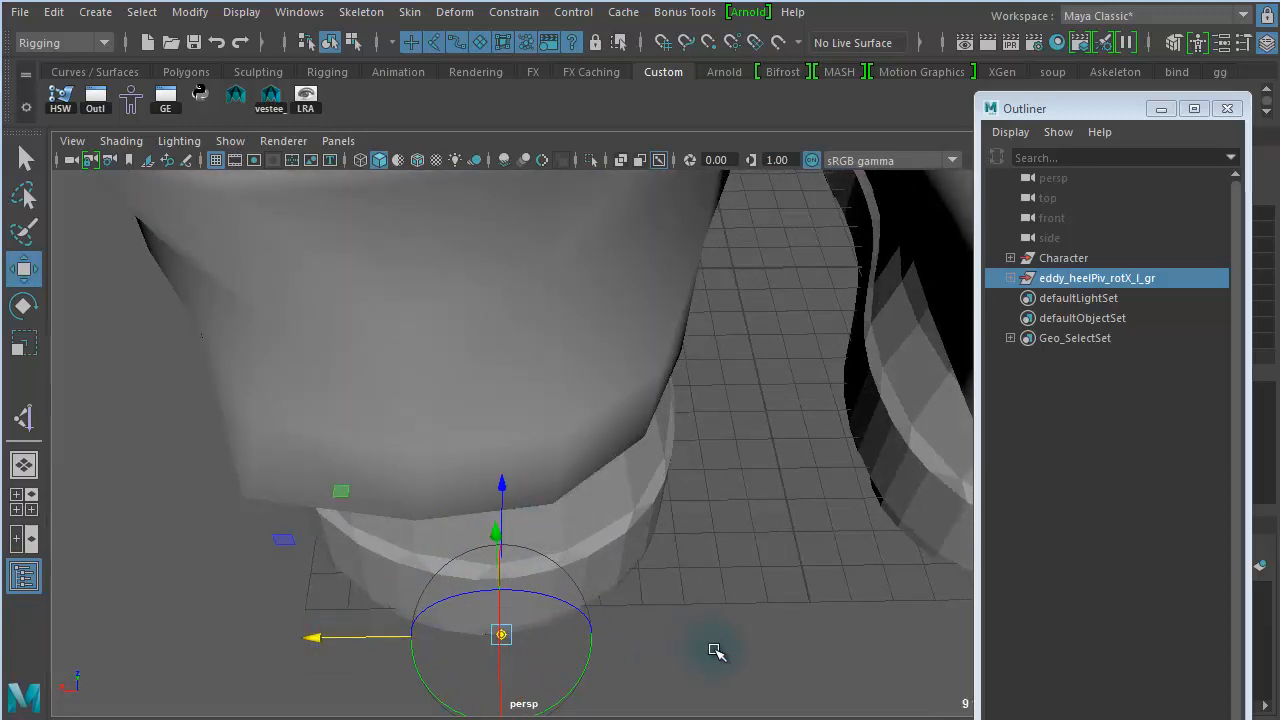
{"action": "left_click_drag", "start_coordinate": [716, 651], "coordinate": [745, 455], "text": "alt"}
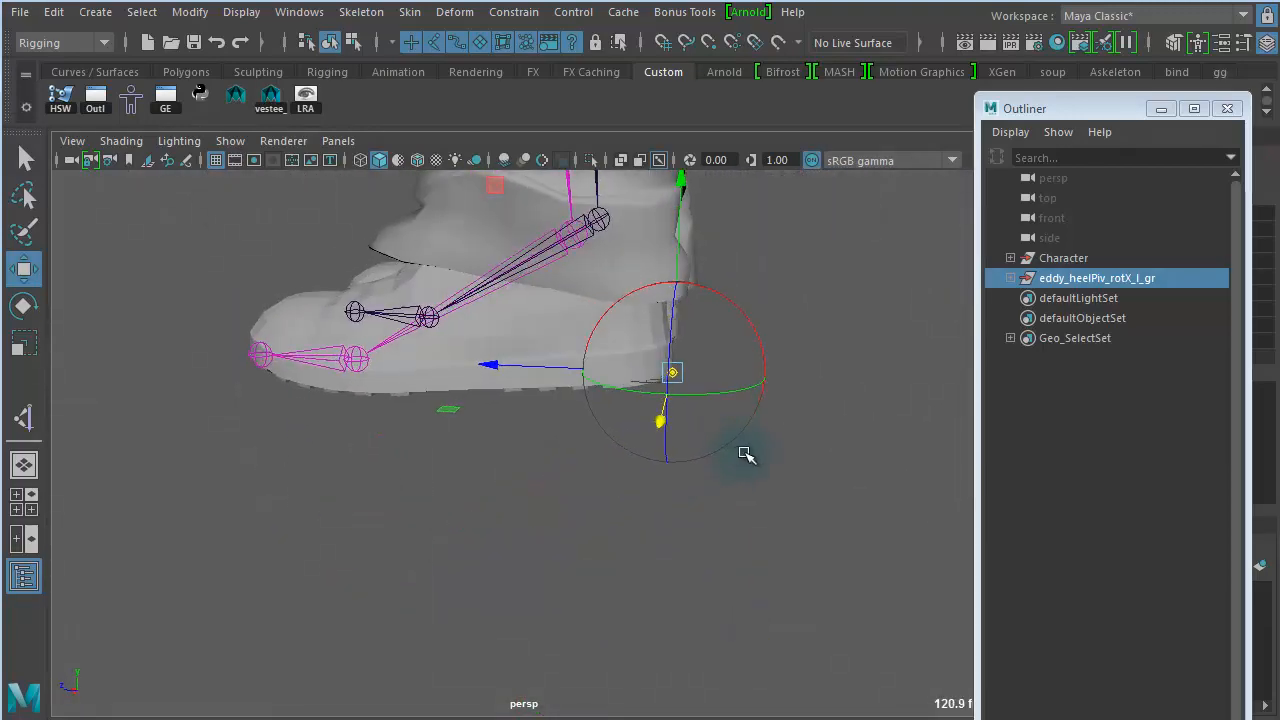
{"action": "key", "text": "Insert"}
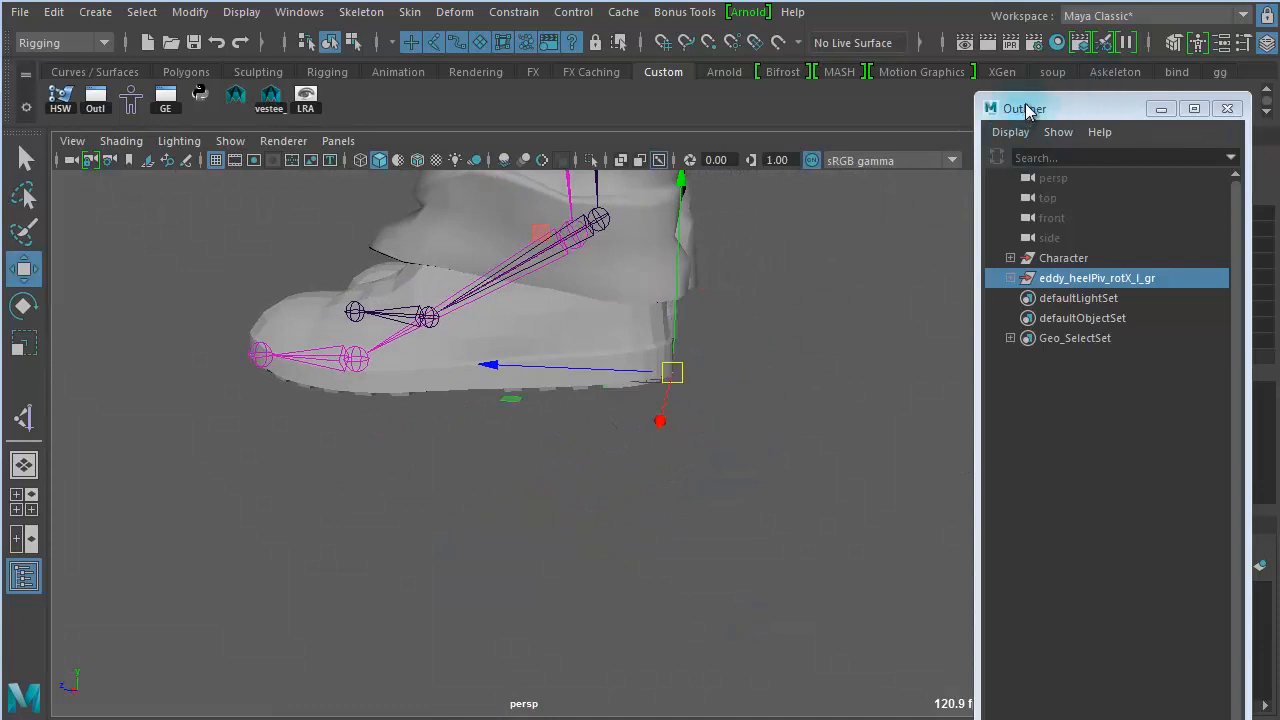
Move the Outliner clear of the foot and group eddy_heelPiv_rotX_l_gr under a new parent group.
{"action": "left_click_drag", "start_coordinate": [1030, 110], "coordinate": [871, 110]}
{"action": "left_click_drag", "start_coordinate": [643, 481], "coordinate": [602, 537], "text": "alt"}
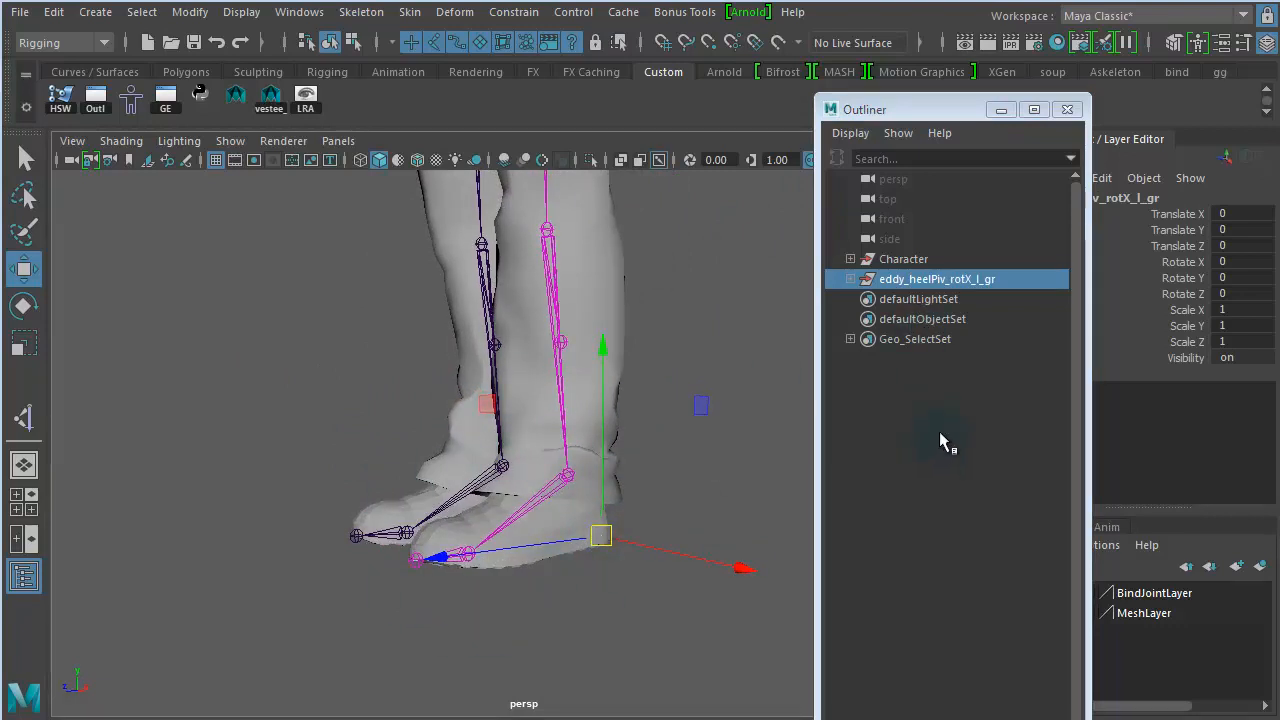
{"action": "left_click", "coordinate": [918, 273]}
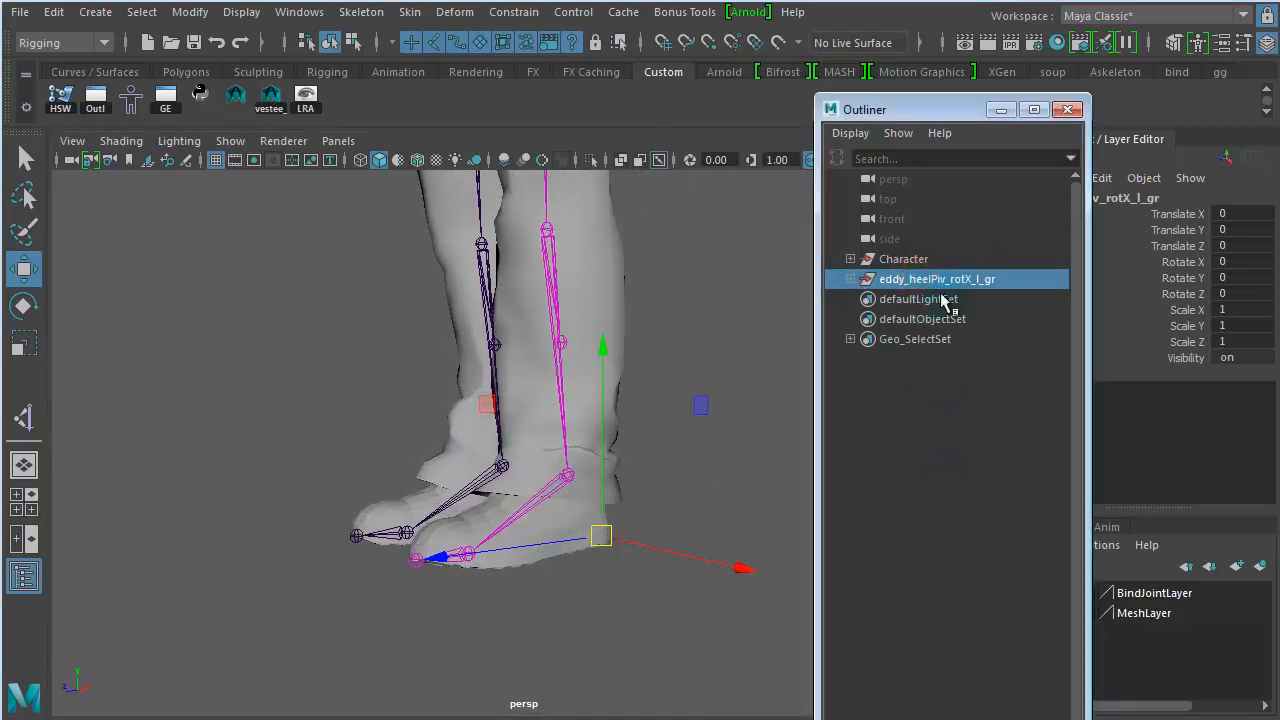
{"action": "key", "text": "ctrl+g"}
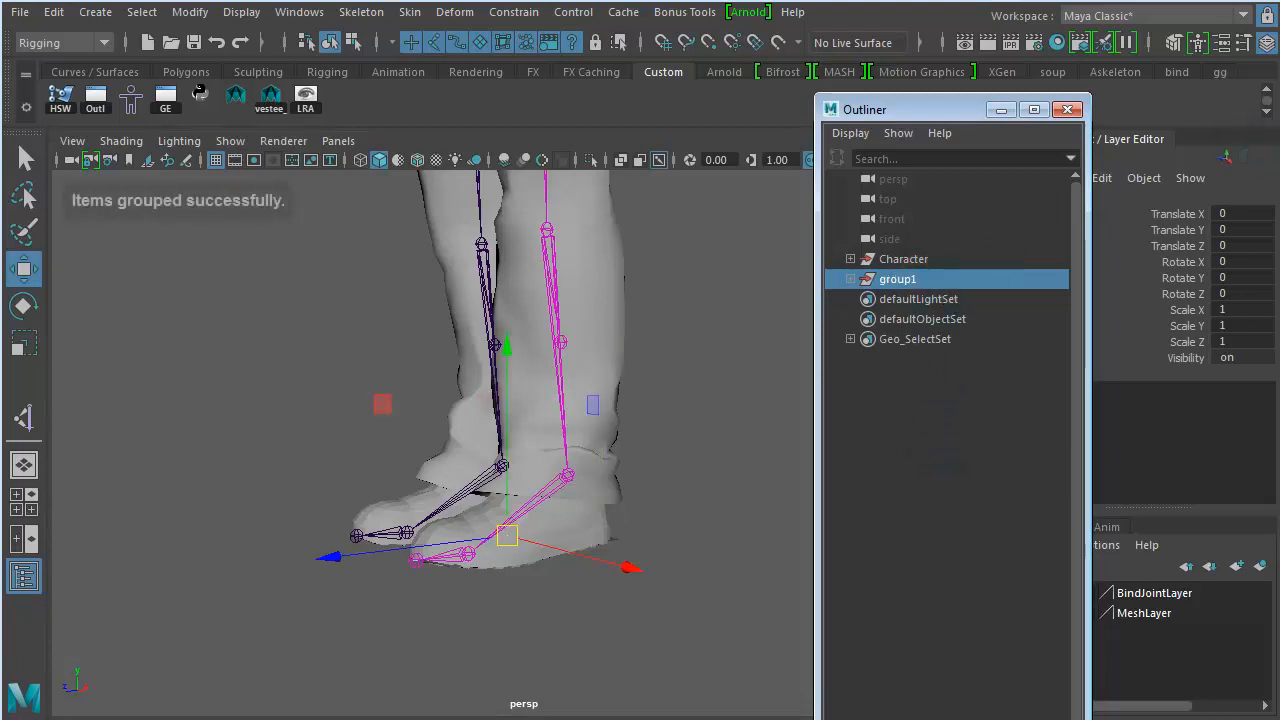
Rename the new parent group as eddy_foot_l_gr, copied from the name list in the Script Editor.
{"action": "left_click_drag", "start_coordinate": [1279, 130], "coordinate": [833, 130]}
{"action": "left_click_drag", "start_coordinate": [635, 54], "coordinate": [427, 28]}
{"action": "left_click_drag", "start_coordinate": [410, 462], "coordinate": [478, 465]}
{"action": "mouse_move", "coordinate": [572, 463]}
{"action": "left_mouse_down"}
{"action": "mouse_move", "coordinate": [497, 462]}
{"action": "mouse_move", "coordinate": [573, 465]}
{"action": "left_mouse_up"}
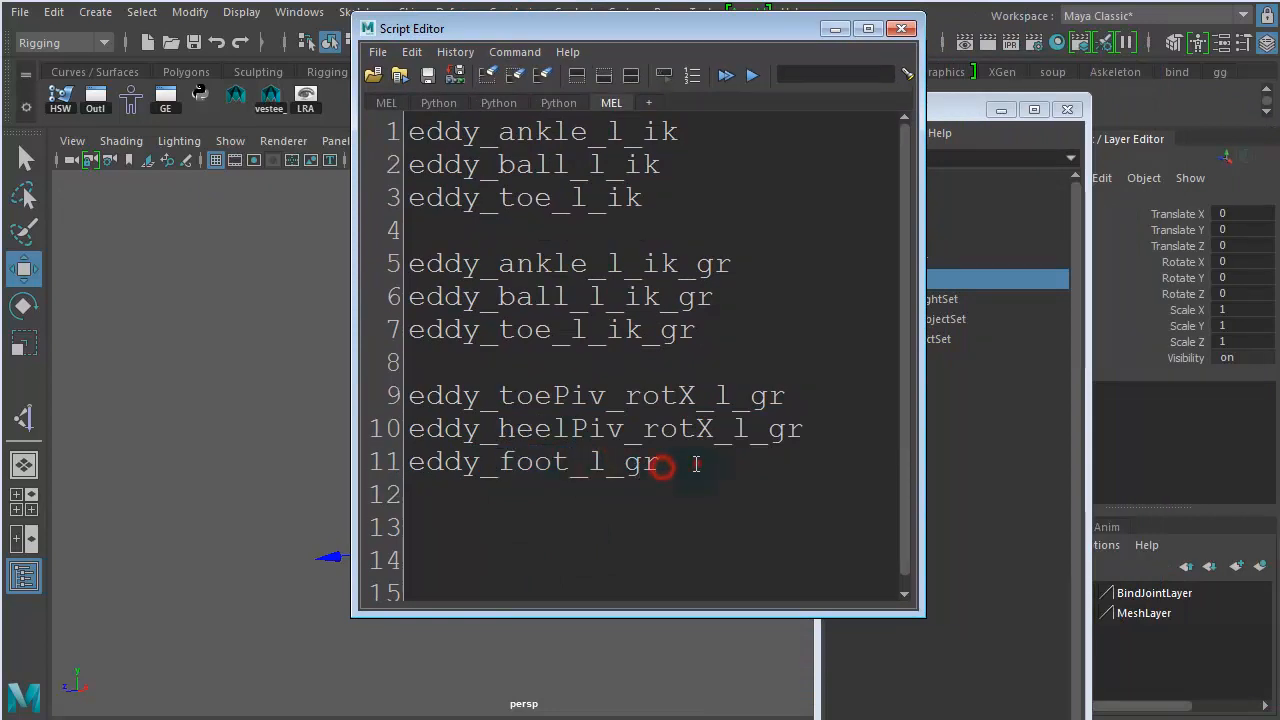
{"action": "left_click_drag", "start_coordinate": [695, 463], "coordinate": [390, 464]}
{"action": "key", "text": "ctrl+c"}
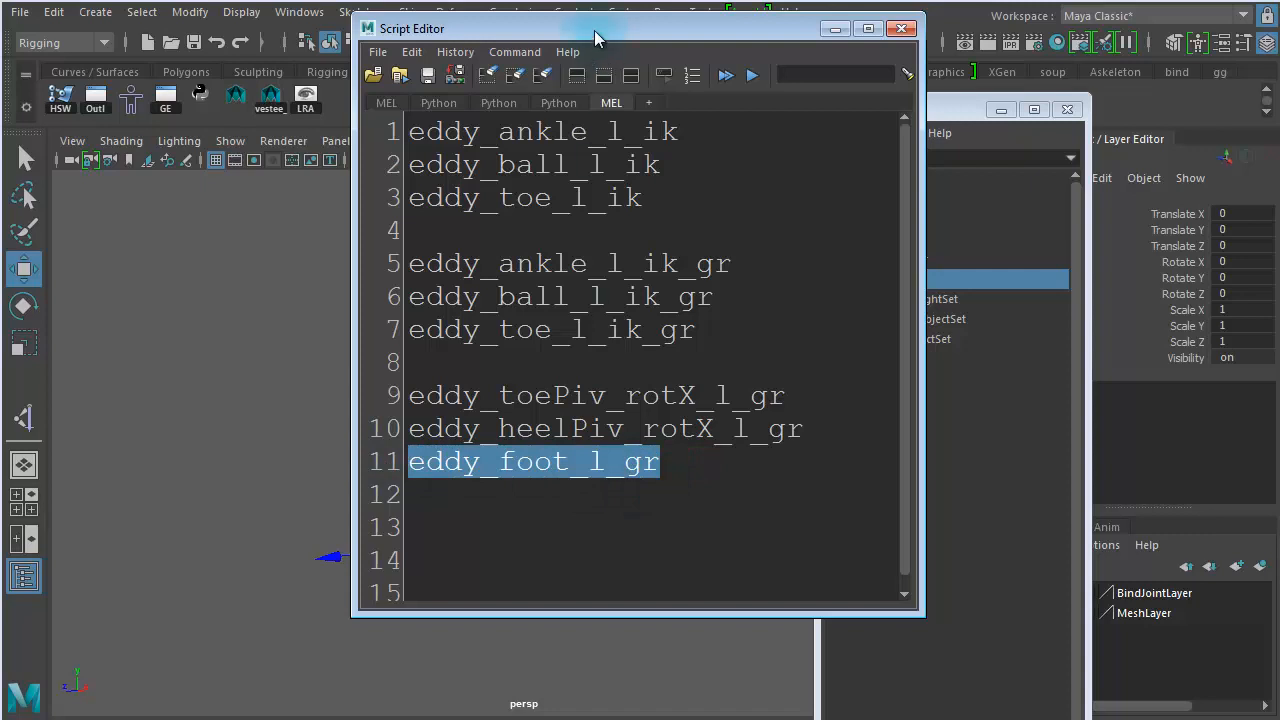
{"action": "left_click_drag", "start_coordinate": [595, 31], "coordinate": [1279, 100]}
{"action": "double_click", "coordinate": [937, 284]}
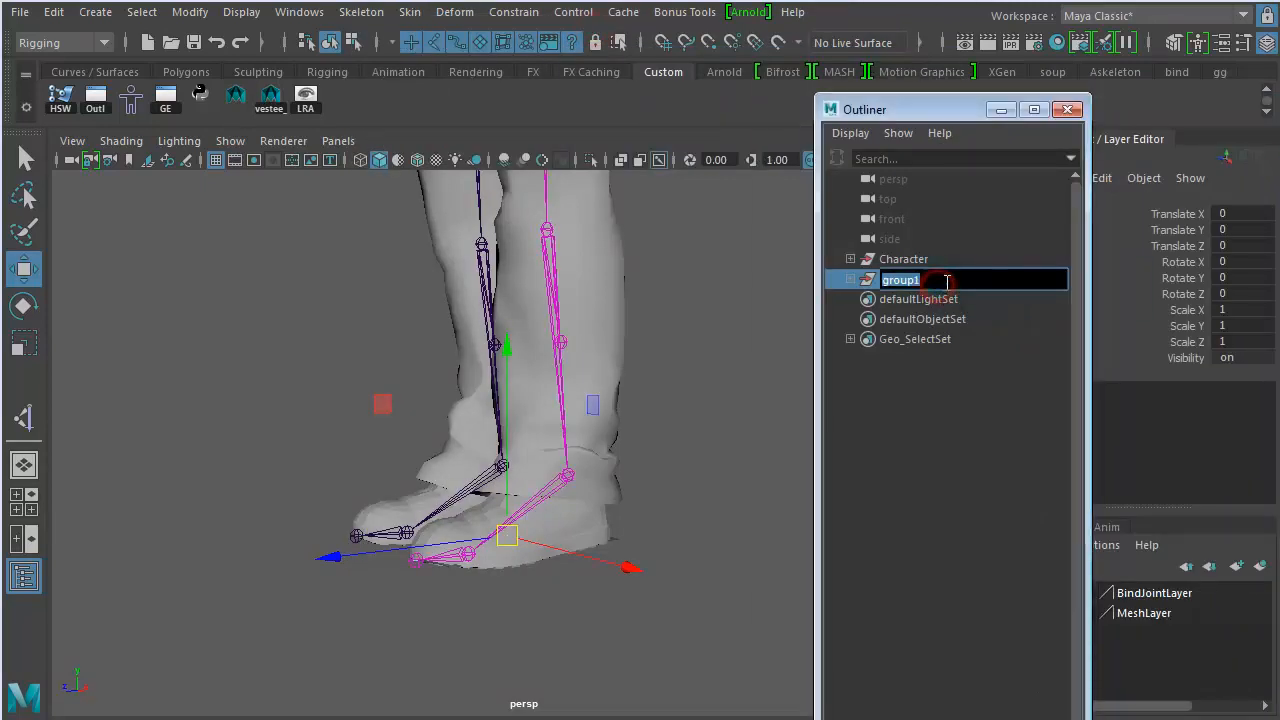
{"action": "key", "text": "ctrl+v"}
{"action": "key", "text": "Return"}
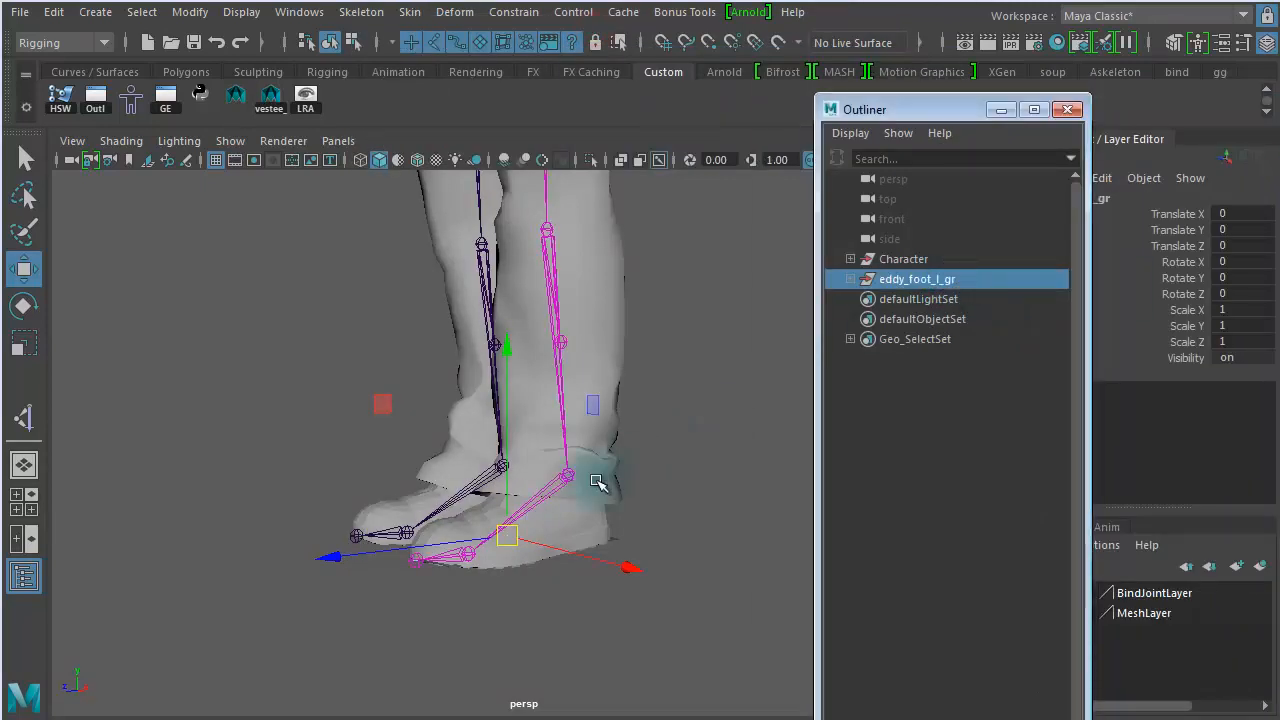
Hide the MeshLayer and snap the pivot of eddy_foot_l_gr to the left ankle joint.
{"action": "left_click", "coordinate": [700, 458]}
{"action": "left_click", "coordinate": [940, 281]}
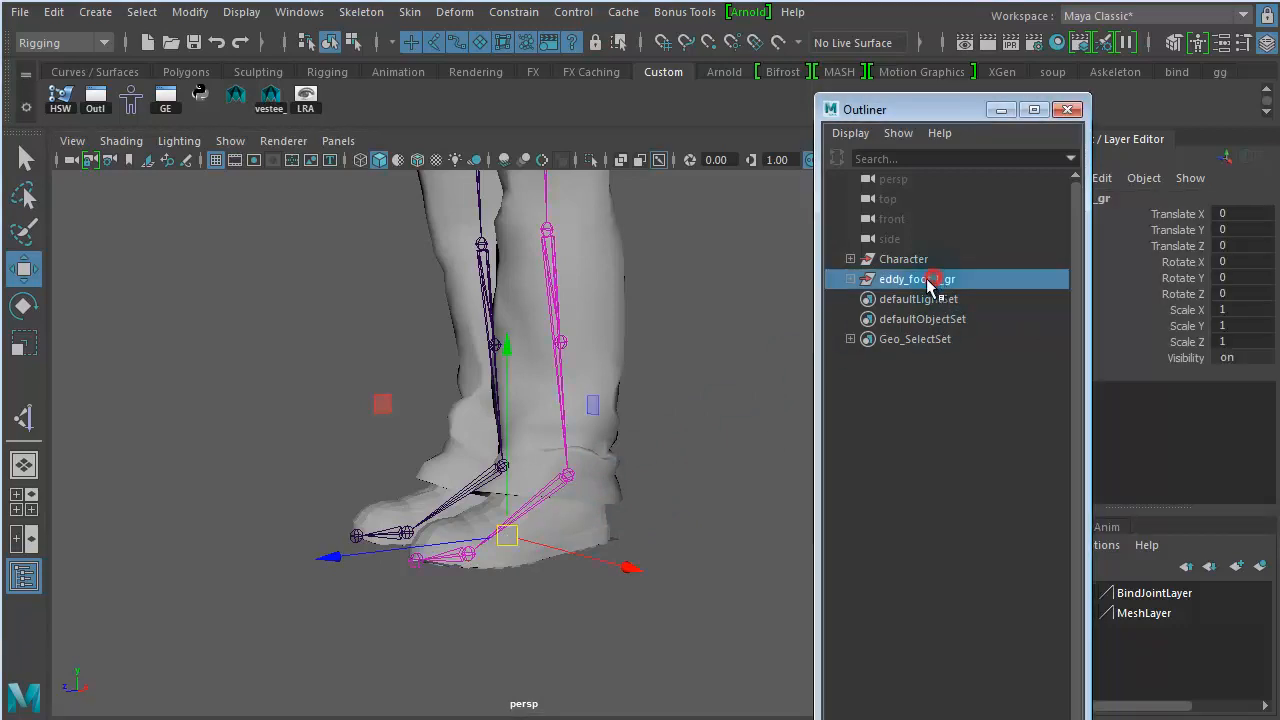
{"action": "right_click_drag", "start_coordinate": [631, 464], "coordinate": [840, 508], "text": "alt"}
{"action": "middle_click_drag", "start_coordinate": [840, 508], "coordinate": [651, 403], "text": "alt"}
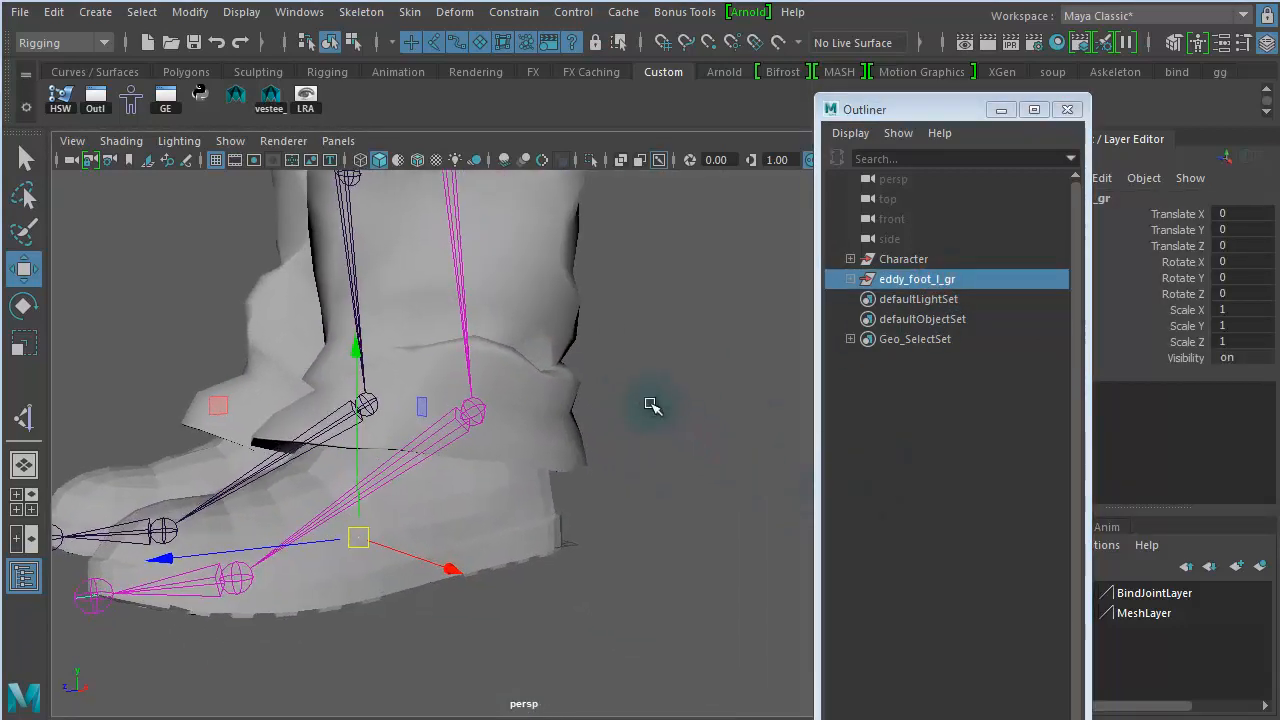
{"action": "left_click_drag", "start_coordinate": [951, 115], "coordinate": [842, 69]}
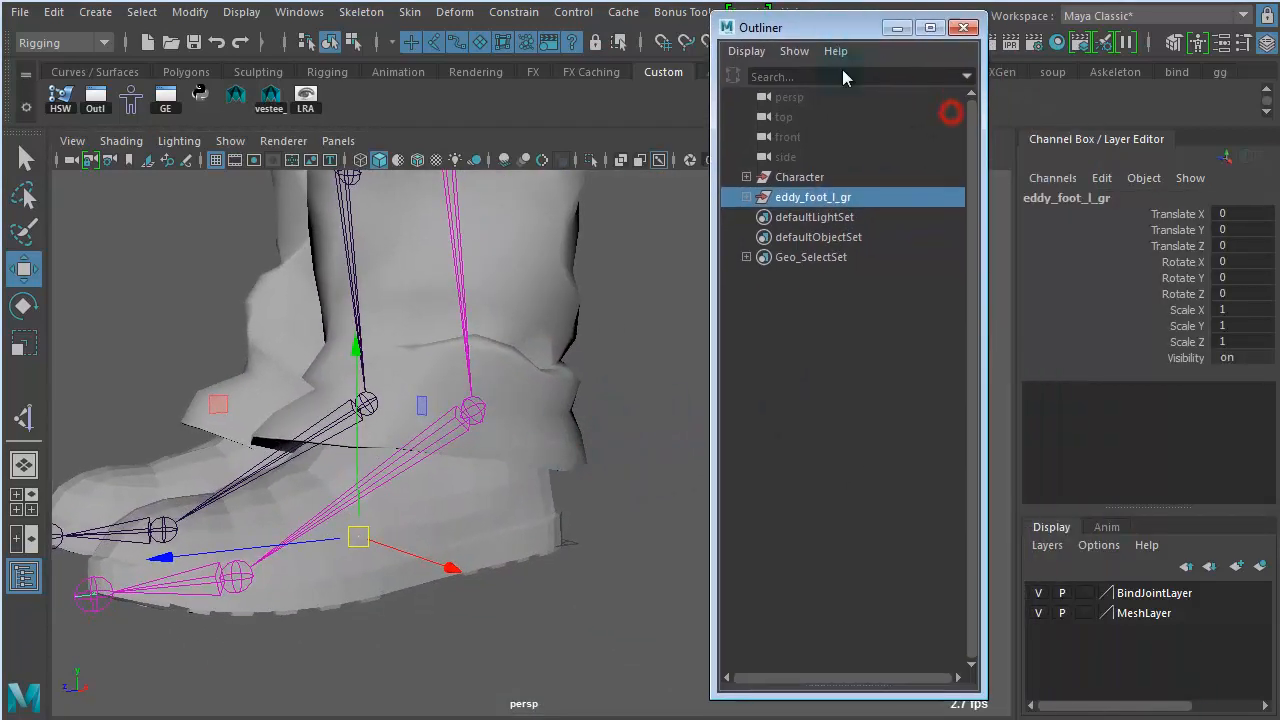
{"action": "left_click", "coordinate": [1039, 614]}
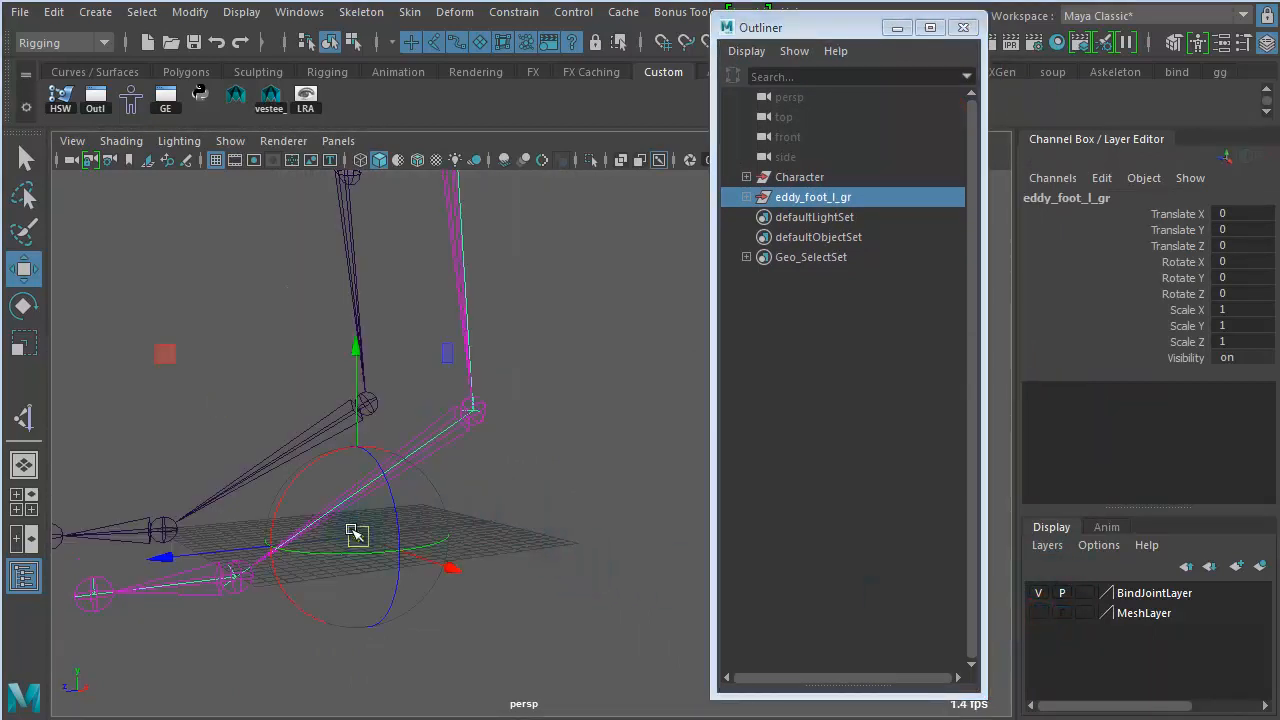
{"action": "left_click_drag", "start_coordinate": [358, 534], "coordinate": [694, 420]}
{"action": "middle_click_drag", "start_coordinate": [490, 418], "coordinate": [480, 423]}
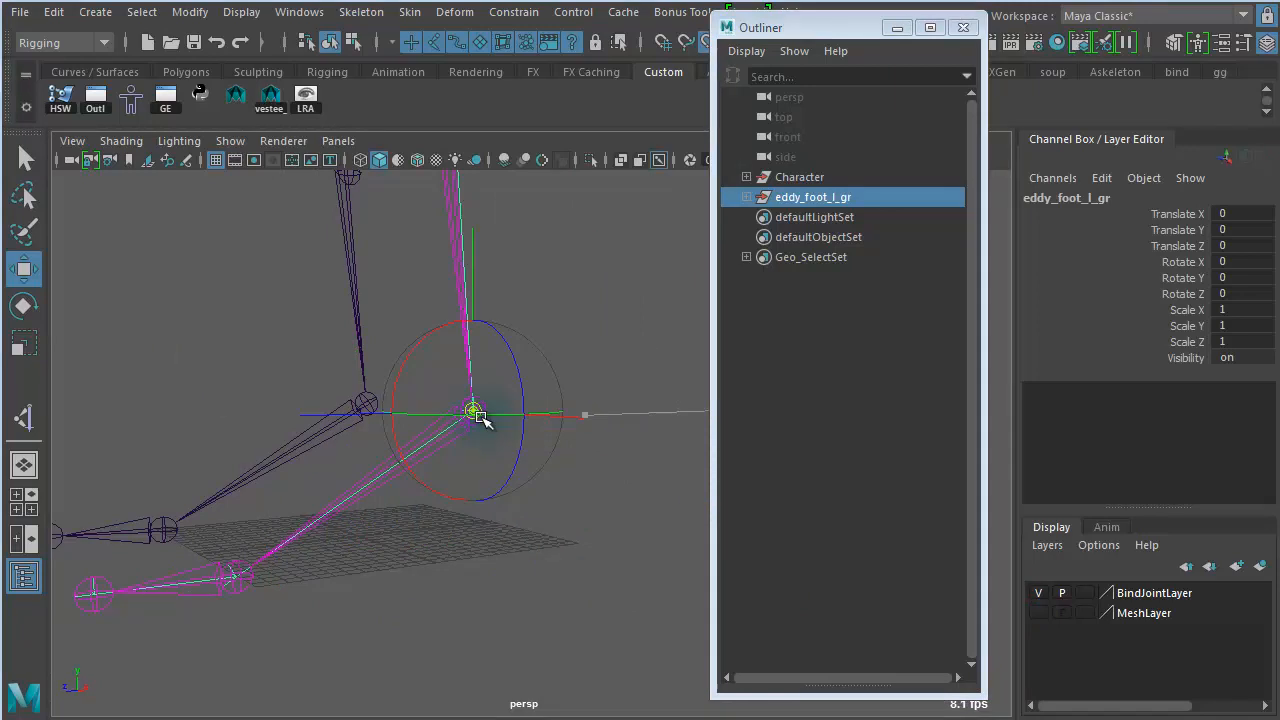
{"action": "key", "text": "Insert"}
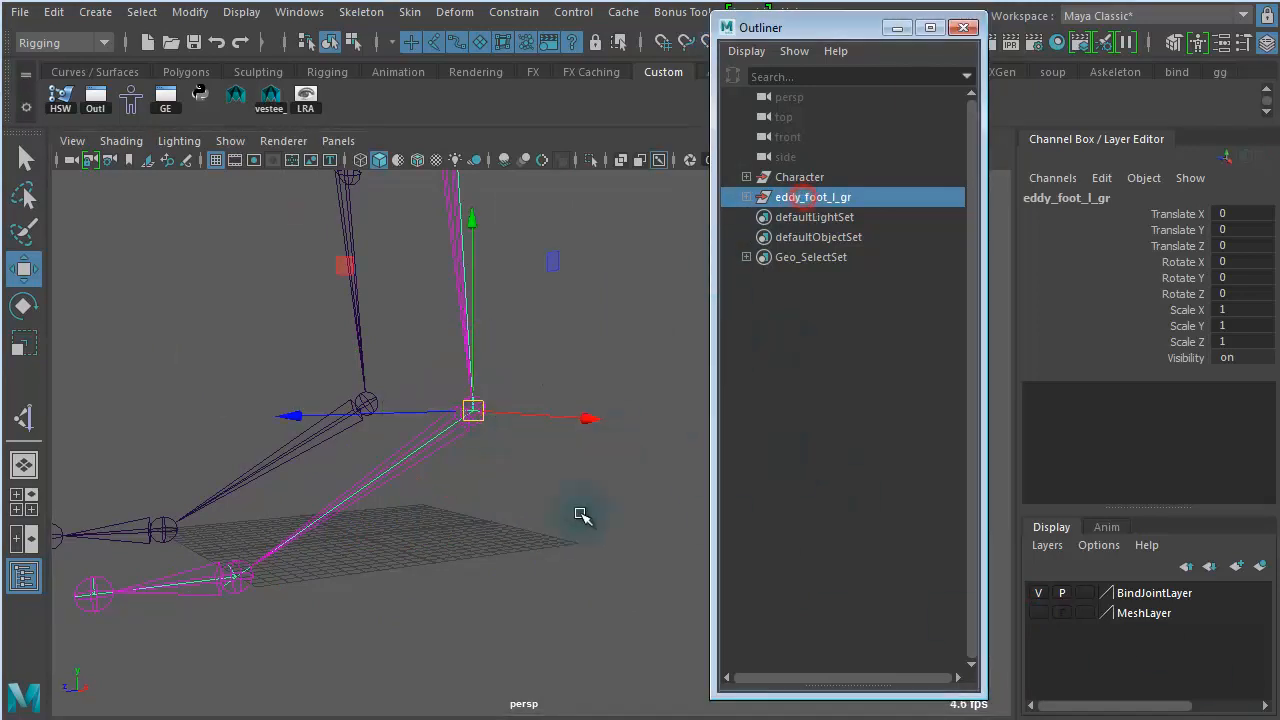
{"action": "left_click_drag", "start_coordinate": [580, 517], "coordinate": [249, 477], "text": "alt"}
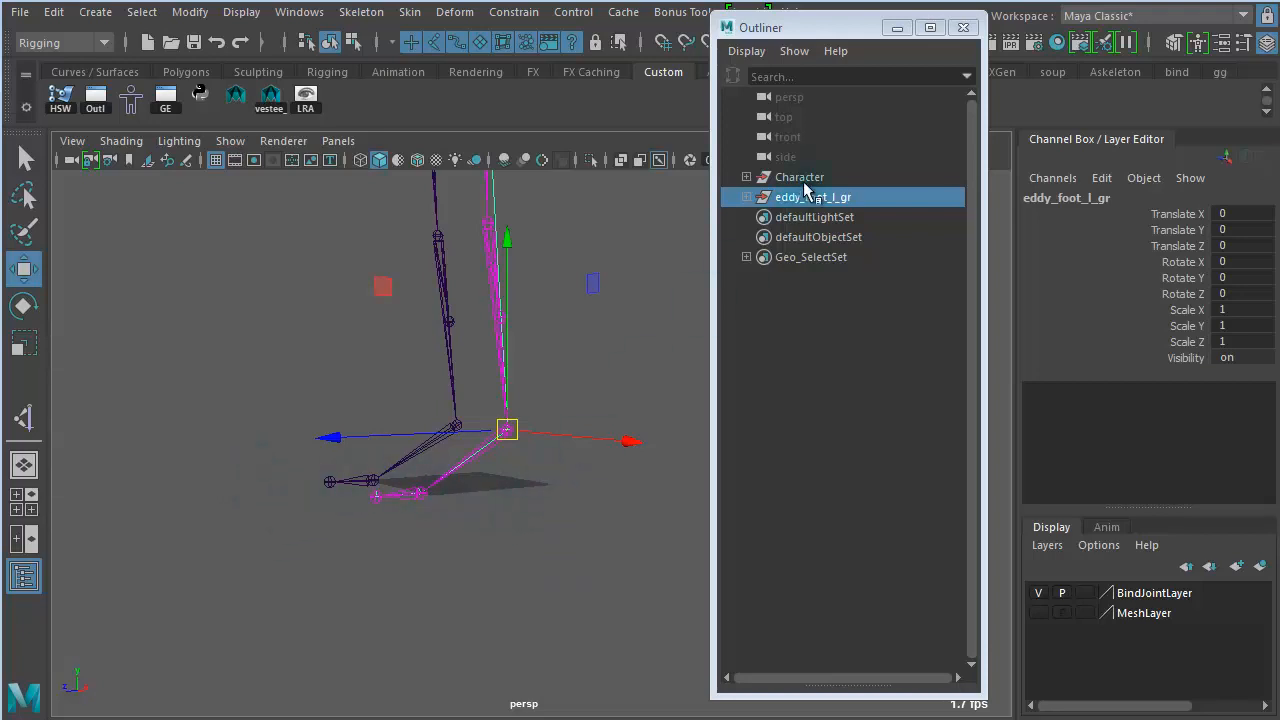
{"action": "left_click_drag", "start_coordinate": [545, 545], "coordinate": [771, 563], "text": "alt"}
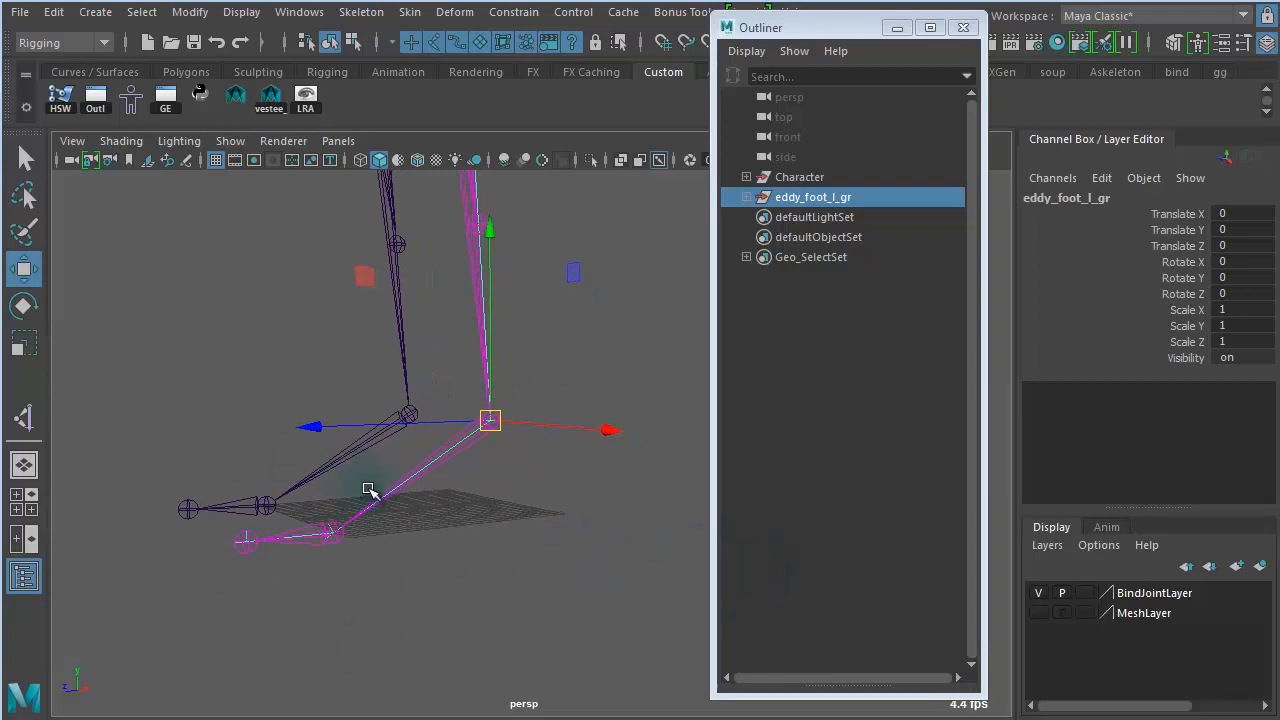
{"action": "left_click_drag", "start_coordinate": [580, 502], "coordinate": [563, 397], "text": "alt"}
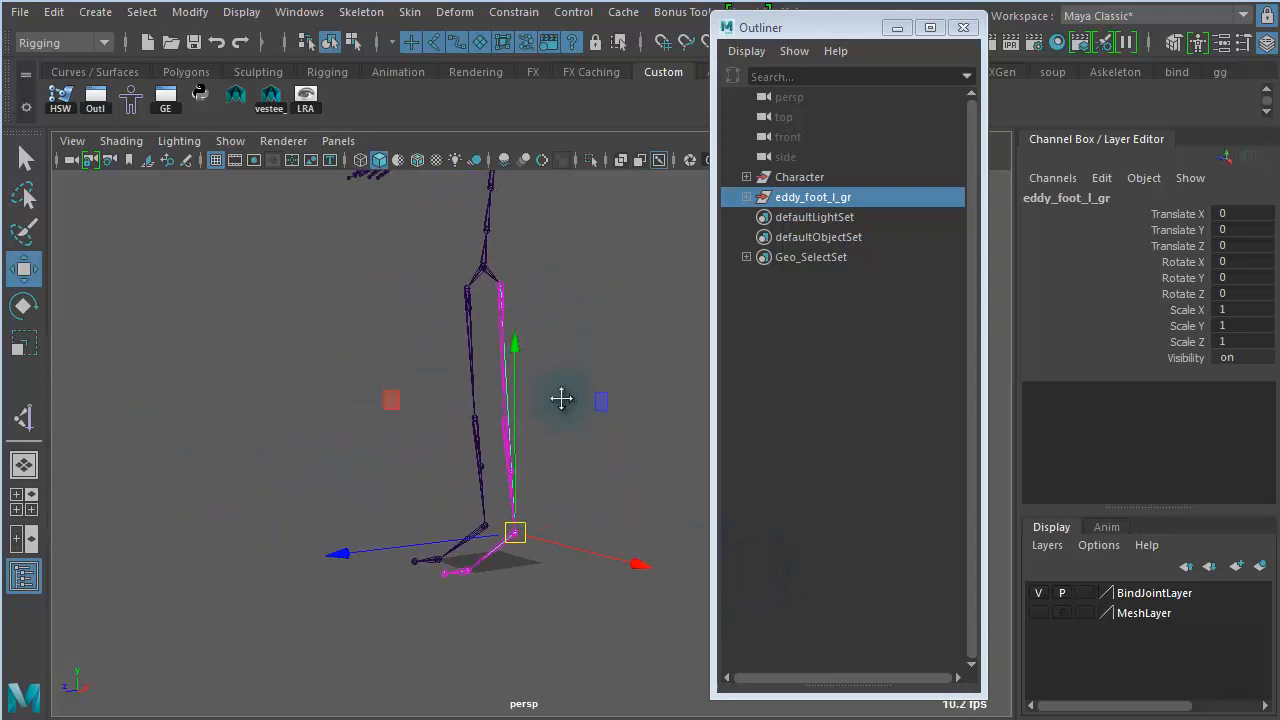
{"action": "right_click_drag", "start_coordinate": [507, 495], "coordinate": [808, 481], "text": "alt"}
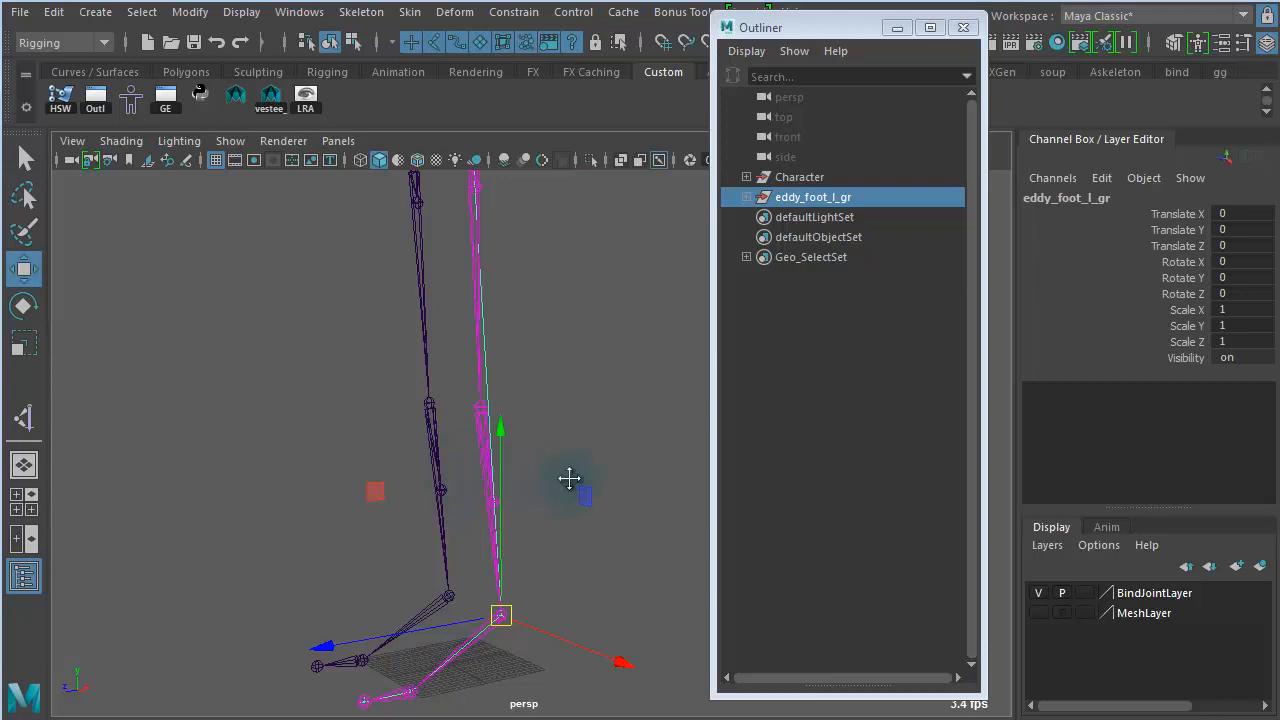
{"action": "middle_click_drag", "start_coordinate": [569, 479], "coordinate": [503, 423], "text": "alt"}
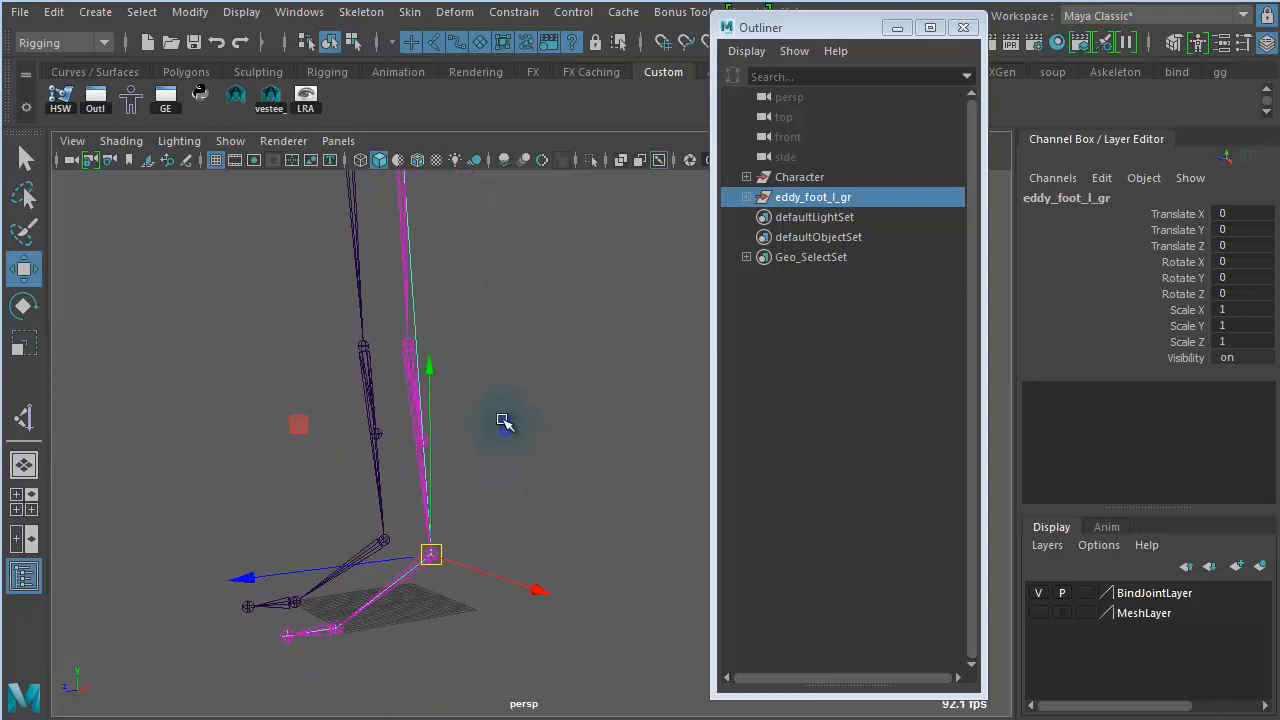
Expand the eddy_foot_l_gr hierarchy in the Outliner down to the ankle, ball and toe IK handles.
{"action": "left_click", "coordinate": [749, 200]}
{"action": "left_click", "coordinate": [758, 217]}
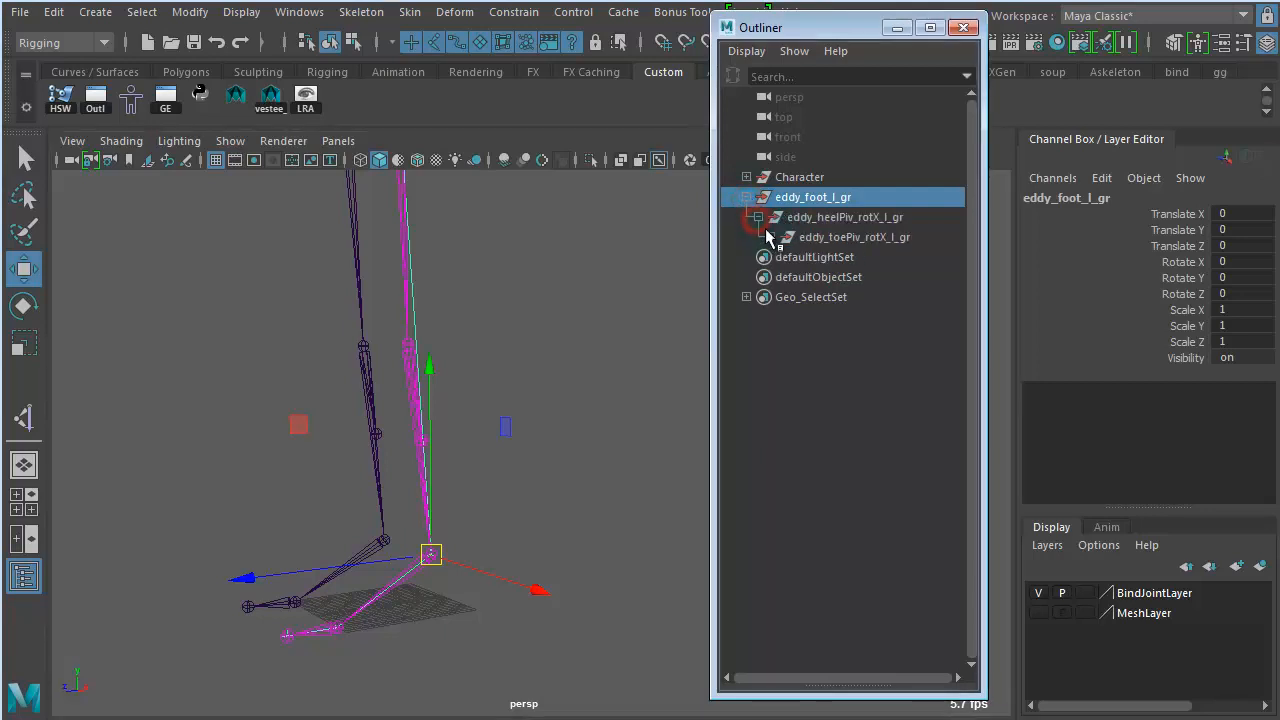
{"action": "left_click", "coordinate": [770, 237]}
{"action": "left_click_drag", "start_coordinate": [984, 279], "coordinate": [1083, 295]}
{"action": "left_click_drag", "start_coordinate": [835, 22], "coordinate": [612, 90]}
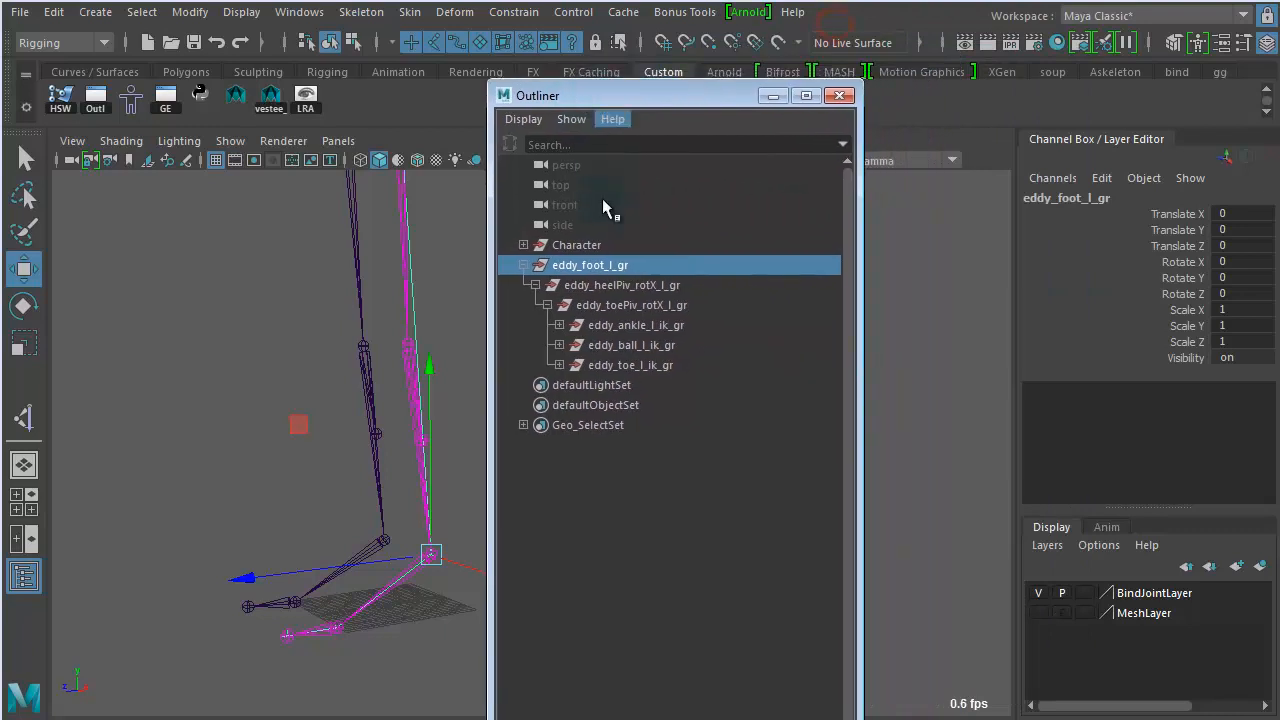
{"action": "left_click", "coordinate": [559, 365]}
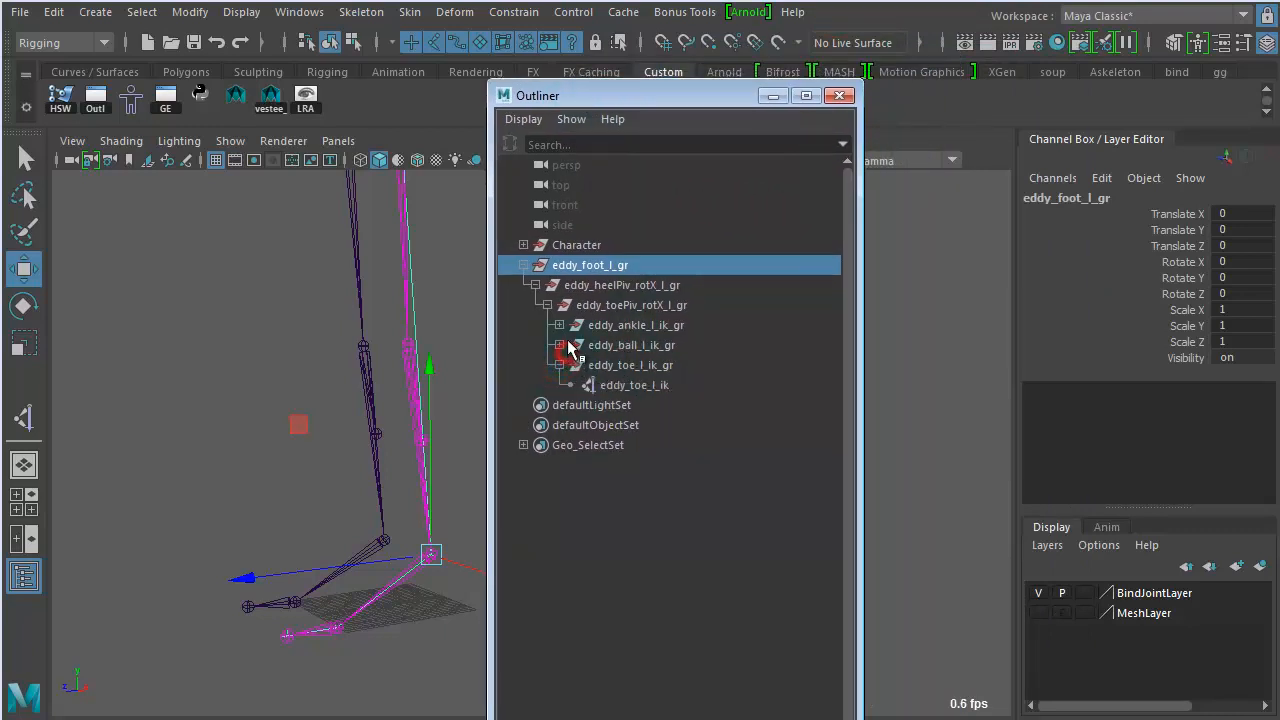
{"action": "left_click", "coordinate": [560, 345]}
{"action": "left_click", "coordinate": [559, 325]}
Review the toe, ball and ankle IK handles one by one and collapse their three parent groups.
{"action": "left_click", "coordinate": [632, 425]}
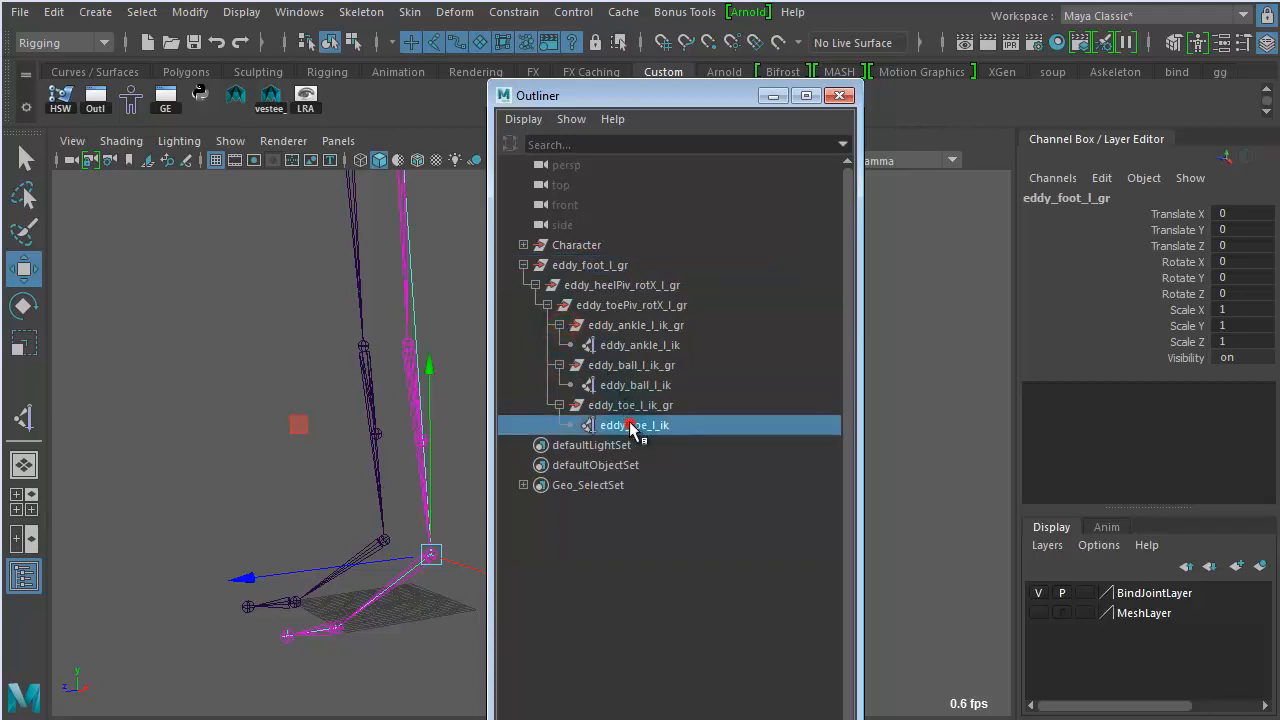
{"action": "left_click", "coordinate": [624, 385]}
{"action": "left_click", "coordinate": [630, 345]}
{"action": "left_click", "coordinate": [560, 405]}
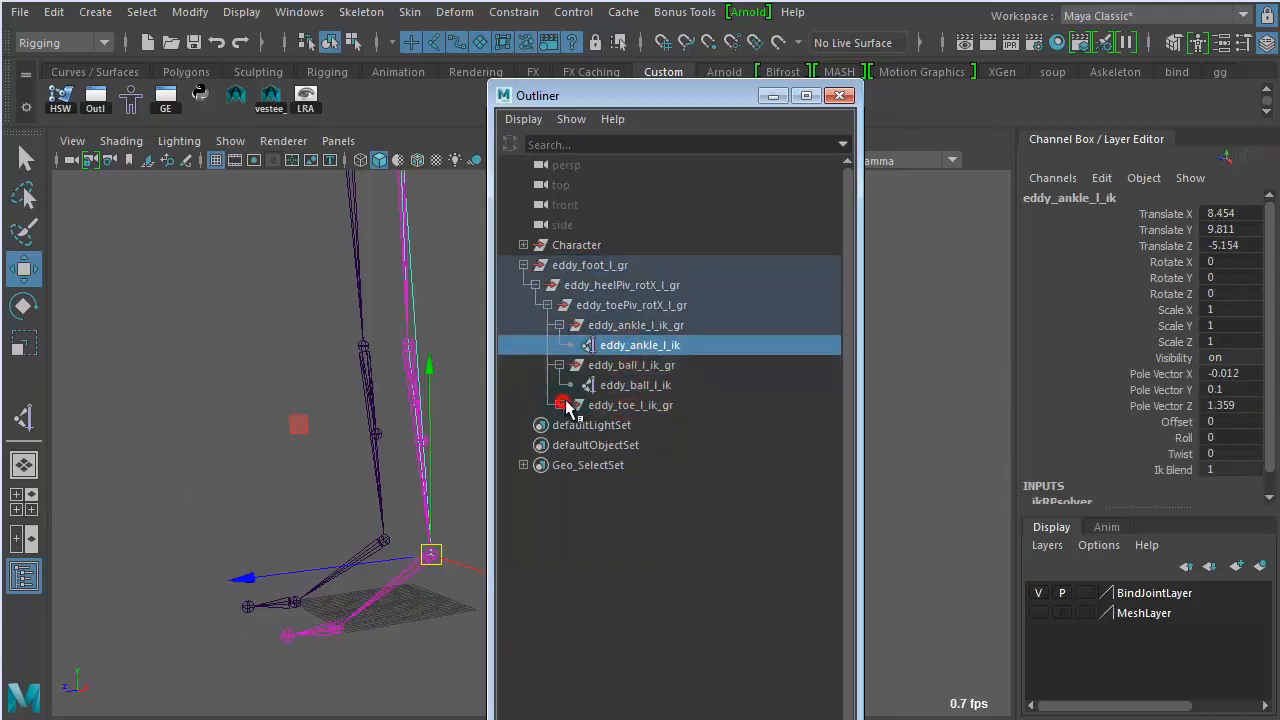
{"action": "left_click", "coordinate": [559, 365]}
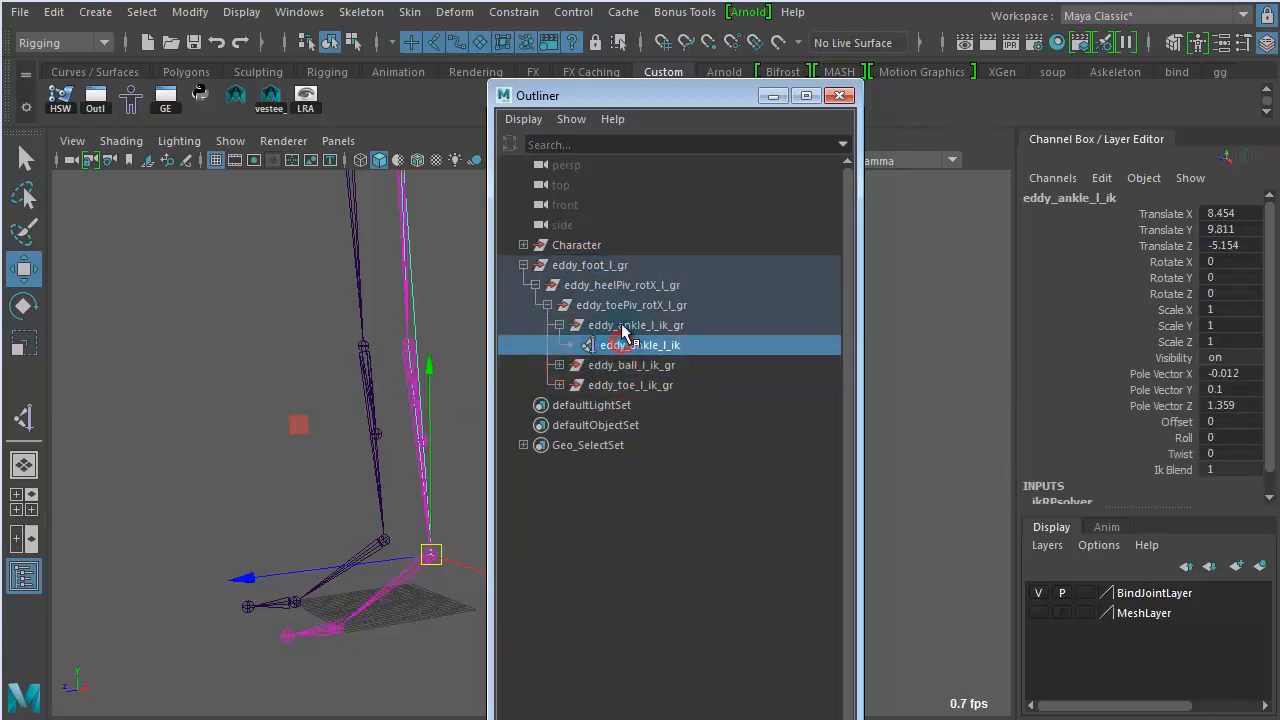
{"action": "left_click", "coordinate": [620, 326]}
{"action": "left_click", "coordinate": [559, 325]}
Check the pivot positions of eddy_toe_l_ik_gr, eddy_ball_l_ik_gr and eddy_ankle_l_ik_gr individually and with all three selected together.
{"action": "left_click", "coordinate": [608, 366]}
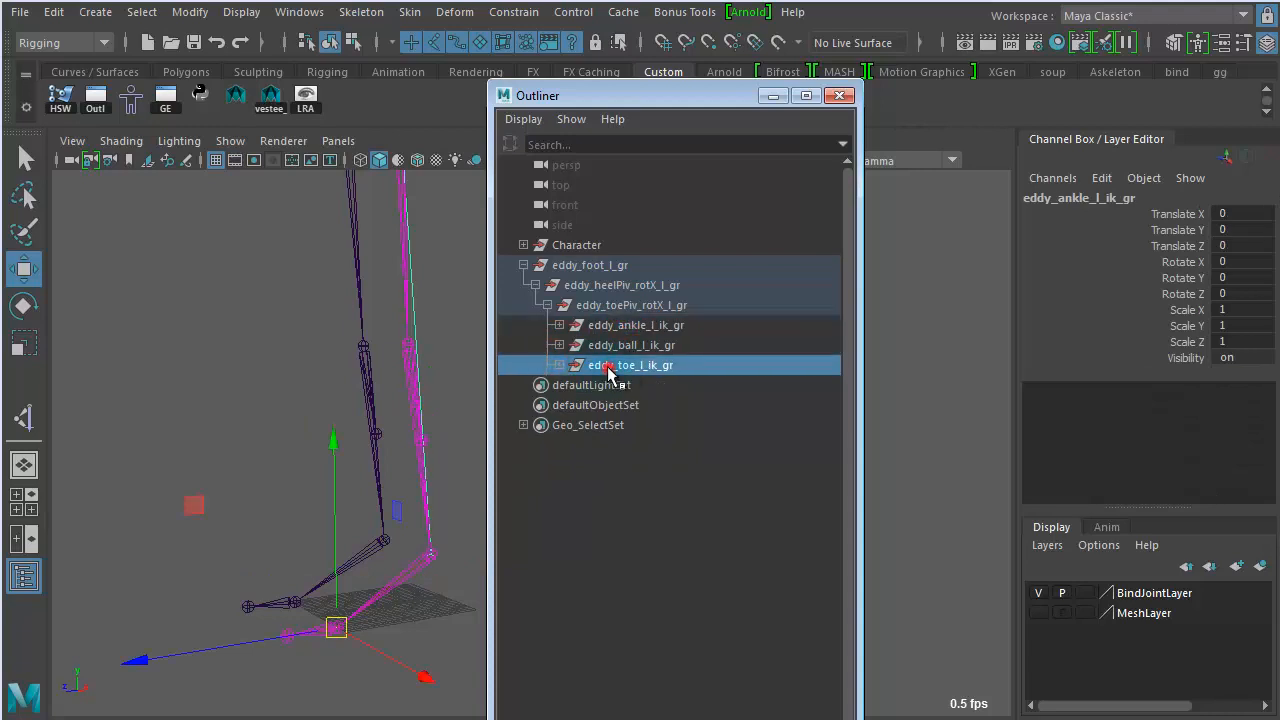
{"action": "left_click", "coordinate": [614, 345]}
{"action": "left_click", "coordinate": [622, 326]}
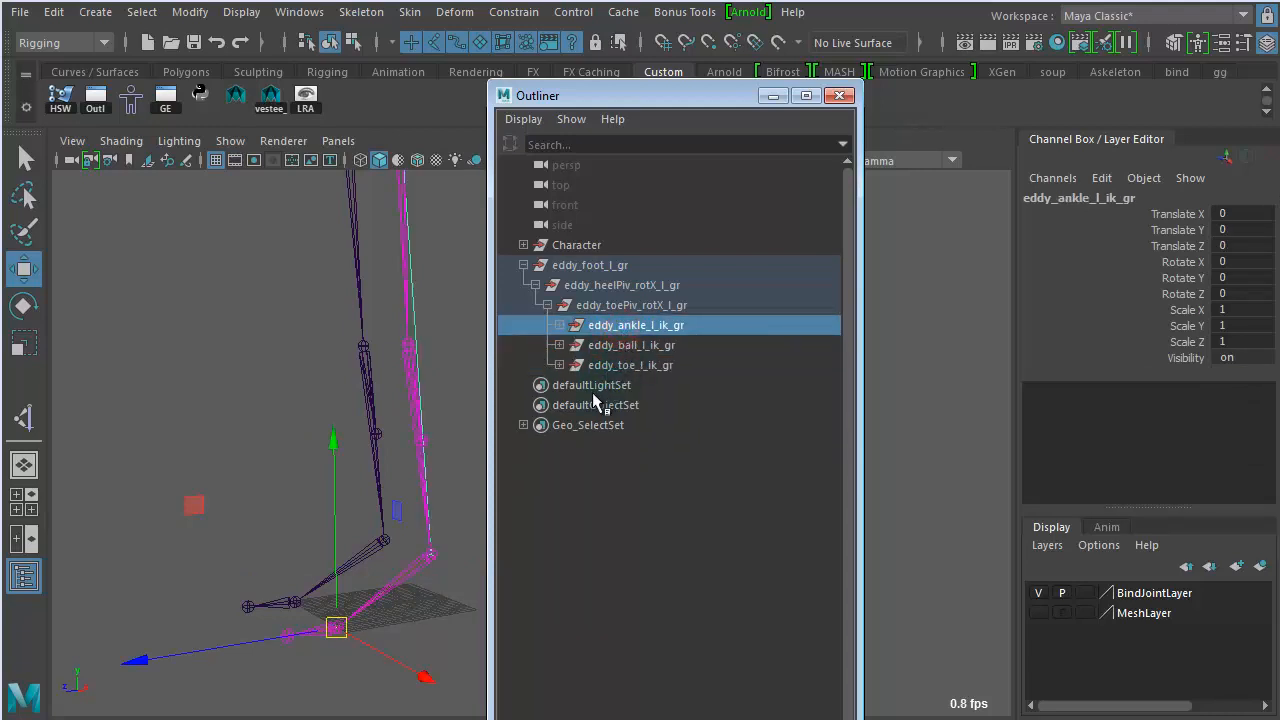
{"action": "left_click", "coordinate": [603, 366]}
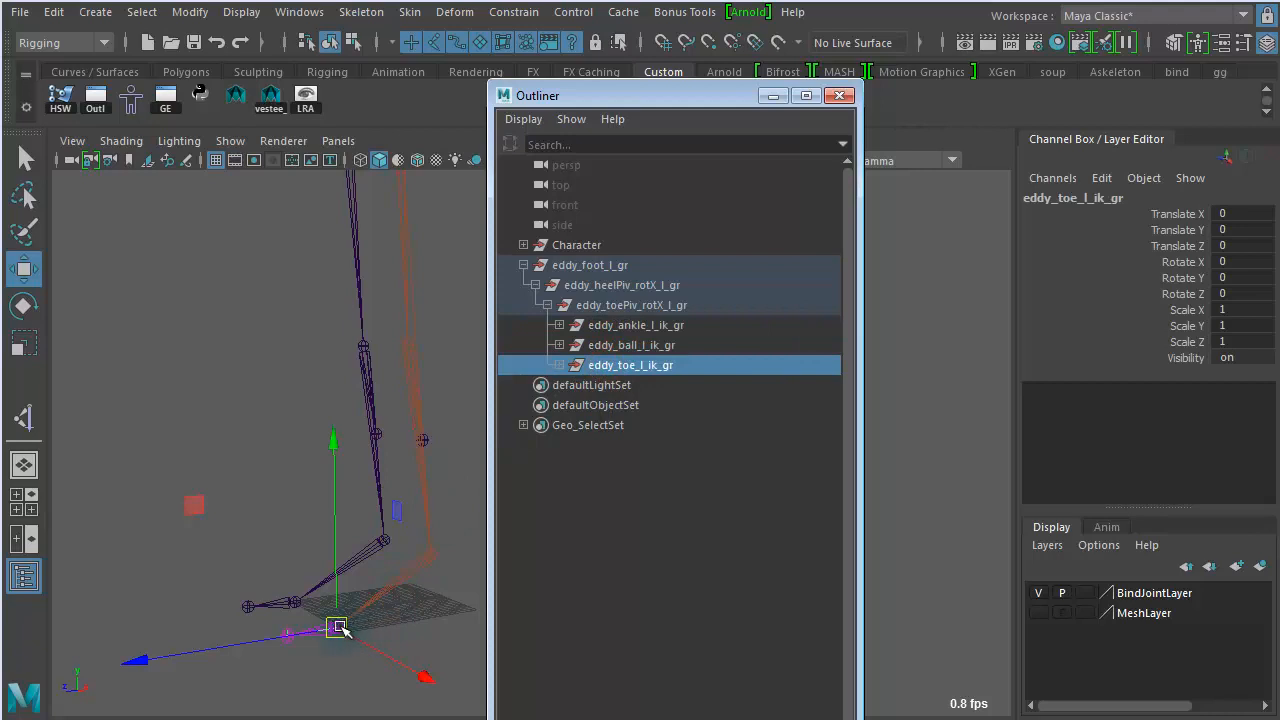
{"action": "left_click", "coordinate": [600, 346]}
{"action": "left_click", "coordinate": [595, 328]}
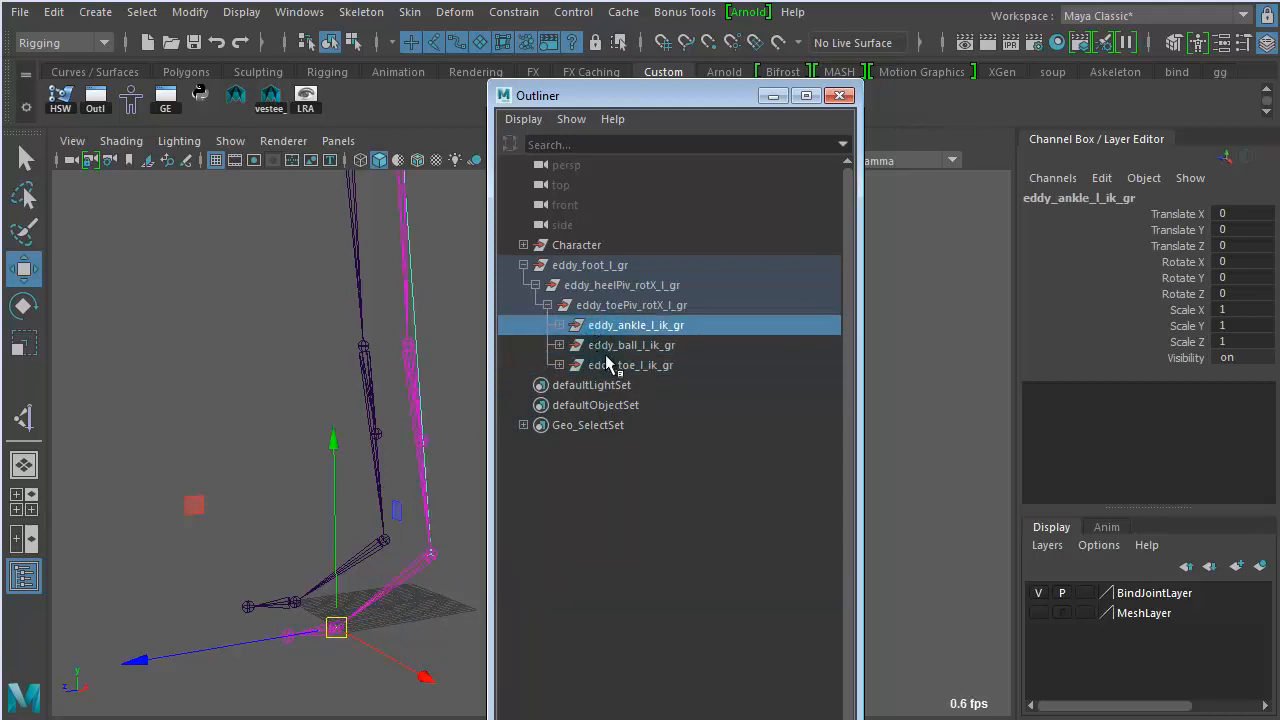
{"action": "left_click_drag", "start_coordinate": [658, 364], "coordinate": [650, 338]}
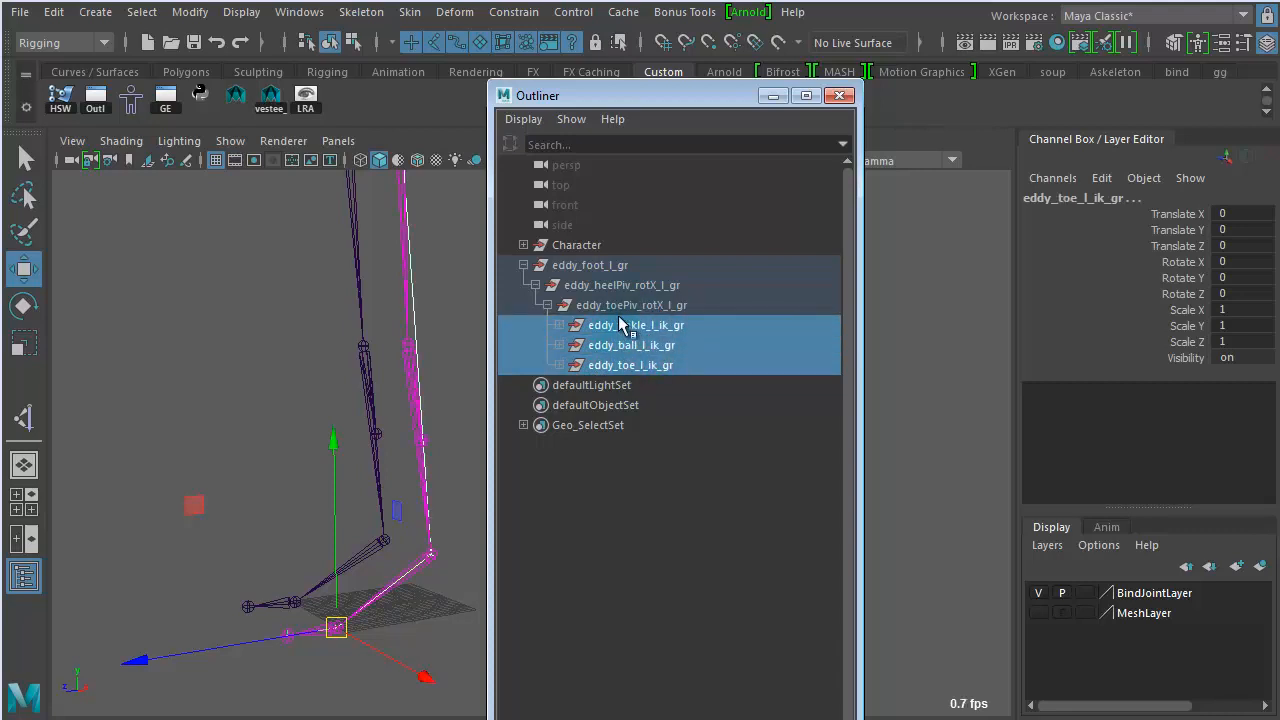
Check the pivot positions of eddy_toePiv_rotX_l_gr, eddy_heelPiv_rotX_l_gr and eddy_foot_l_gr, and move the Outliner off the leg.
{"action": "left_click", "coordinate": [676, 306]}
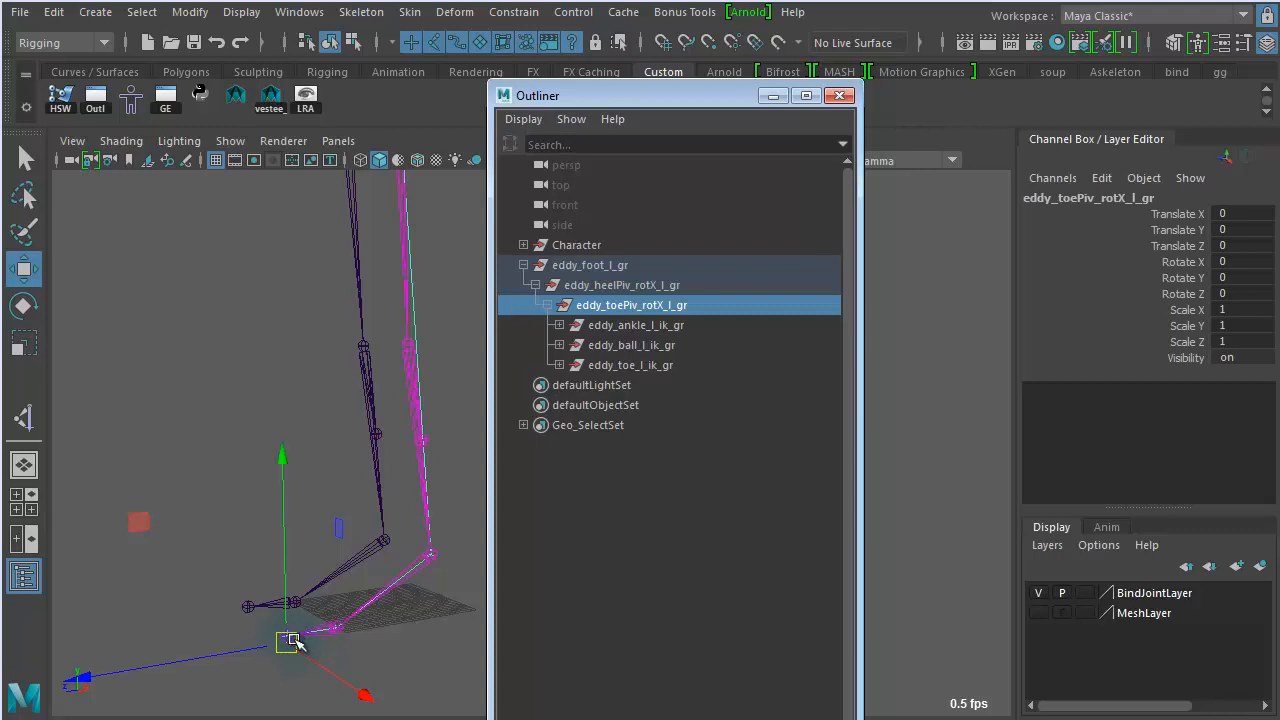
{"action": "left_click", "coordinate": [612, 290]}
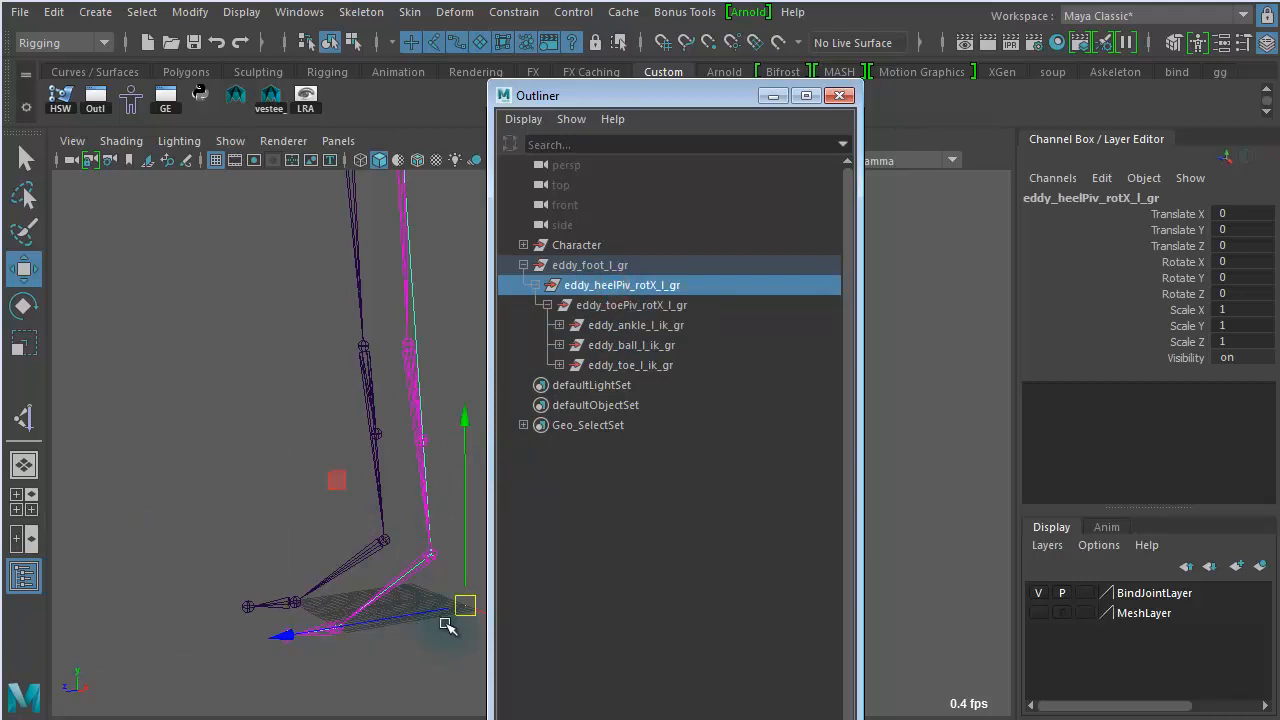
{"action": "left_click", "coordinate": [618, 265]}
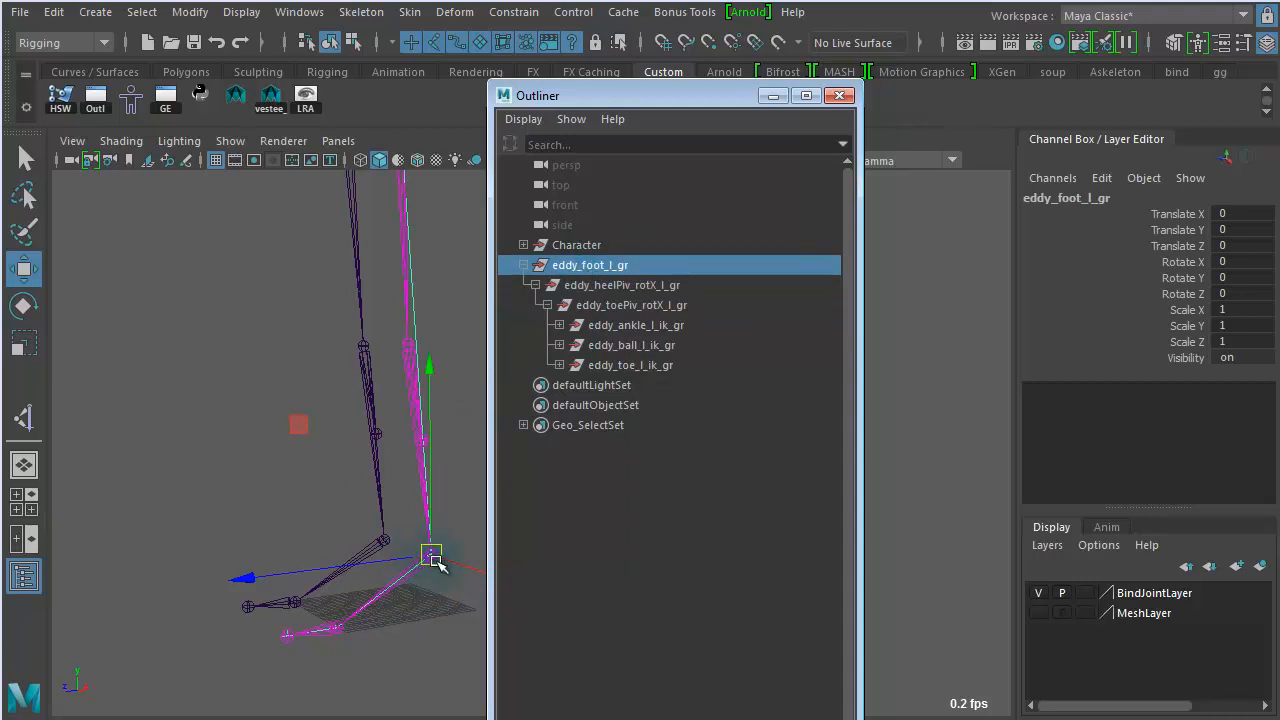
{"action": "left_click_drag", "start_coordinate": [640, 81], "coordinate": [680, 128]}
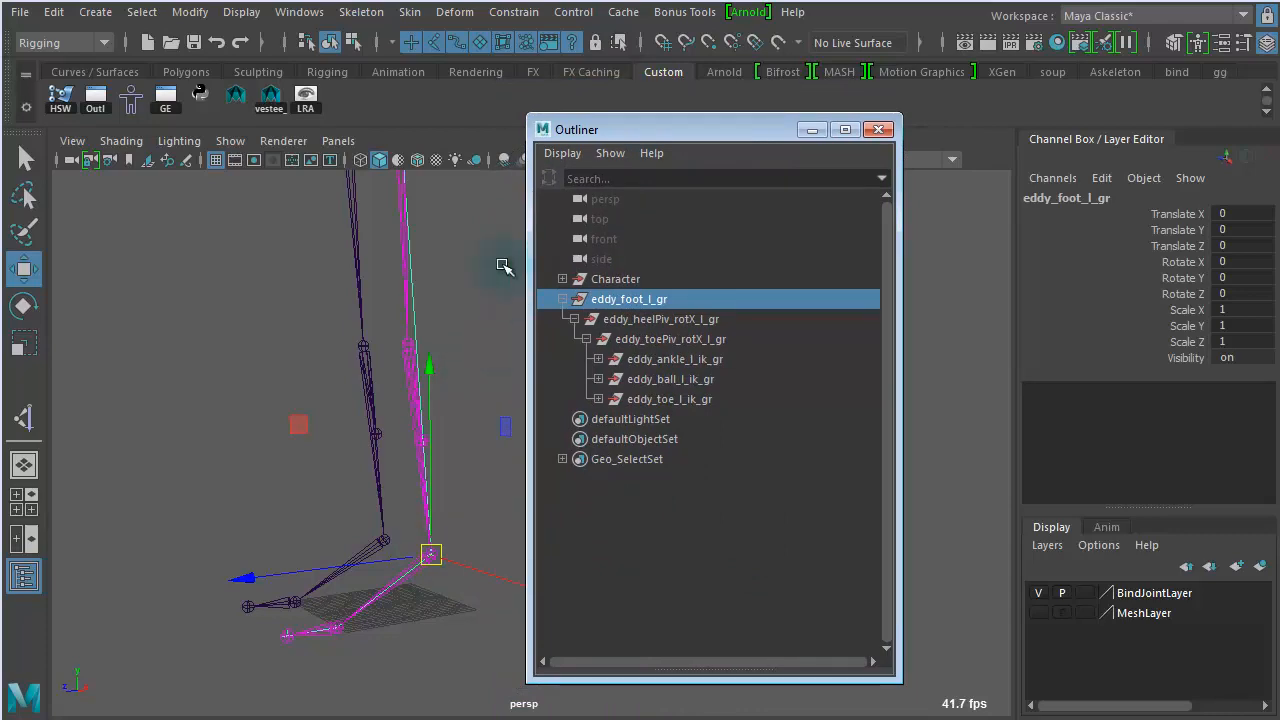